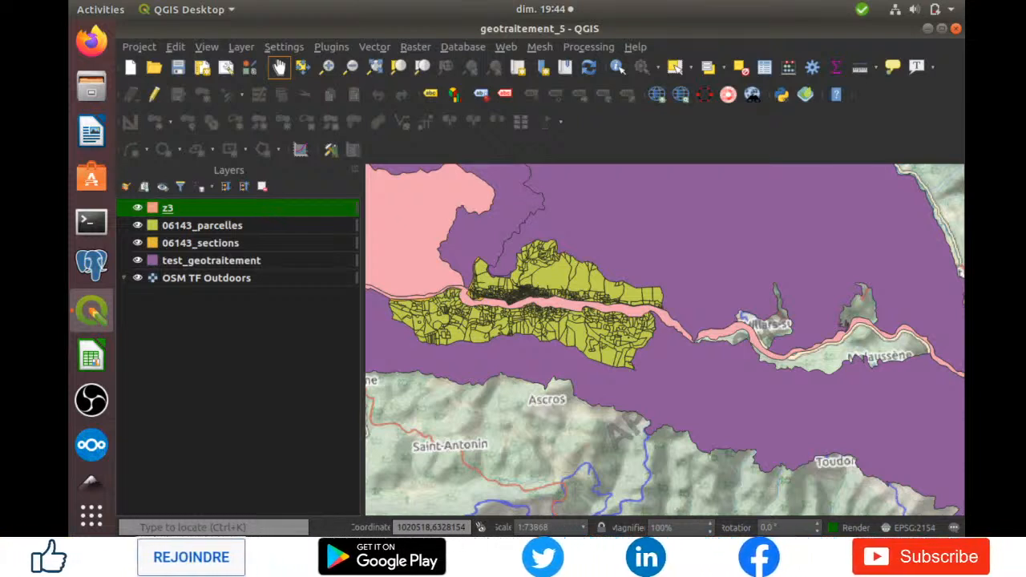
Step: Switch to Firefox, search the web for "geopackage qgis" and open the QGIS documentation page on data formats and fields
click(83, 40)
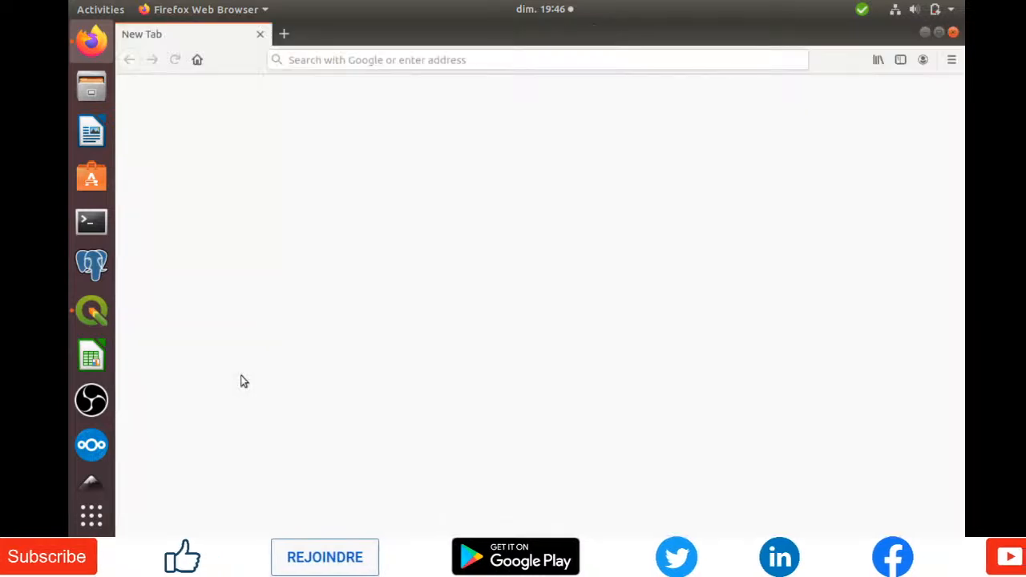
click(457, 56)
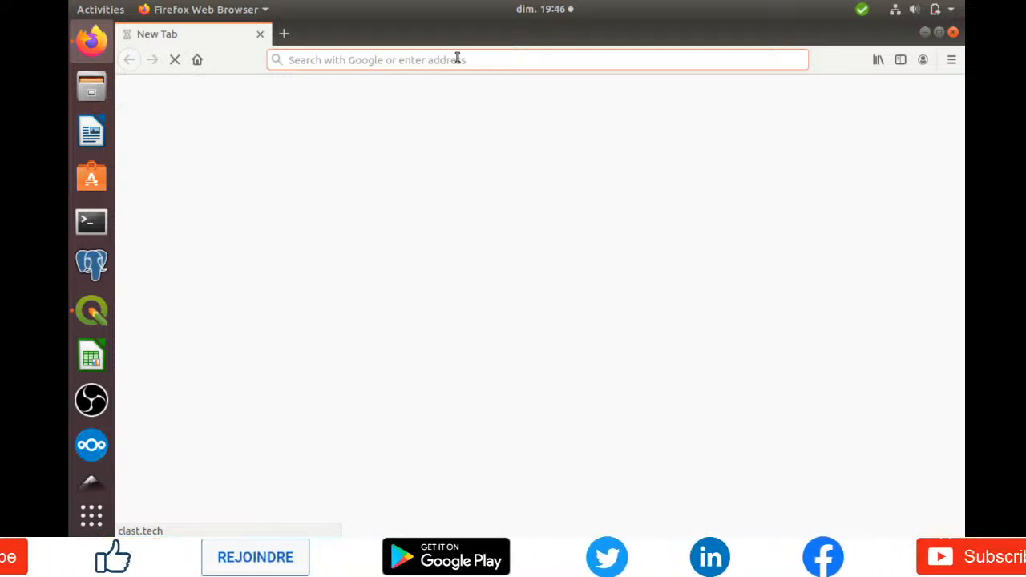
text(geopackage qgis)
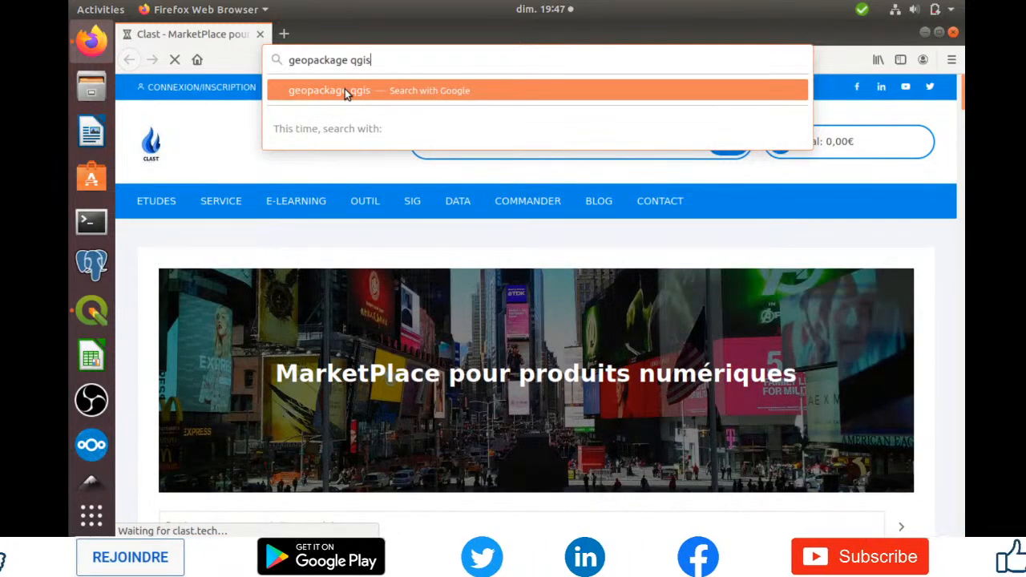
click(345, 91)
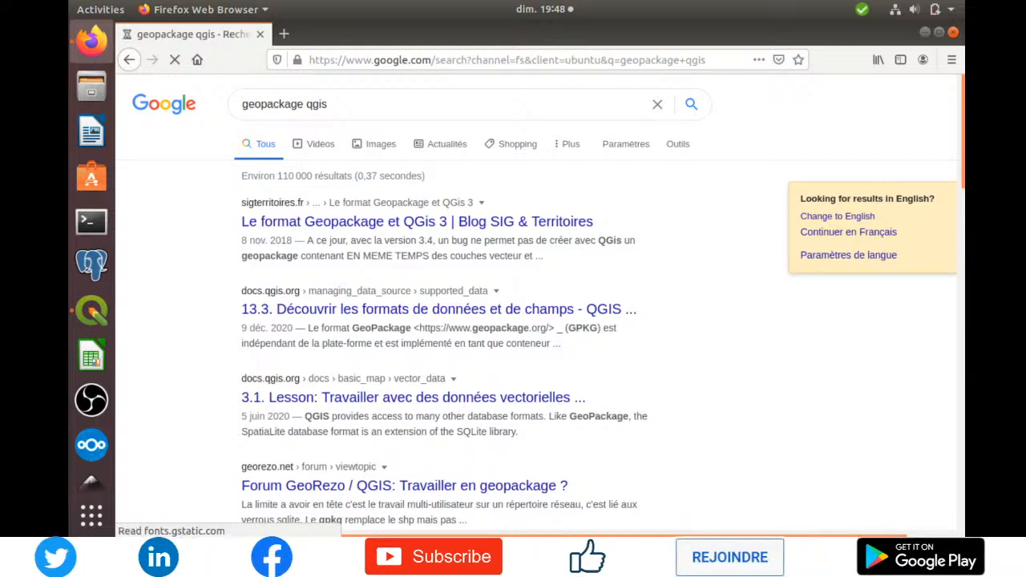
click(318, 309)
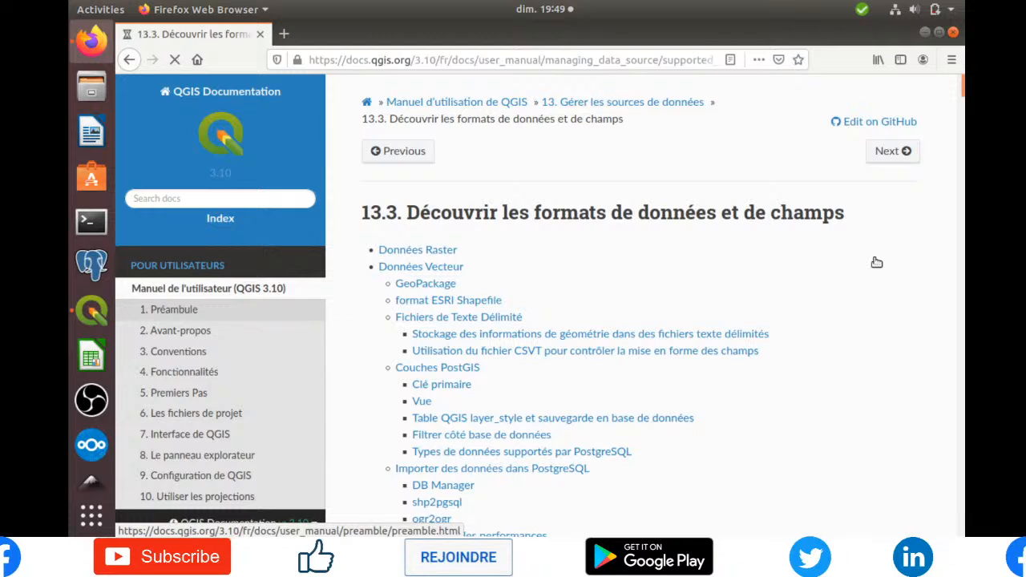
Step: Look through the page's table of contents and search the page text for "geopack"
scroll(857, 221, down, 2)
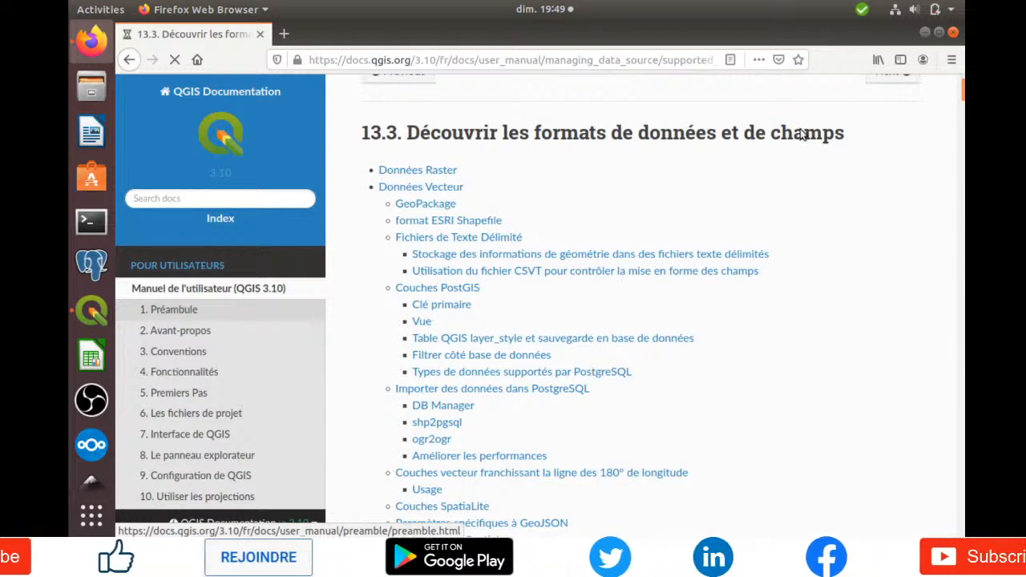
scroll(802, 134, down, 1)
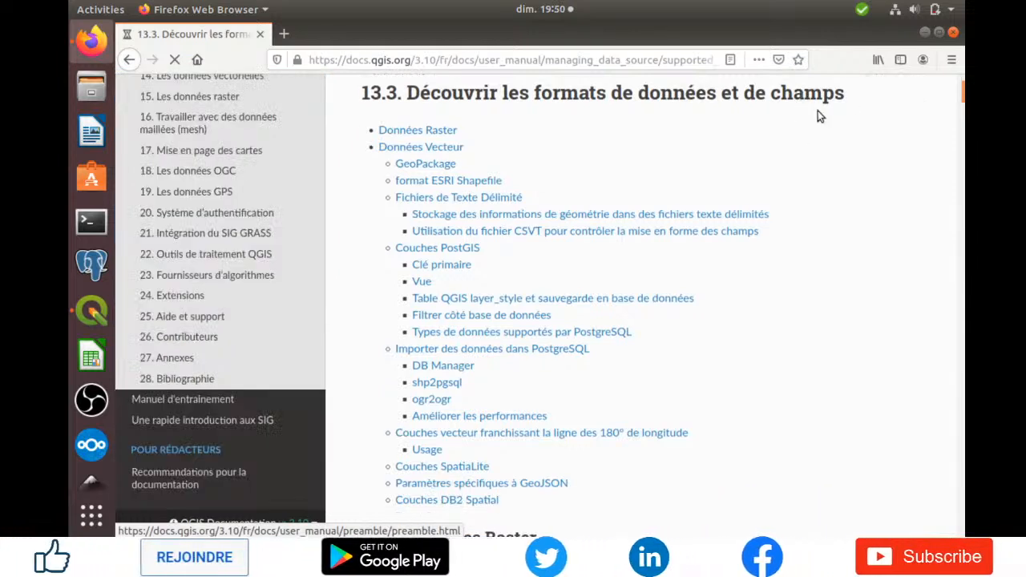
scroll(817, 116, down, 3)
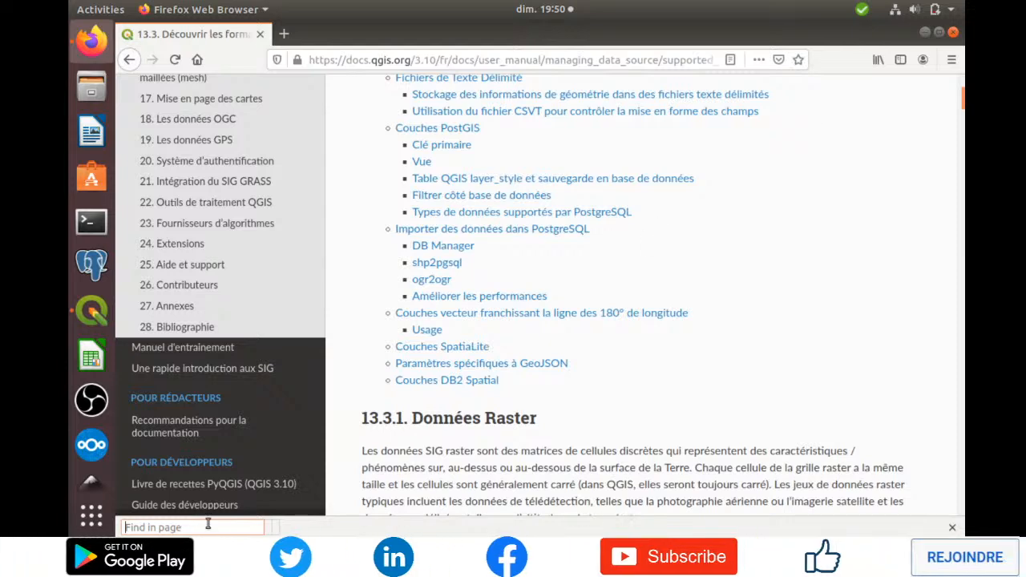
text(ck)
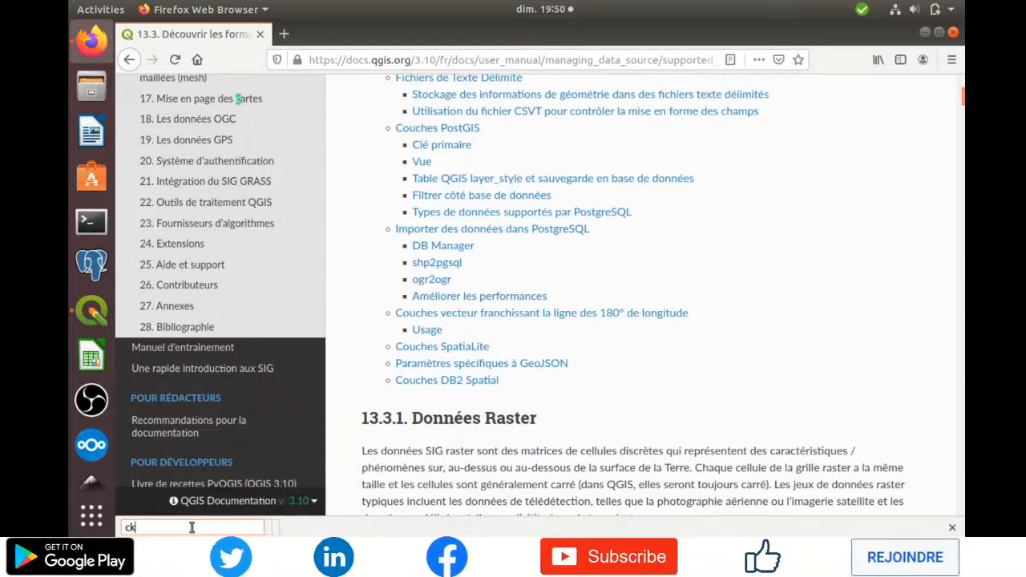
text(a)
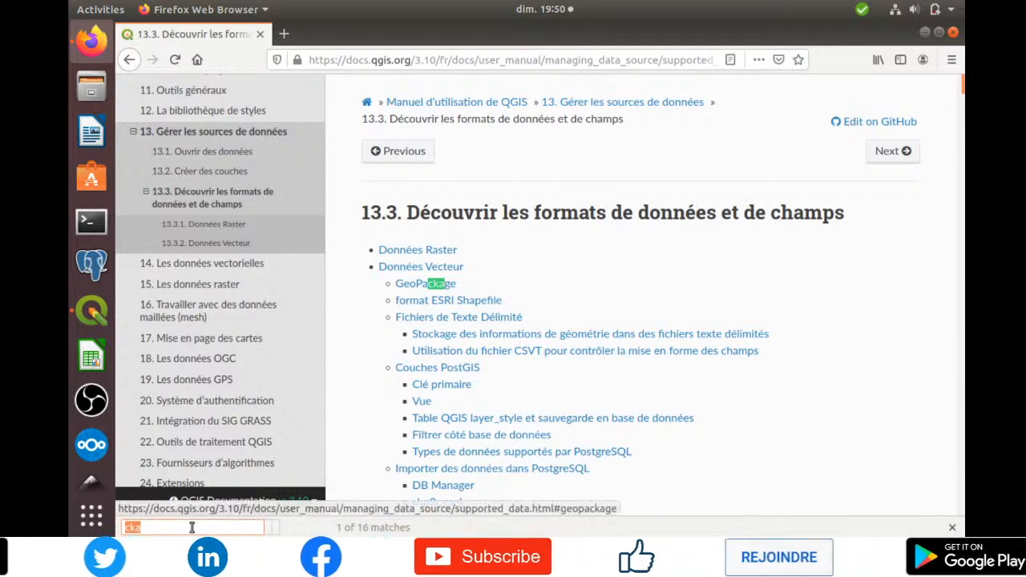
text(geo)
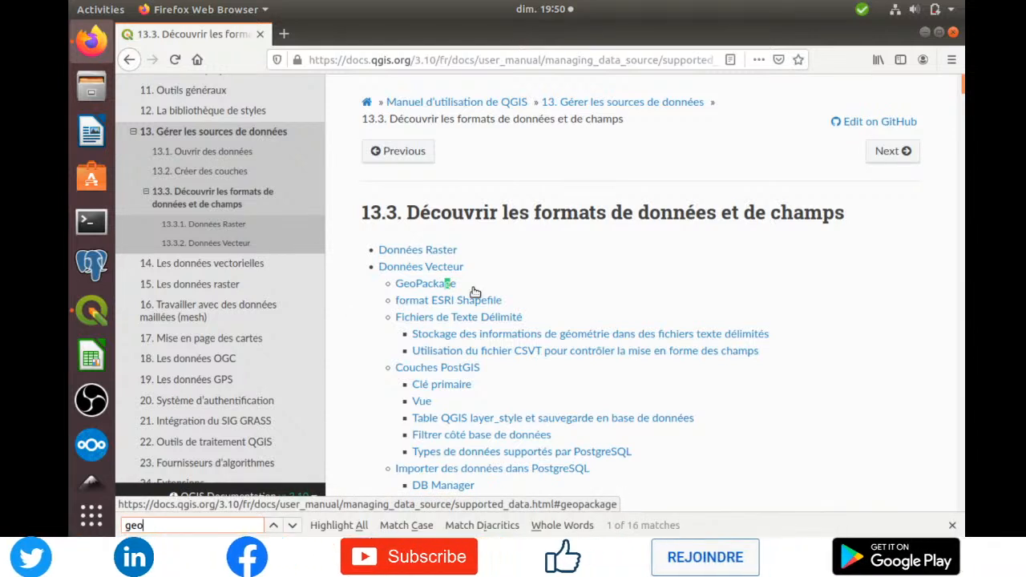
text(p)
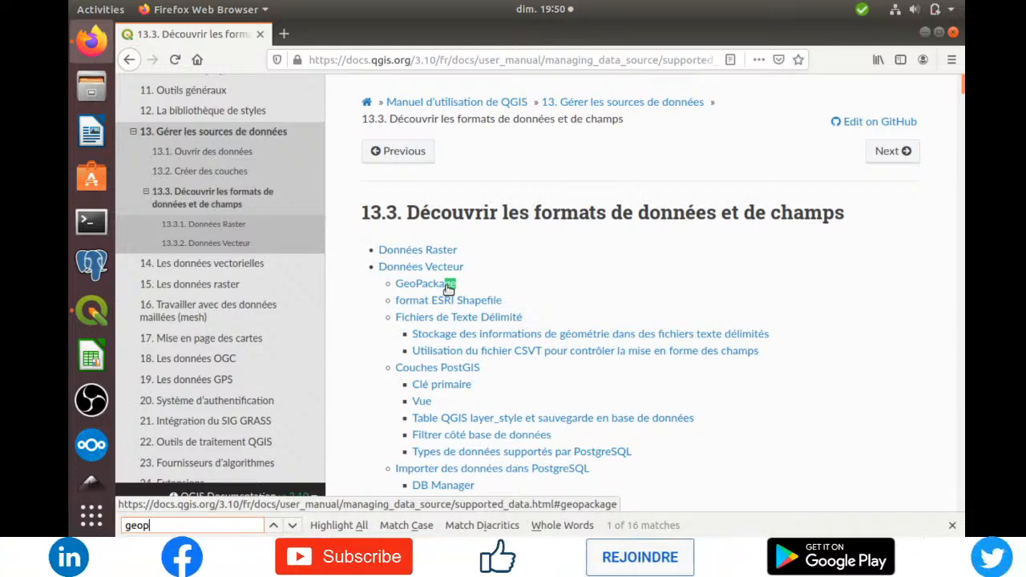
text(ack)
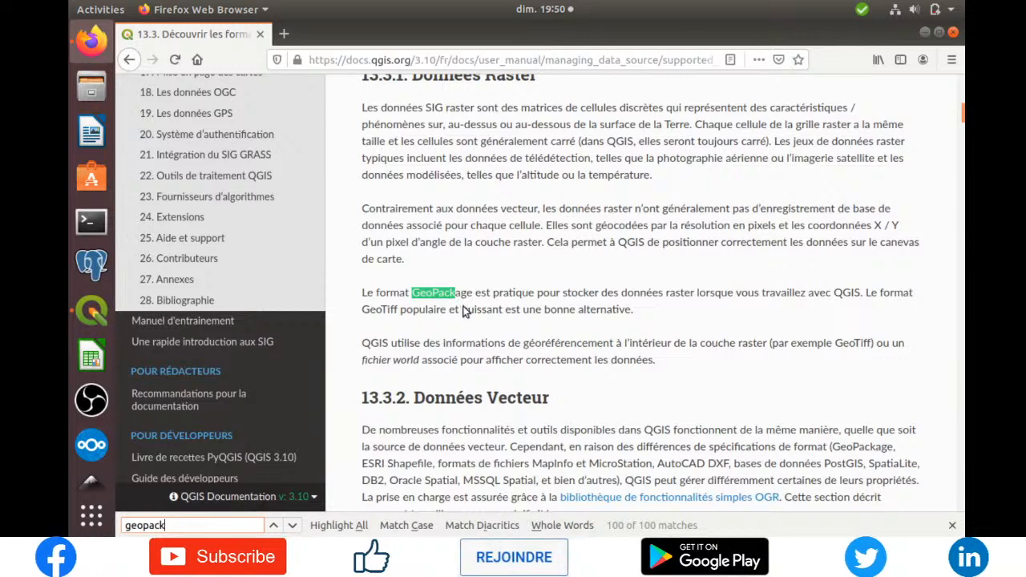
Step: Go through the search matches to section 13.3.2.1 GeoPackage and read its description up to the ESRI Shapefile section
click(478, 292)
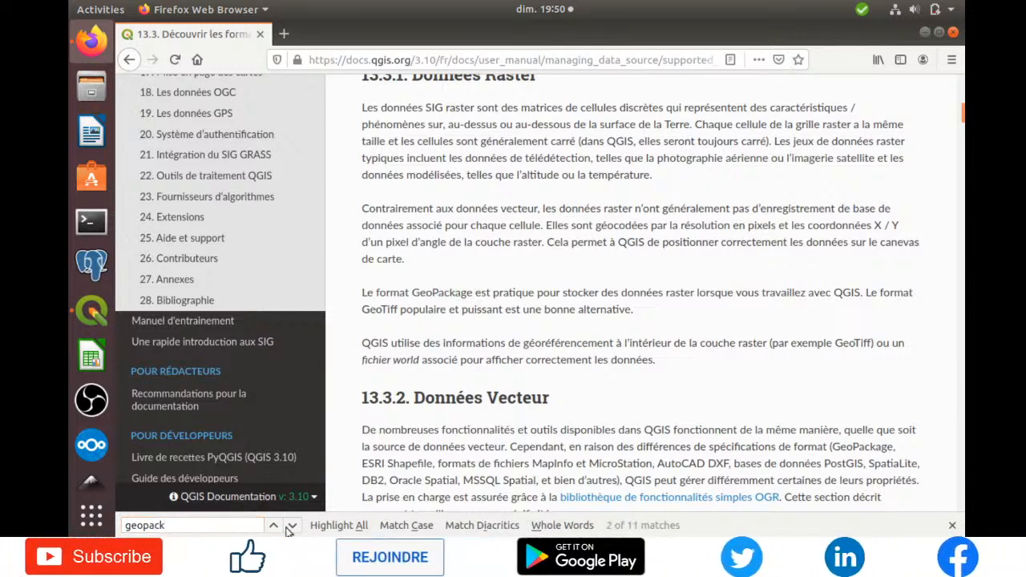
click(293, 528)
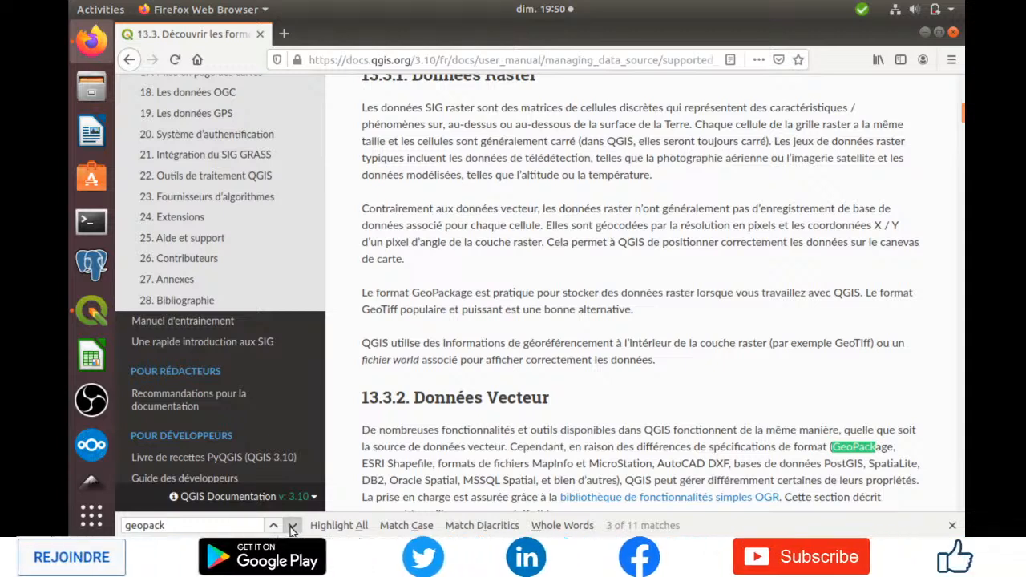
click(292, 526)
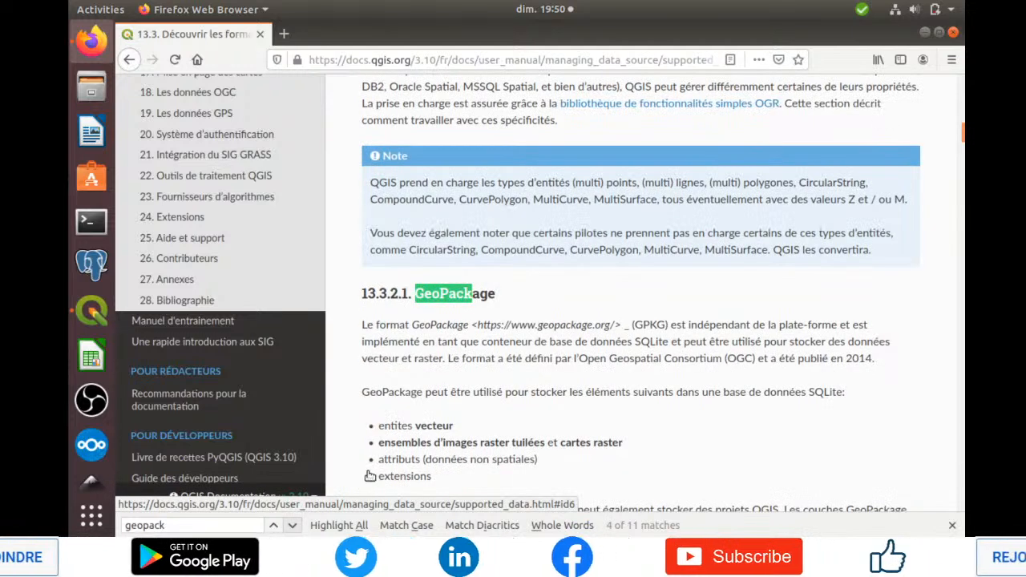
click(515, 360)
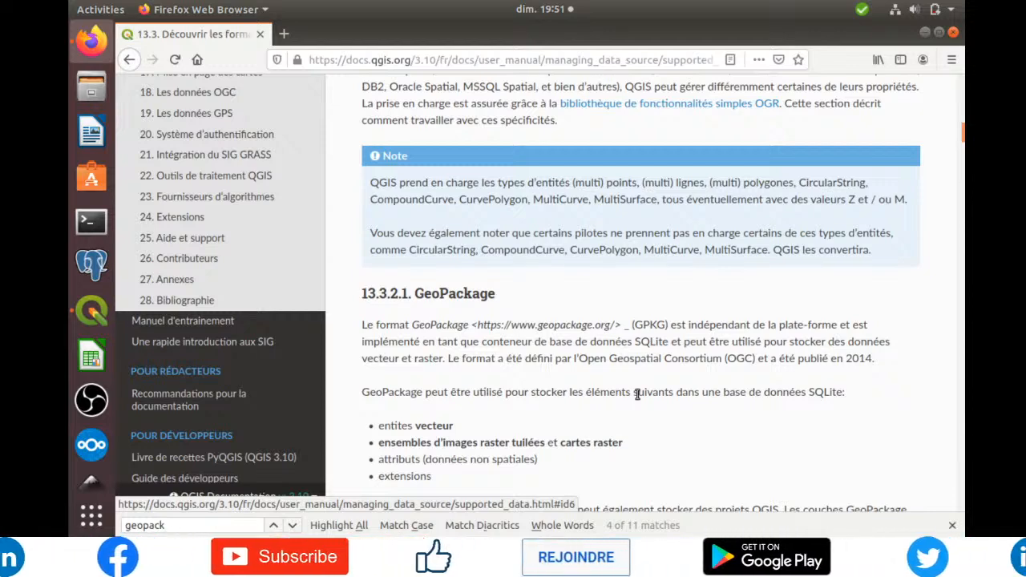
scroll(637, 396, down, 2)
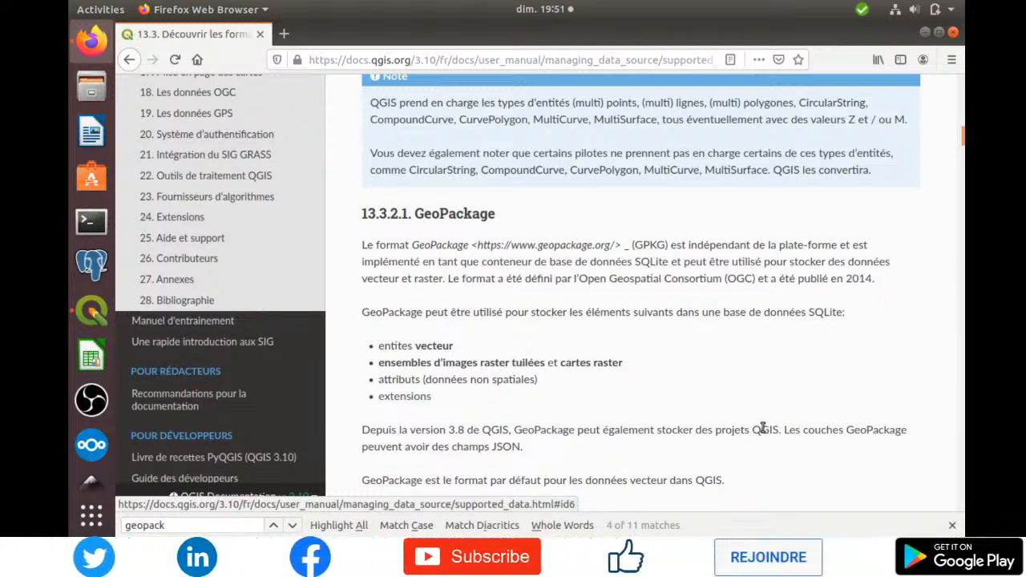
scroll(761, 429, down, 3)
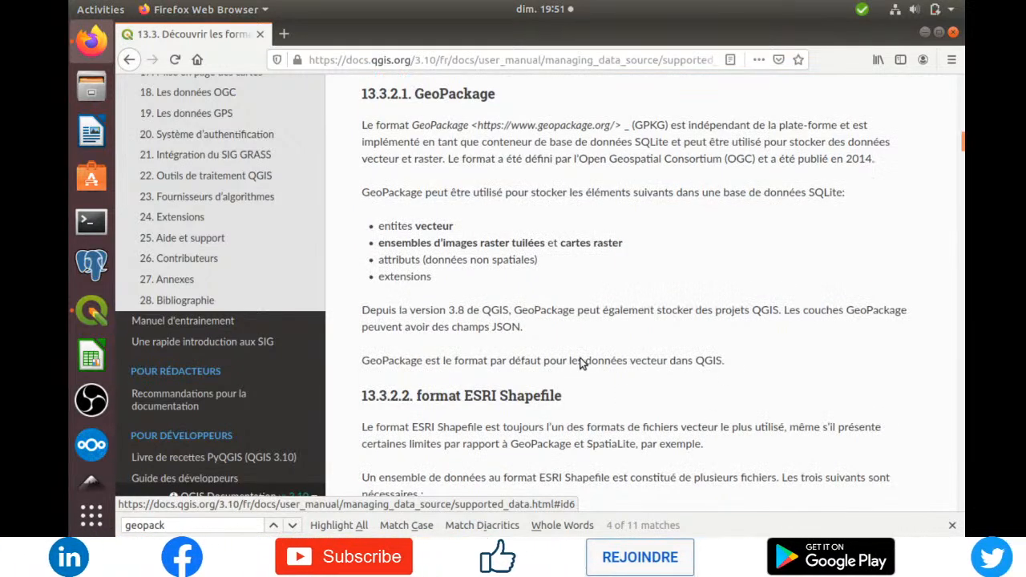
scroll(580, 360, down, 2)
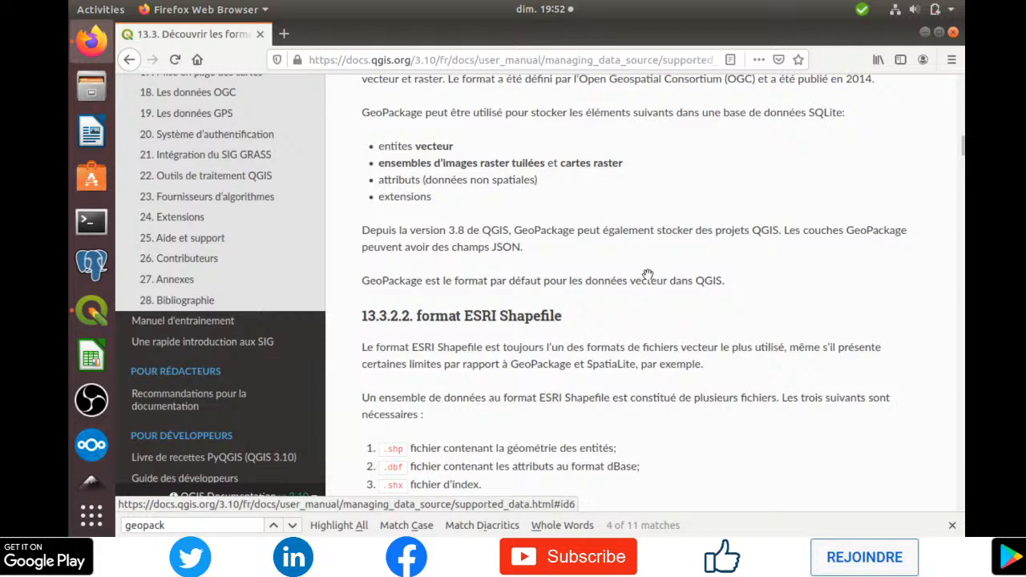
Step: Switch to QGIS, start creating a new GeoPackage layer and check the available geometry types
key(alt+Tab)
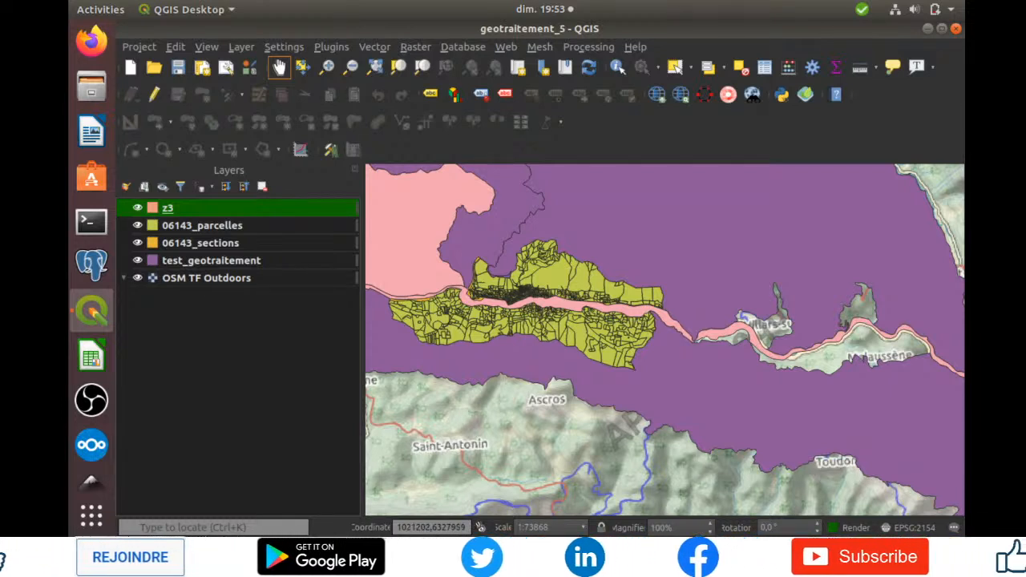
click(241, 47)
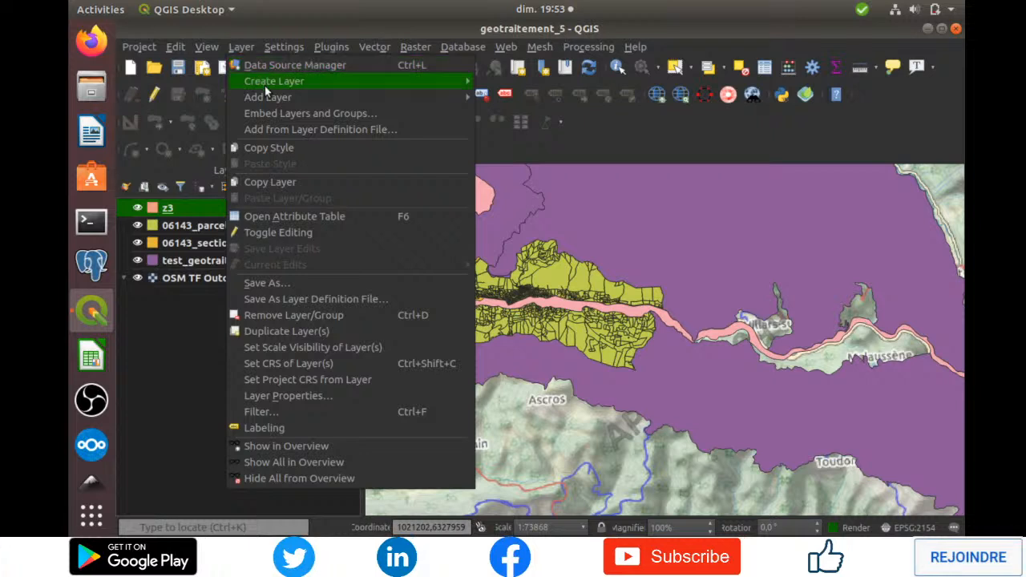
mouse_move(264, 86)
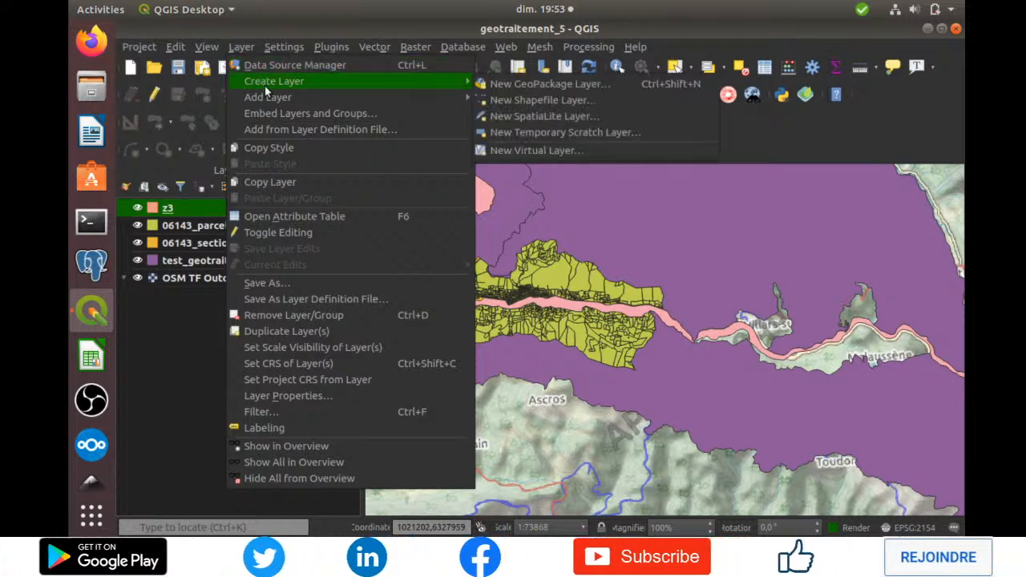
click(536, 85)
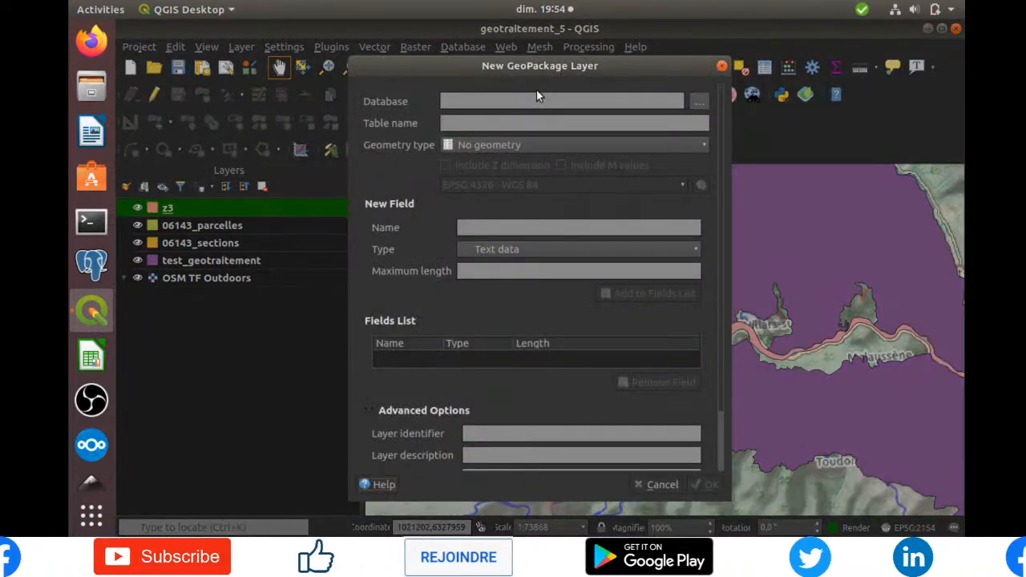
click(705, 153)
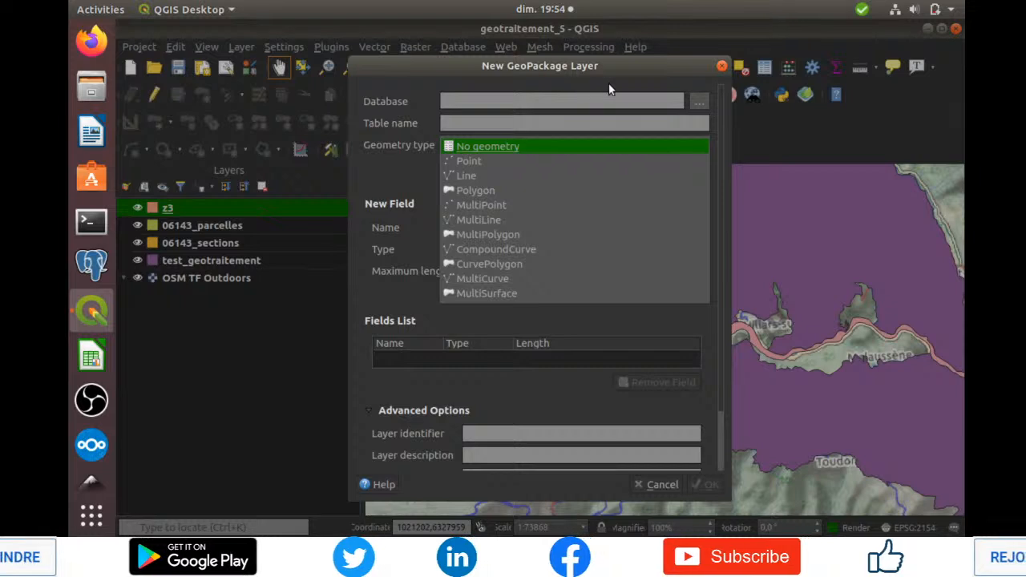
click(611, 90)
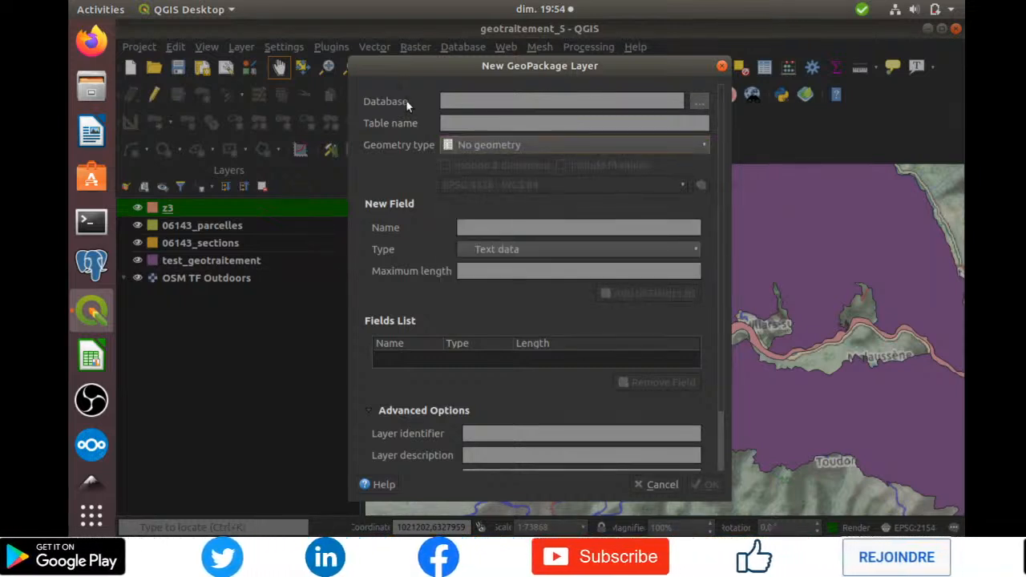
Step: Set the new layer's database to a GeoPackage file named tutorielgeo_bd in the Desktop test folder
click(696, 102)
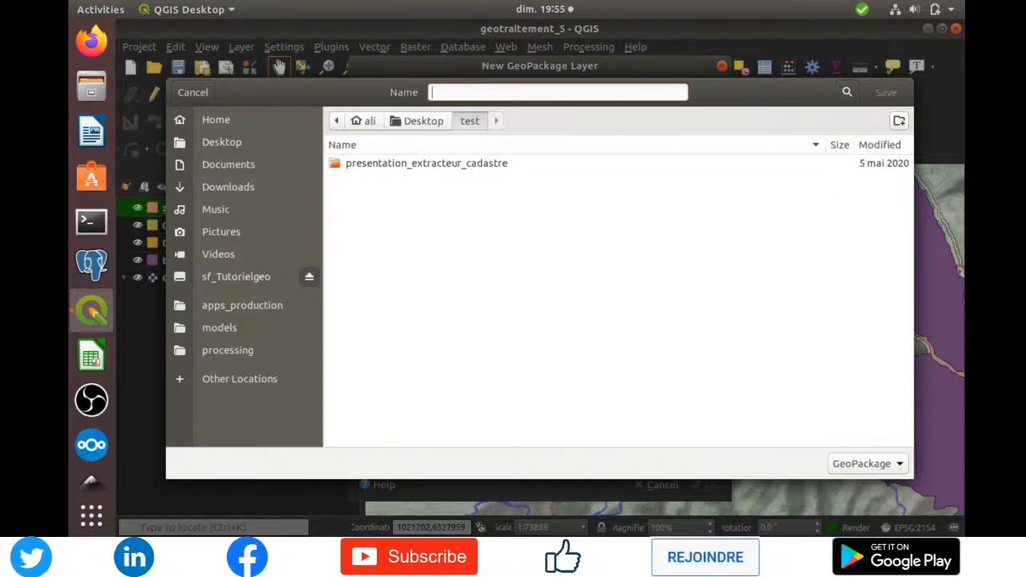
text(tuto)
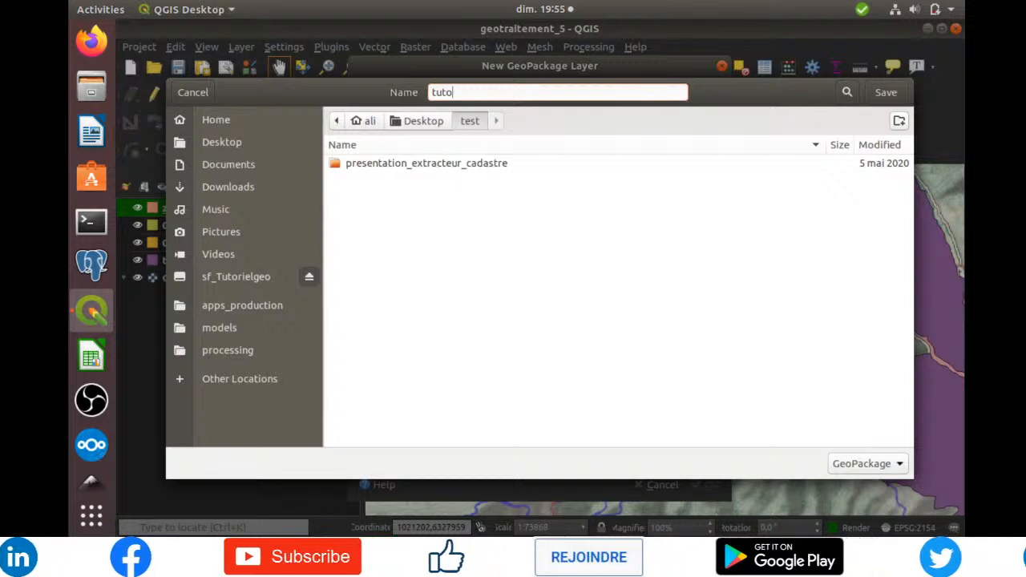
text(rielgeo)
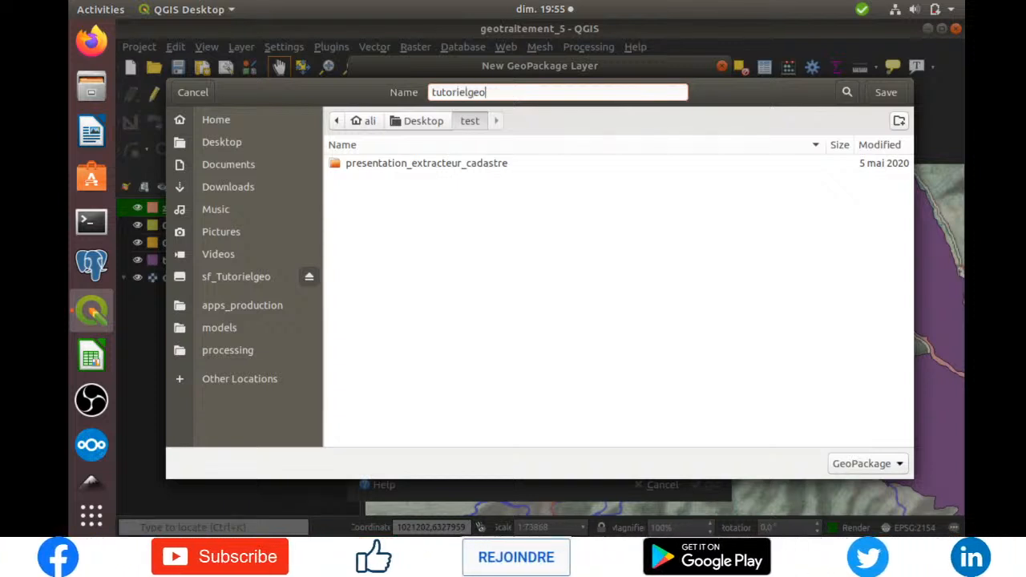
text(_bd)
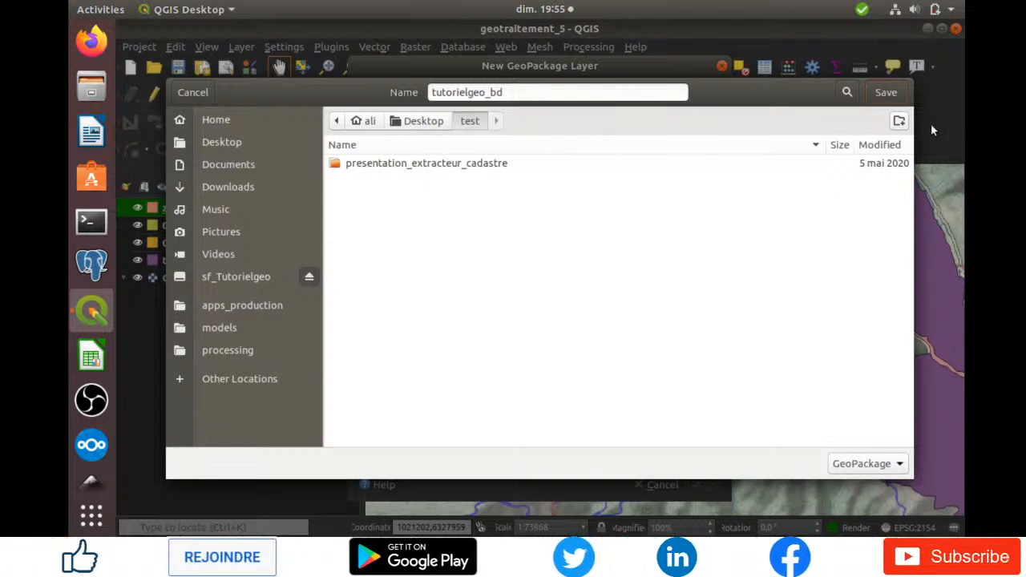
key(Return)
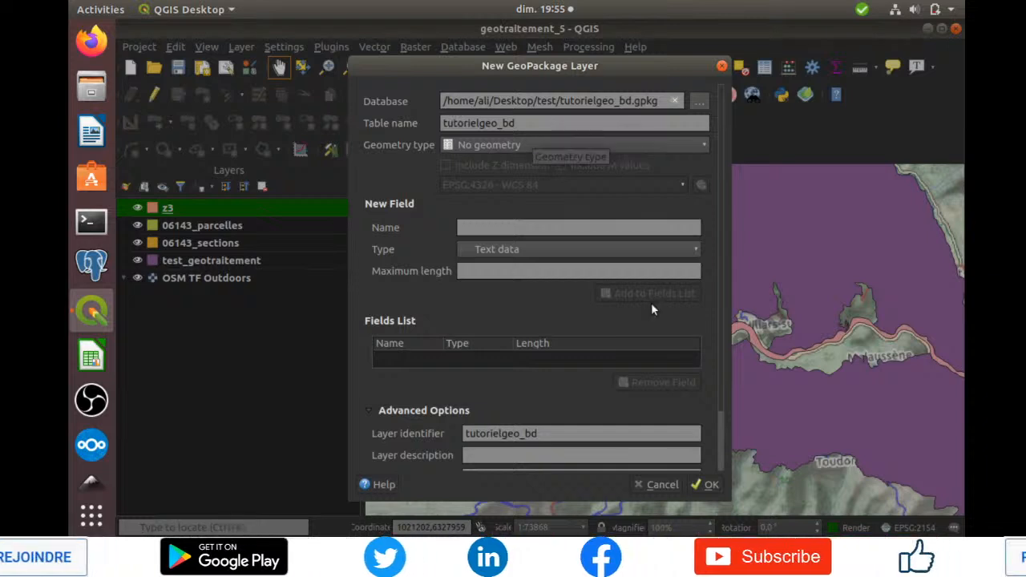
Step: Look over the new layer's advanced options and set its geometry type to Line
drag(722, 398, 721, 462)
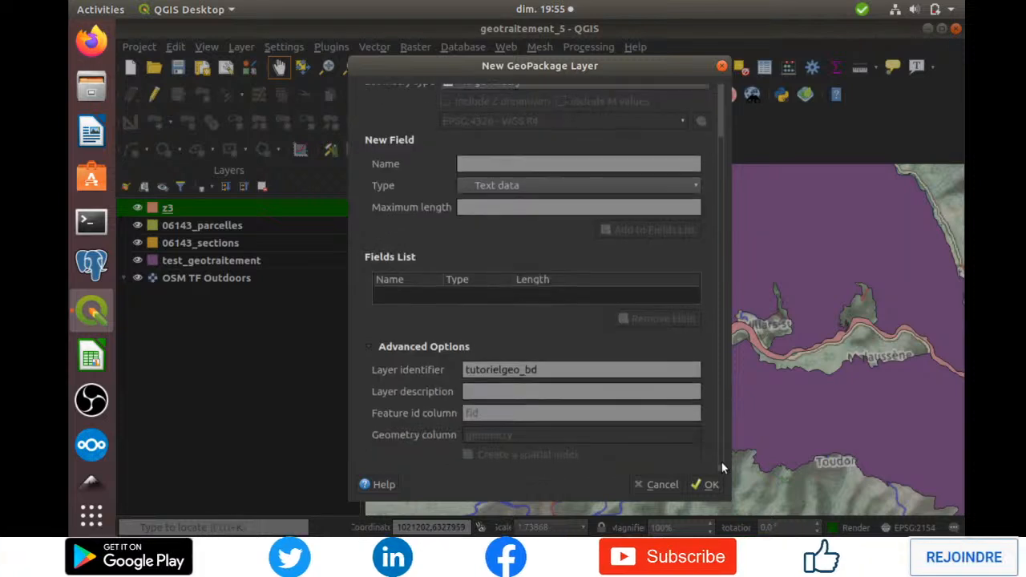
click(721, 465)
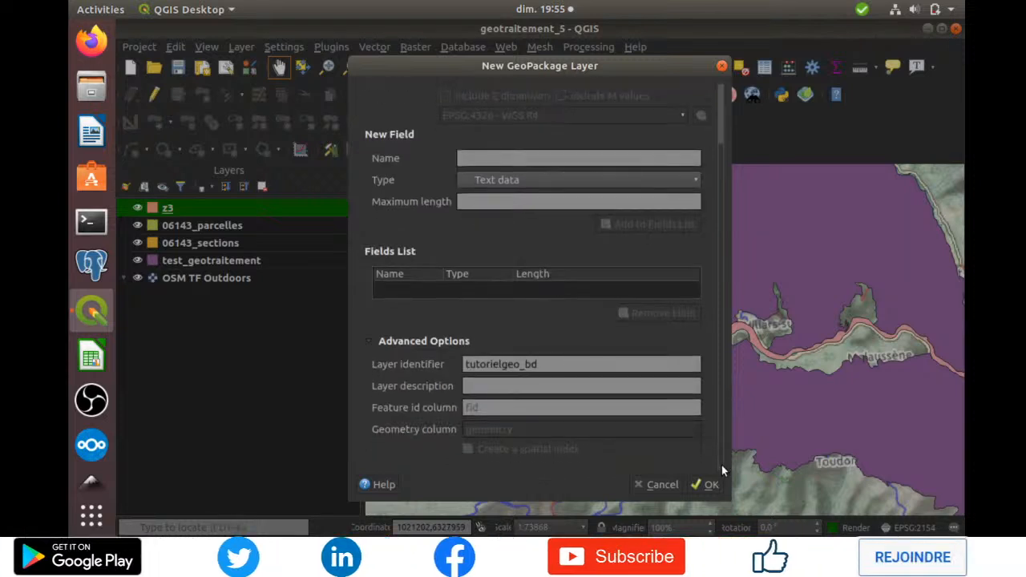
scroll(707, 125, up, 3)
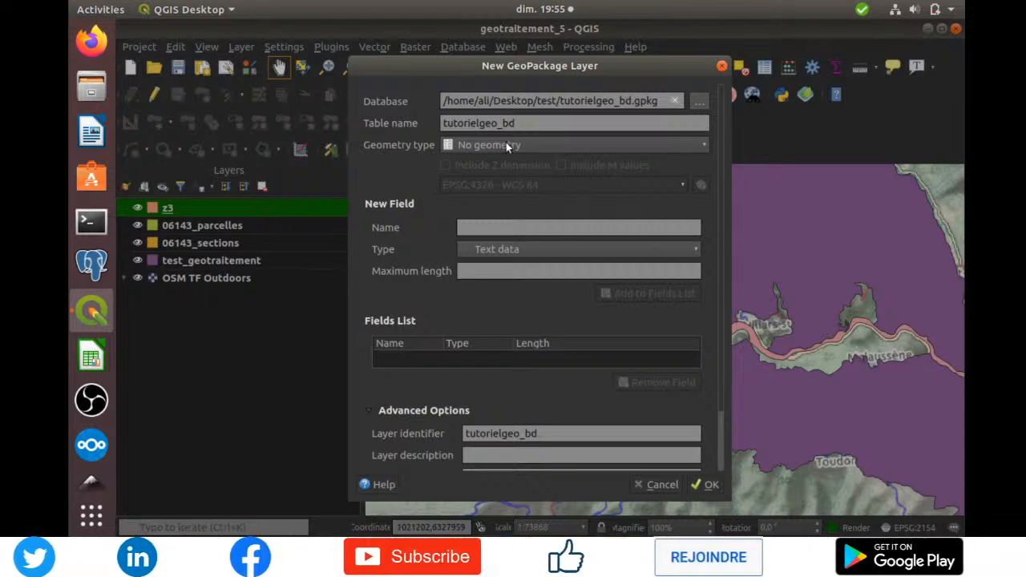
click(705, 148)
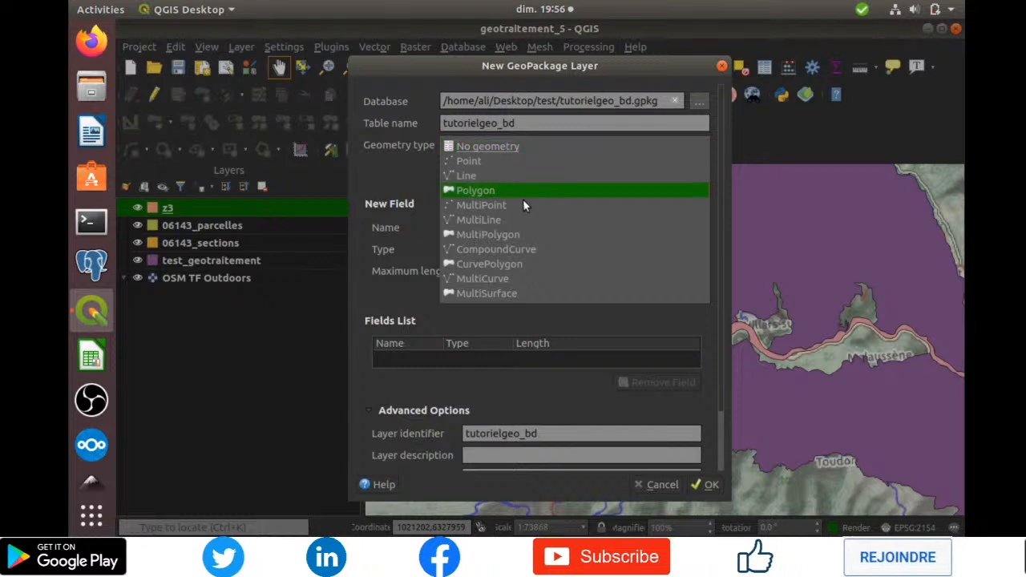
click(478, 175)
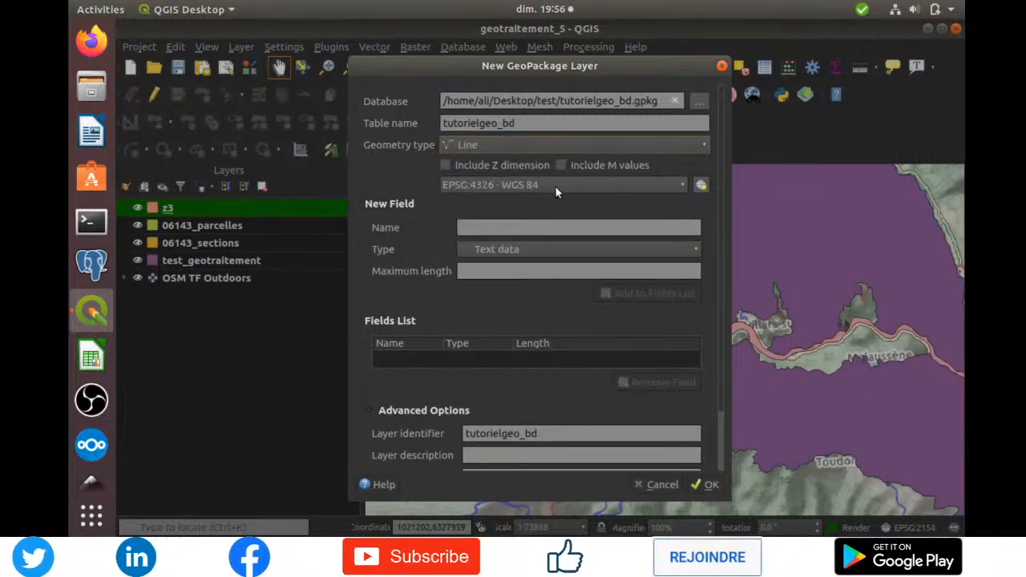
Step: Add a field named id2 of type Whole number (integer 64 bit) to the new layer's fields list
click(529, 229)
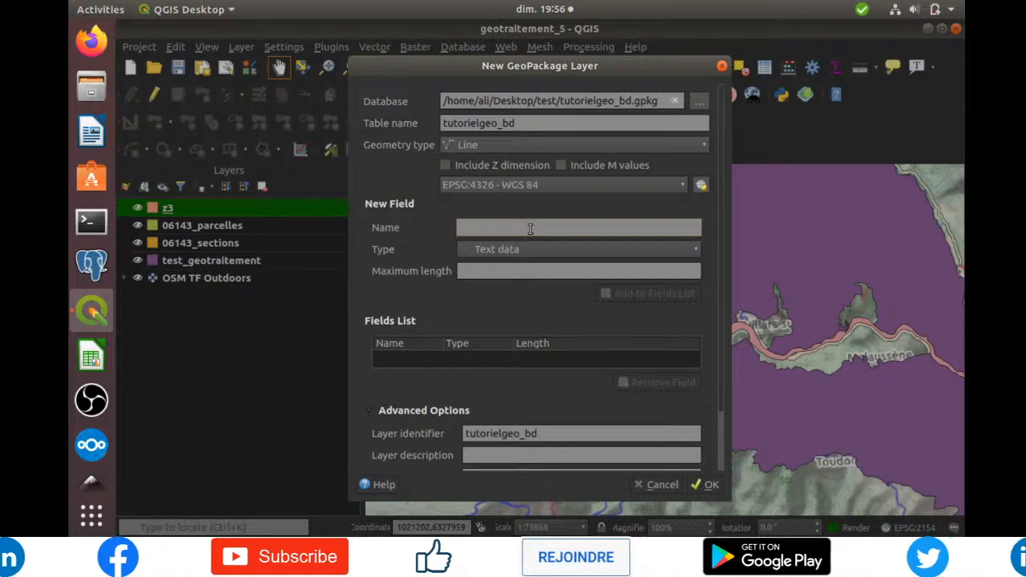
text(id)
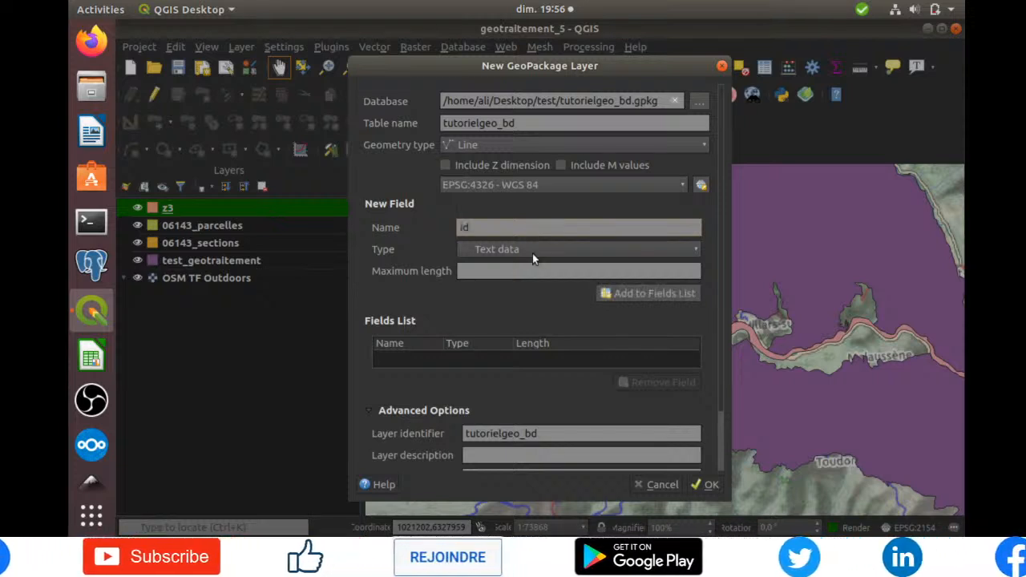
click(532, 255)
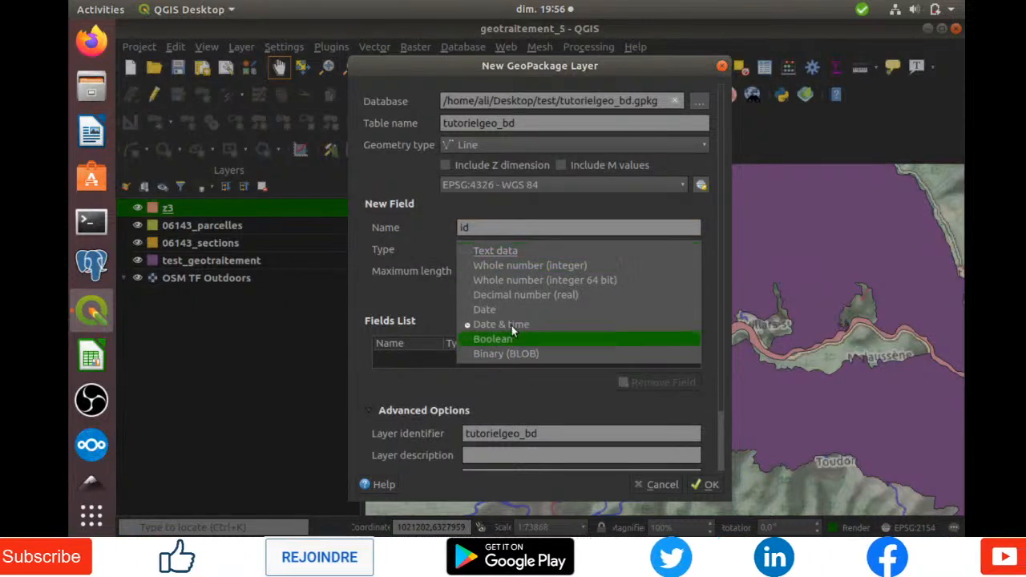
click(511, 277)
click(497, 228)
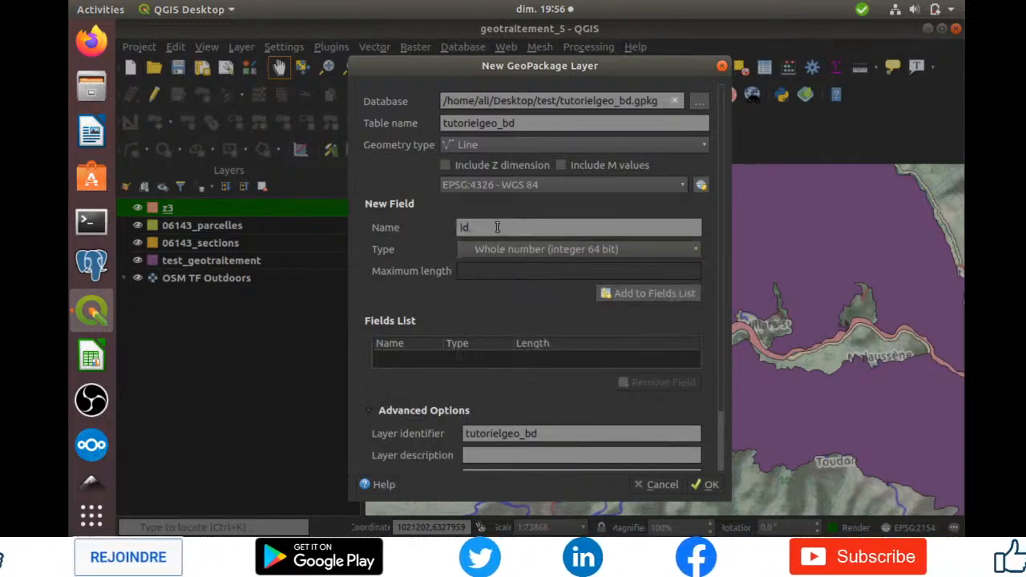
text(2)
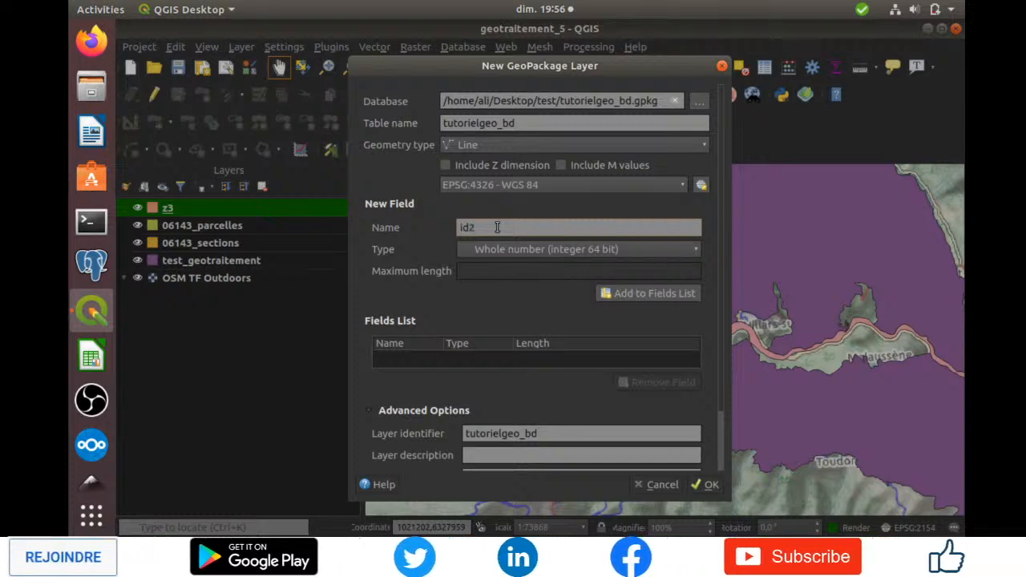
click(618, 293)
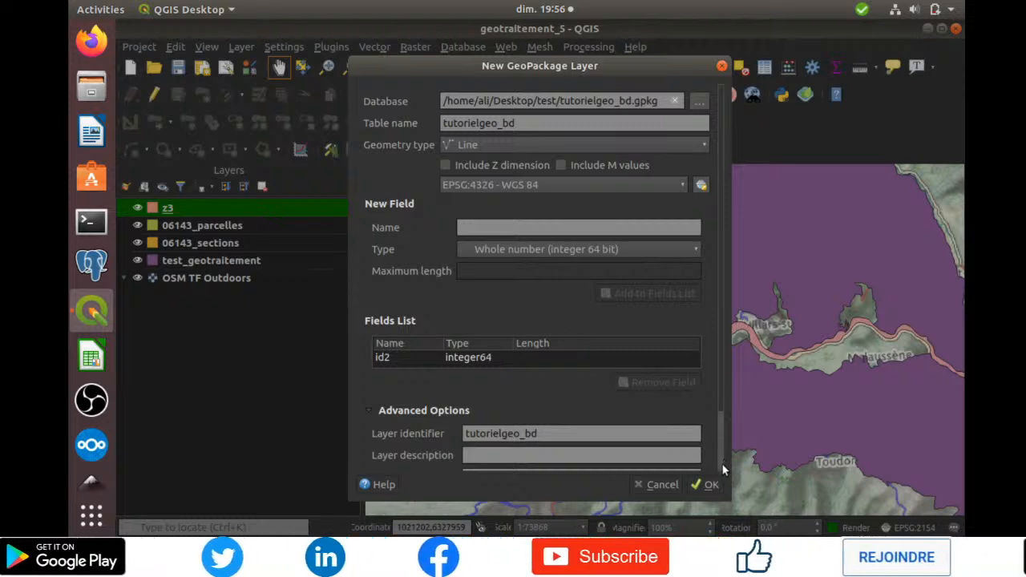
Step: Create the GeoPackage layer with the default advanced options and select tutorielgeo_bd among the project layers
scroll(724, 470, down, 3)
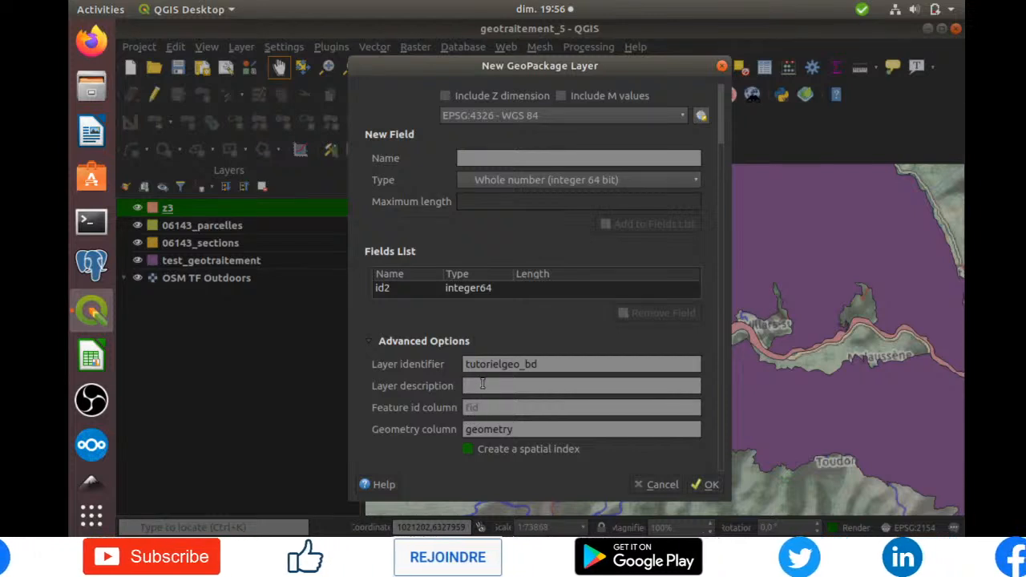
click(704, 484)
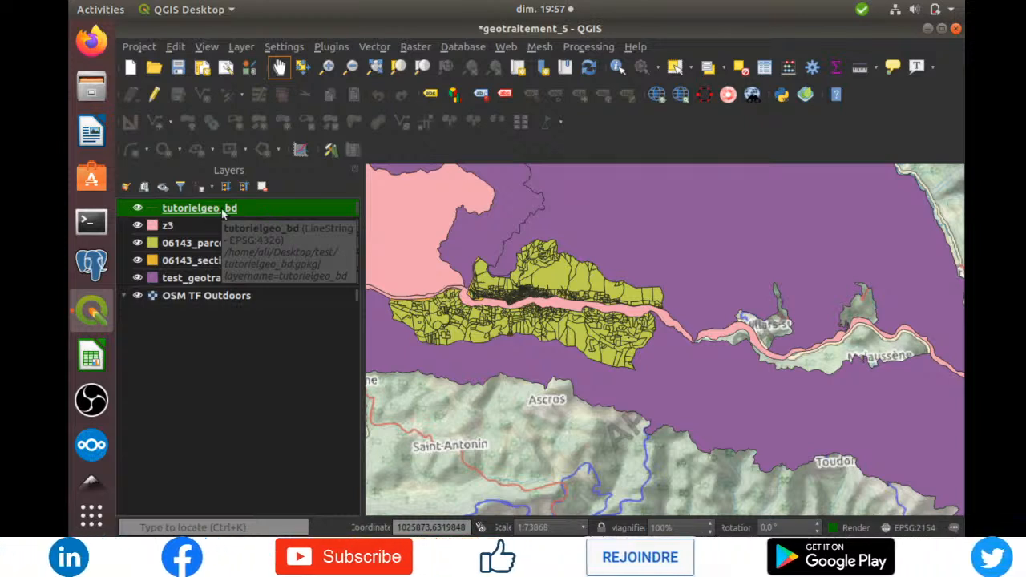
drag(222, 209, 173, 200)
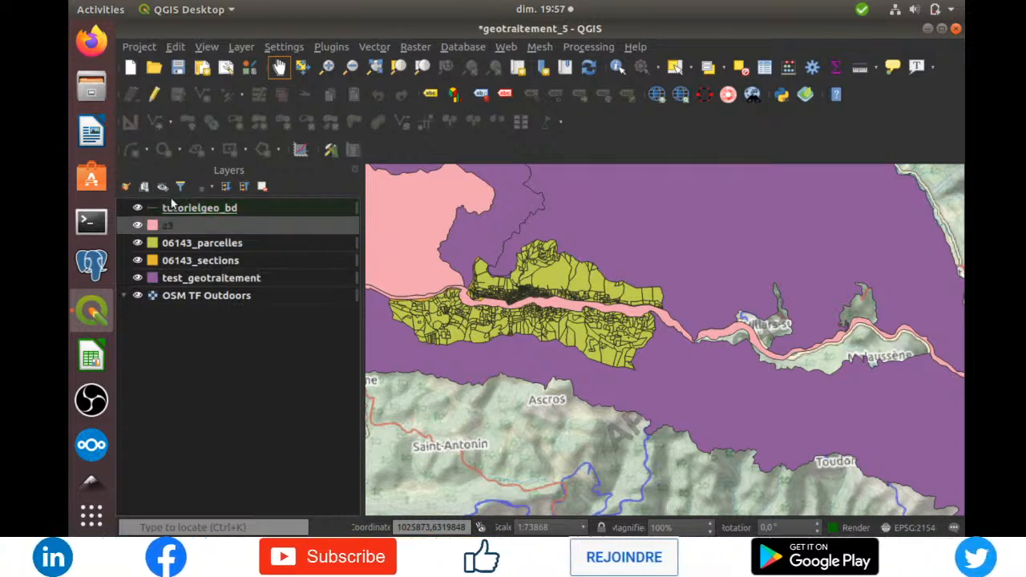
click(244, 207)
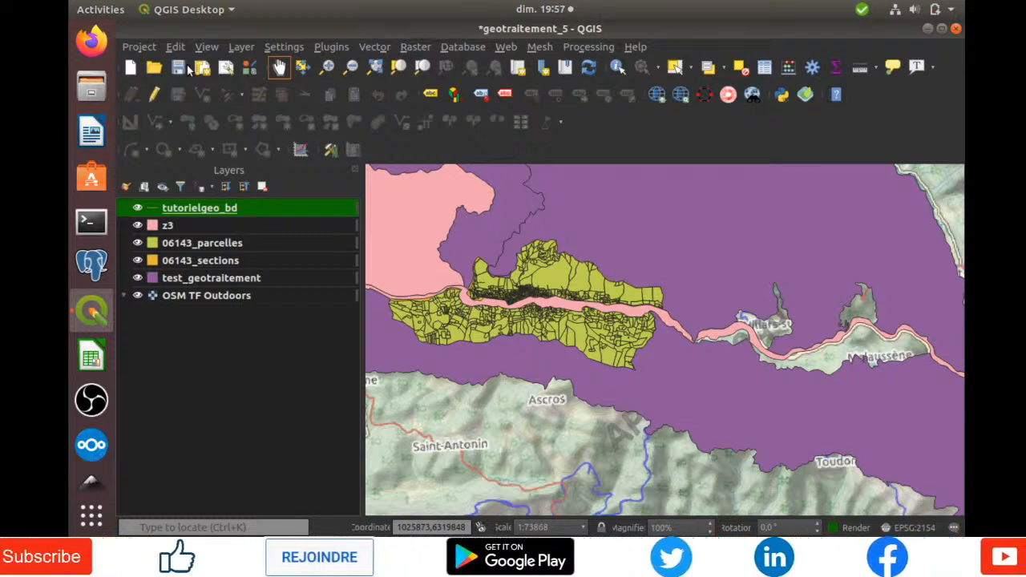
Step: Check in DB Manager which GeoPackage databases are registered, view the info of geo_data_export.gpkg, and close the manager
click(466, 45)
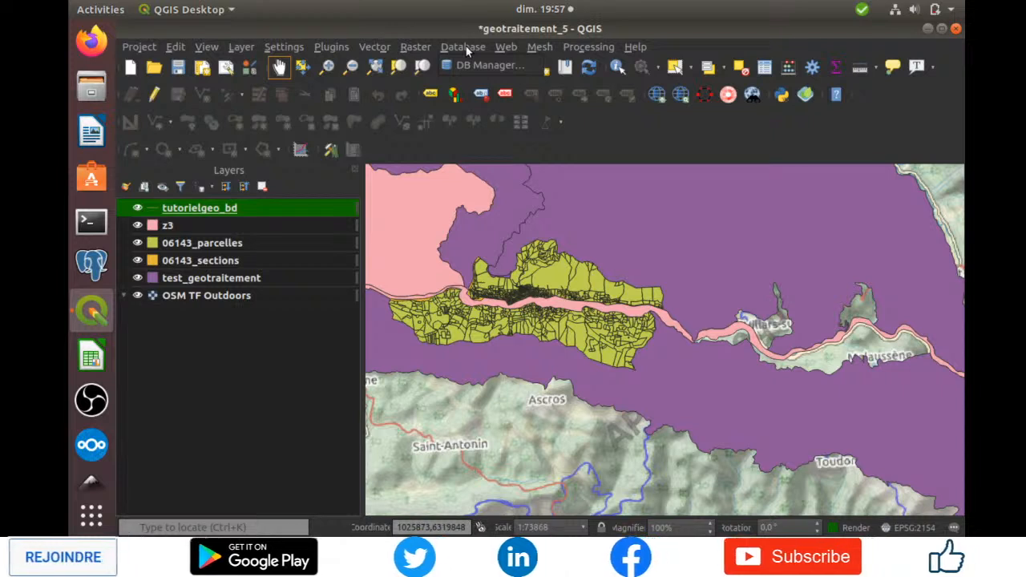
click(466, 45)
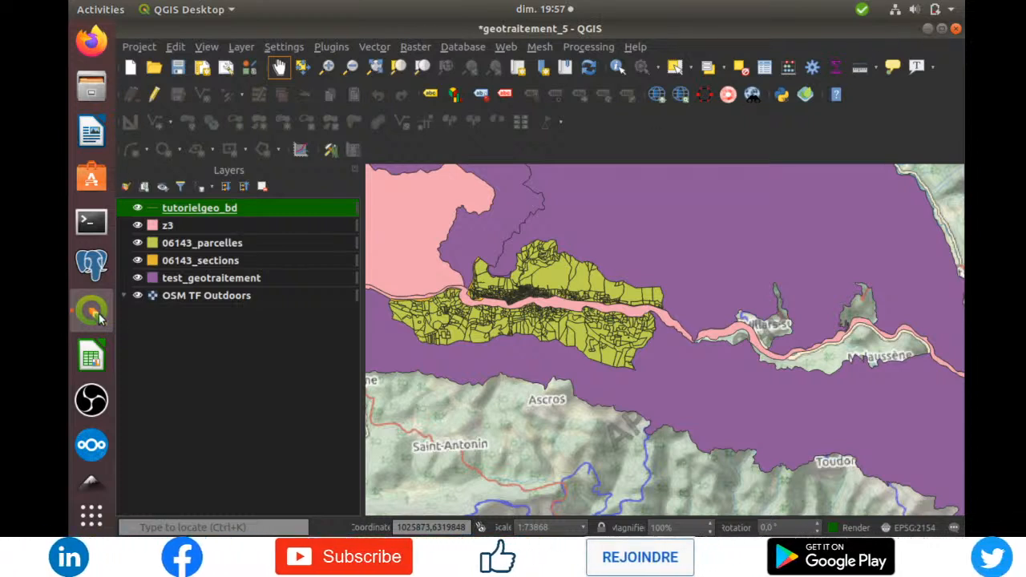
key(alt+r)
click(464, 40)
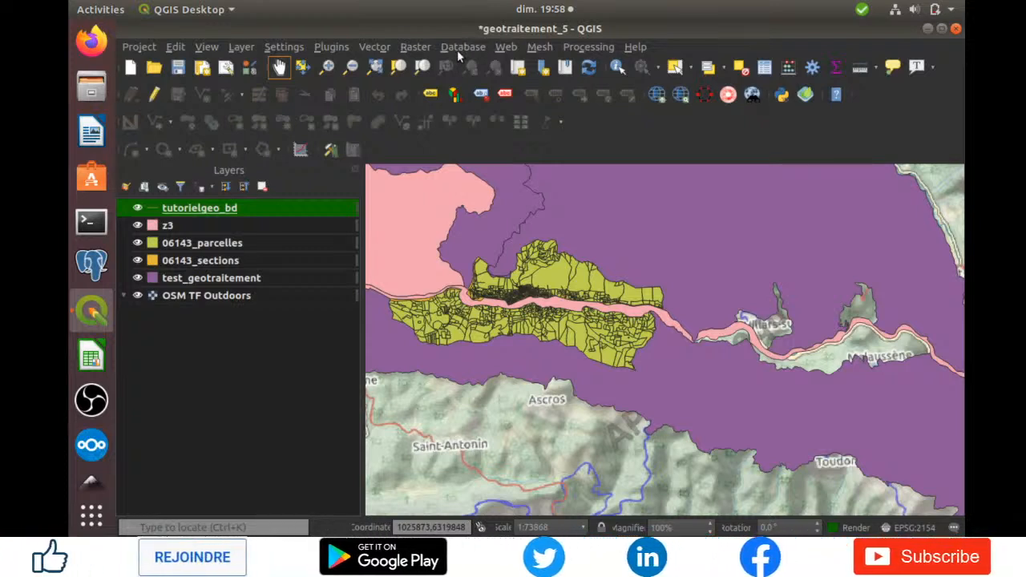
click(460, 48)
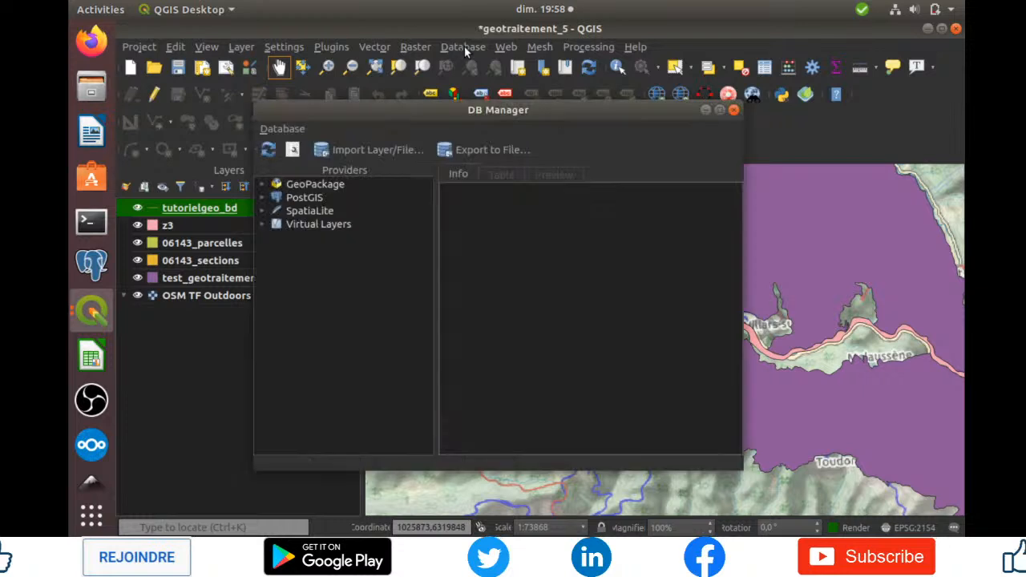
click(264, 185)
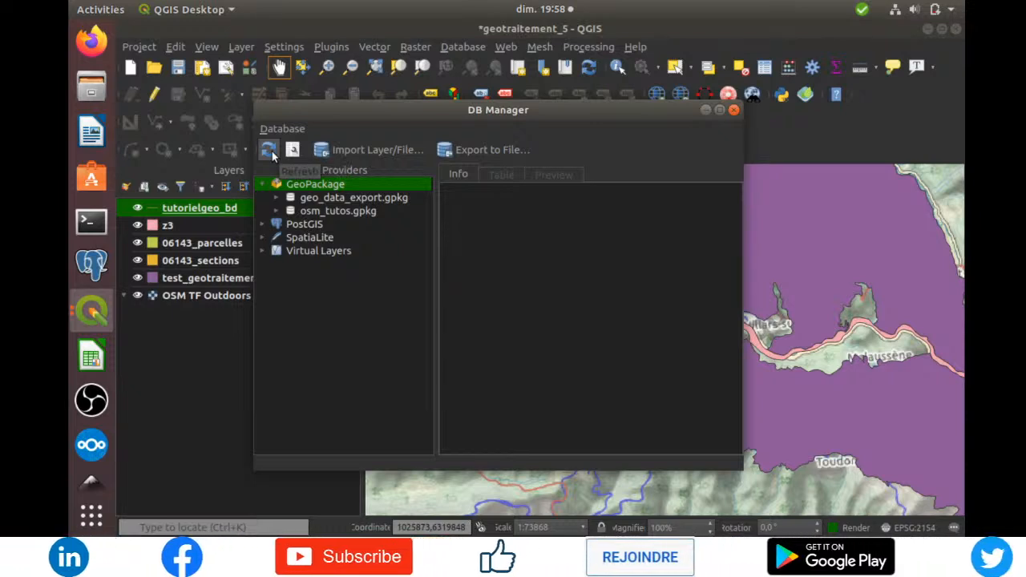
click(371, 211)
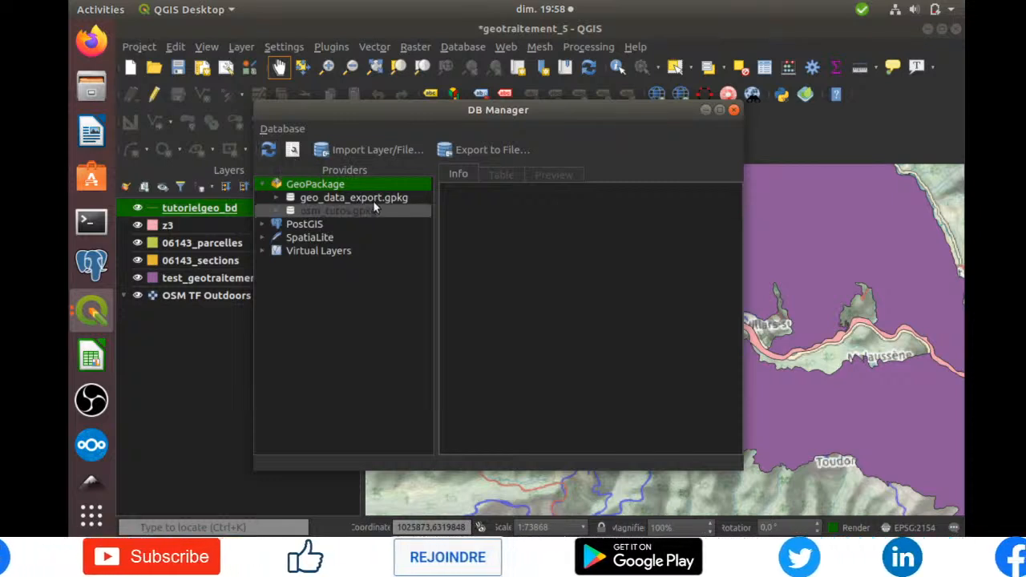
click(378, 198)
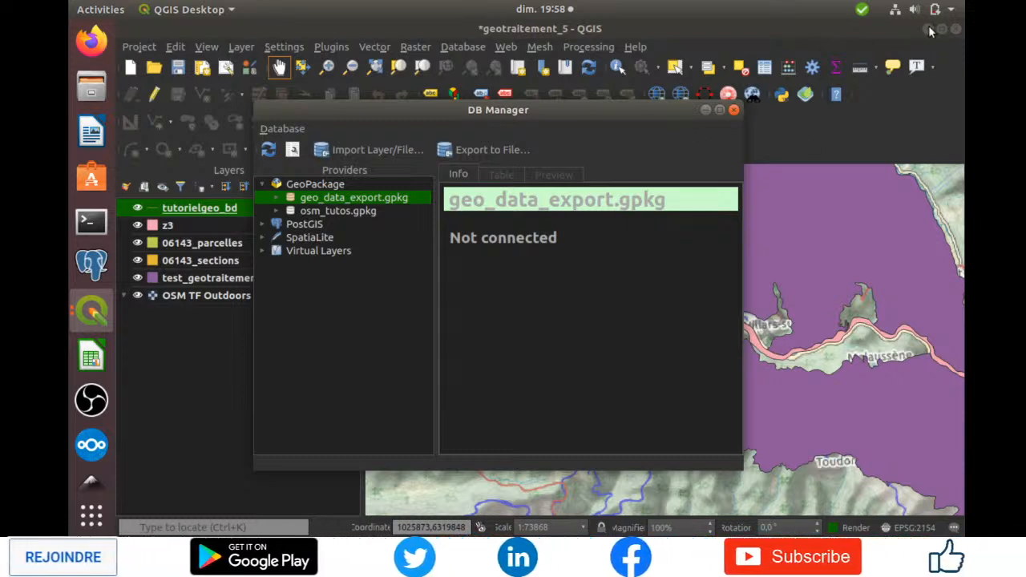
click(734, 111)
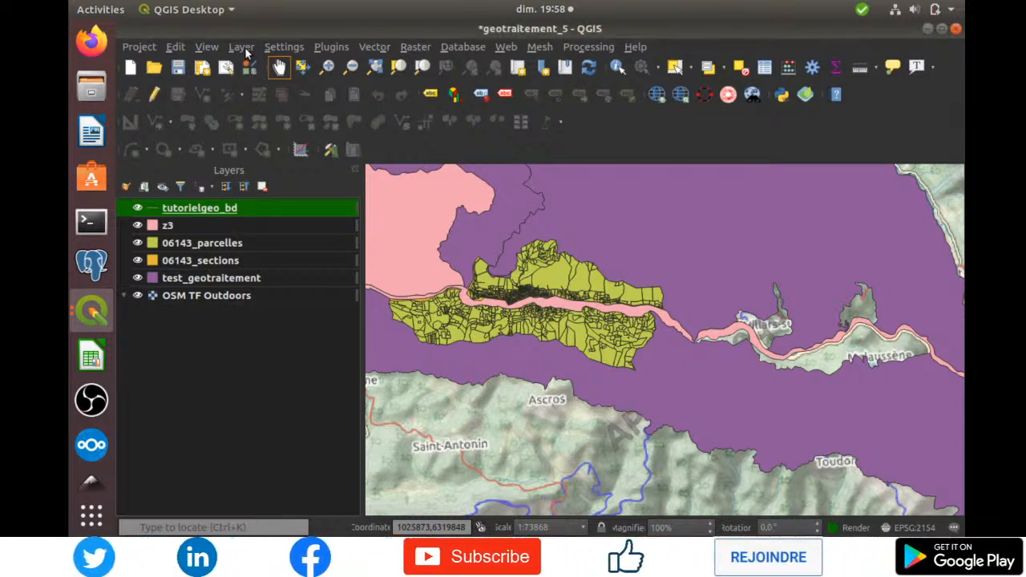
Step: Open the Data Source Manager and show its GeoPackage connections
click(240, 47)
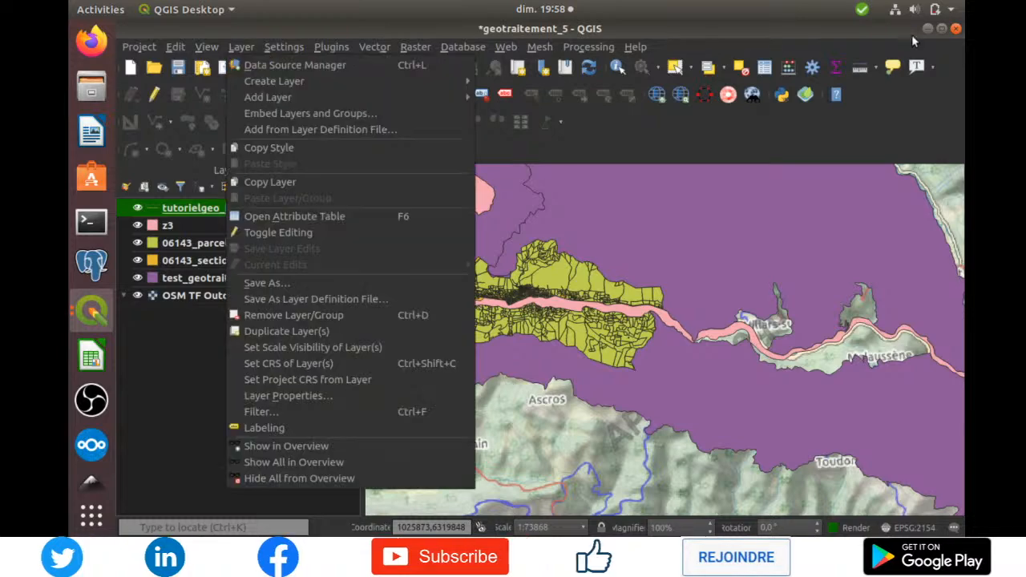
click(267, 189)
click(241, 48)
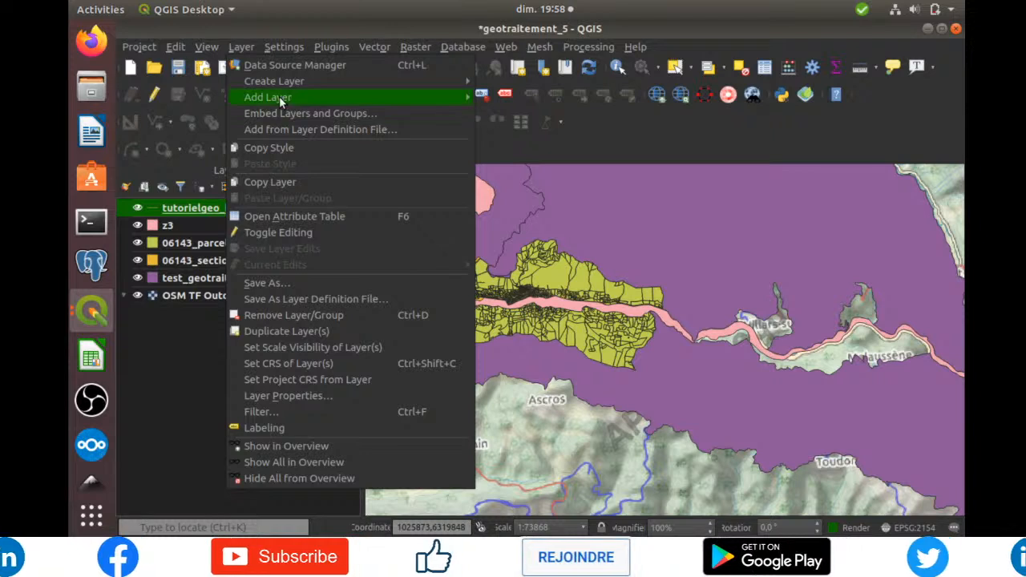
mouse_move(279, 96)
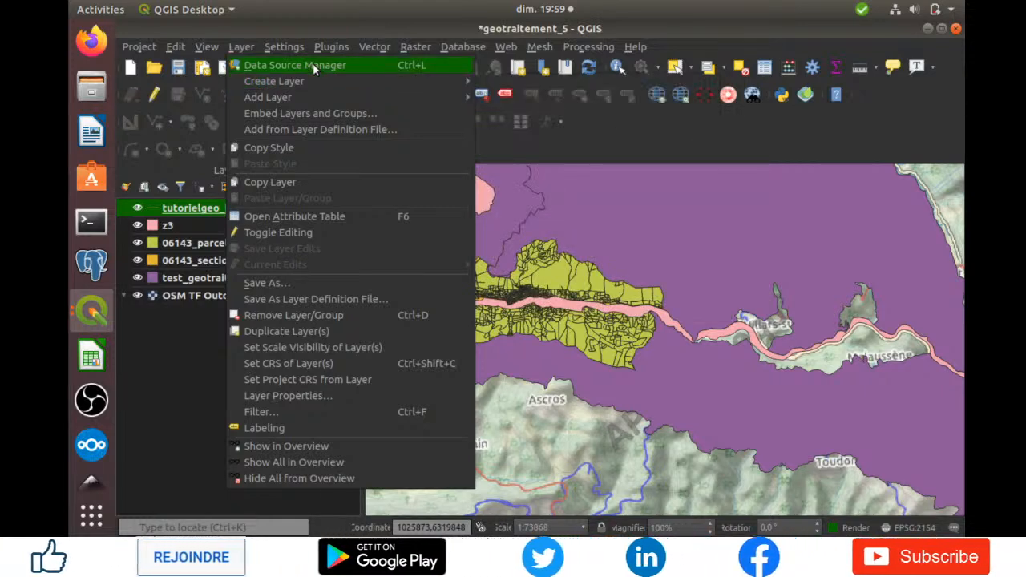
click(313, 65)
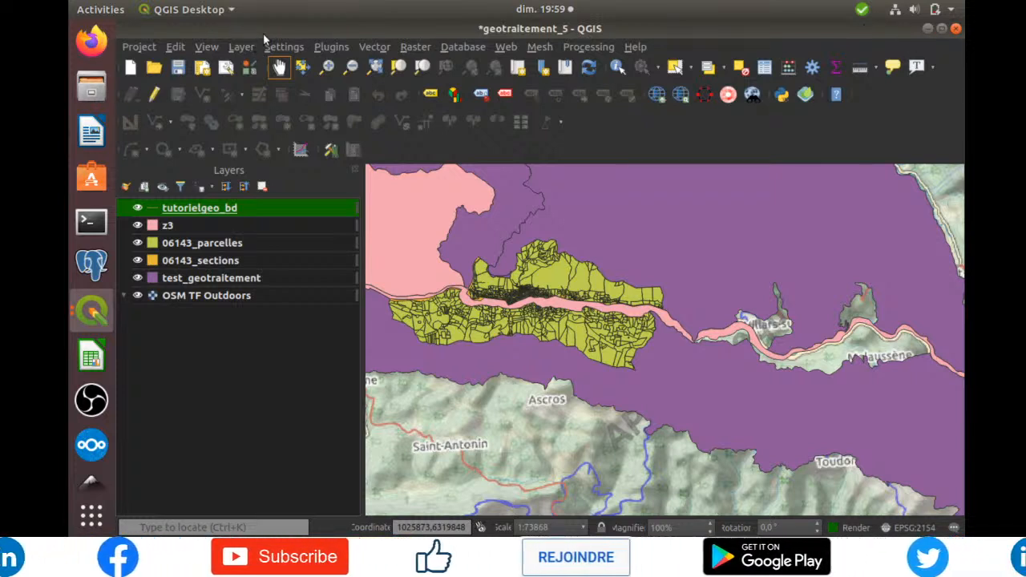
key(ctrl+shift+t)
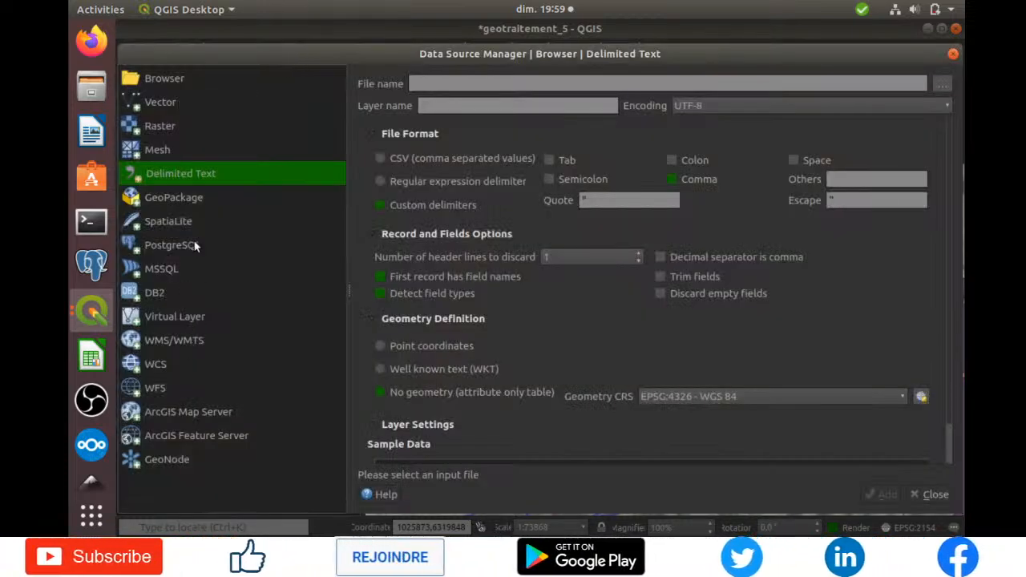
click(195, 199)
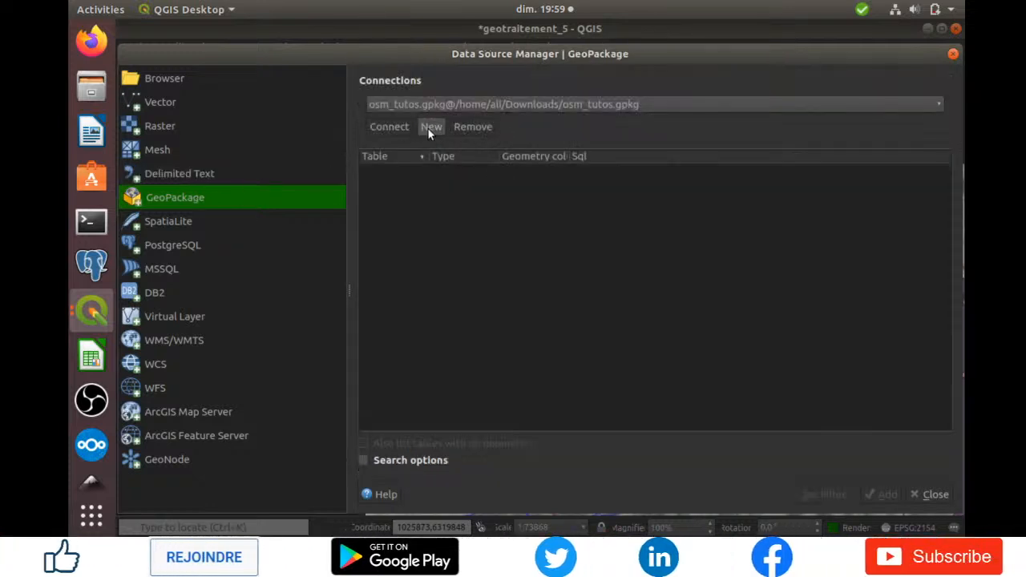
Step: Add a new GeoPackage connection to the tutorielgeo_bd.gpkg file in the Desktop test folder
click(440, 106)
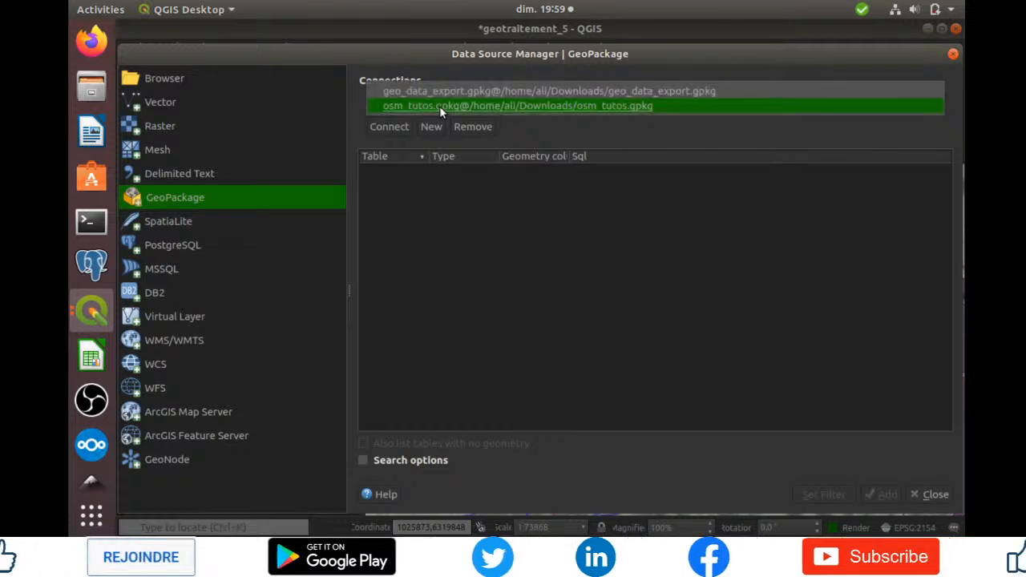
click(433, 129)
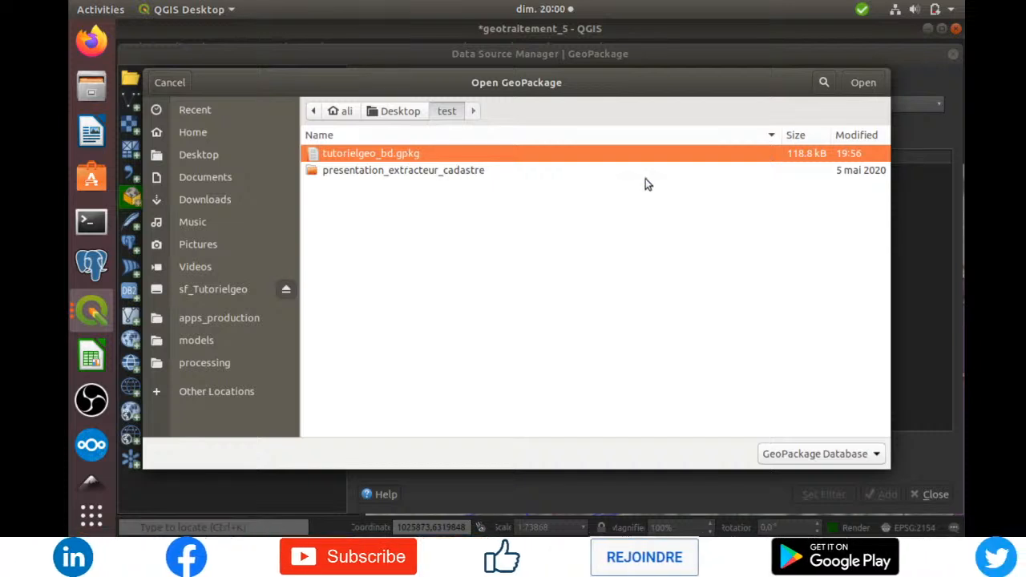
click(863, 83)
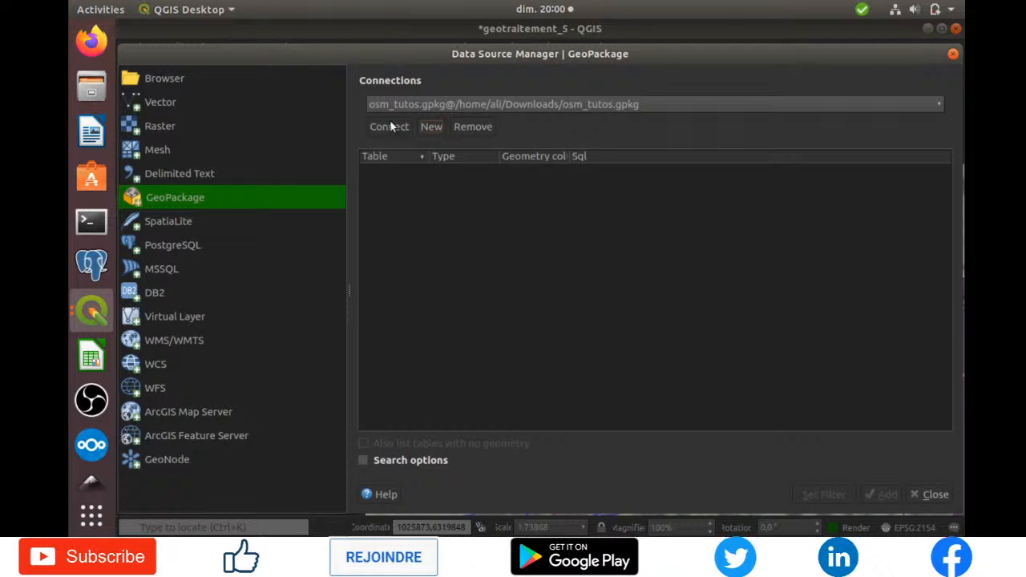
Step: Choose the tutorielgeo_bd.gpkg connection and connect to it to list its tables
click(571, 110)
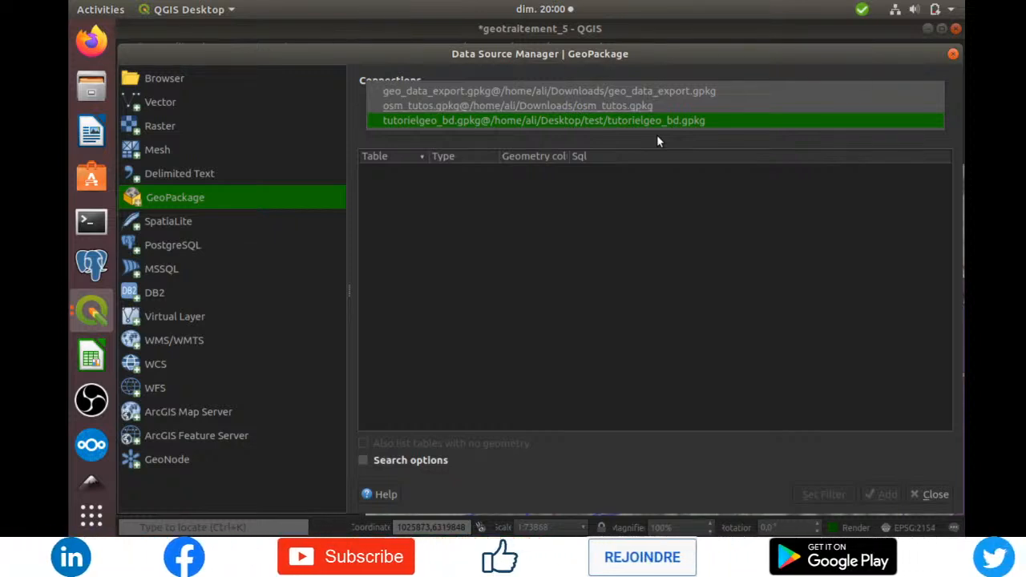
key(Return)
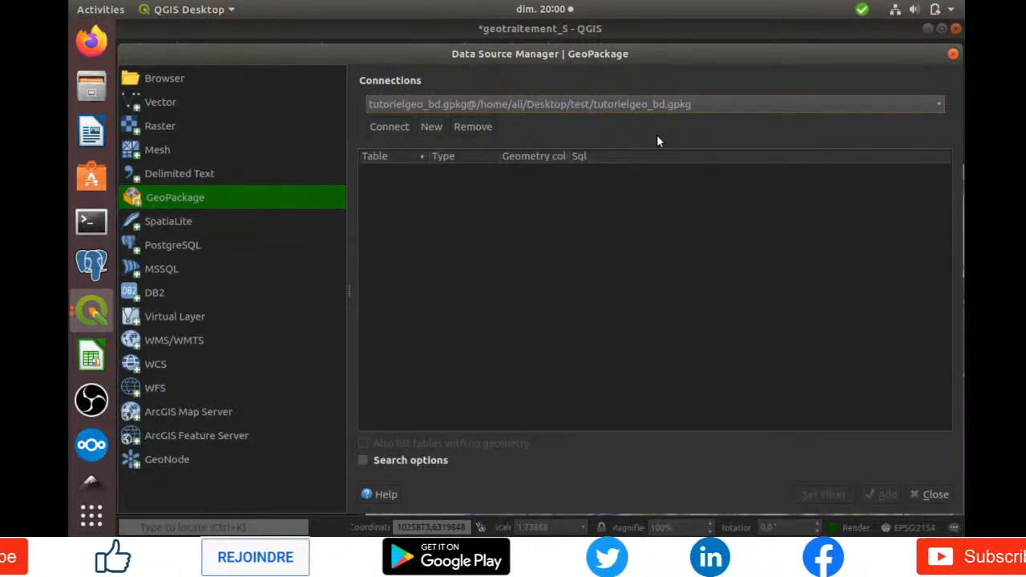
click(392, 132)
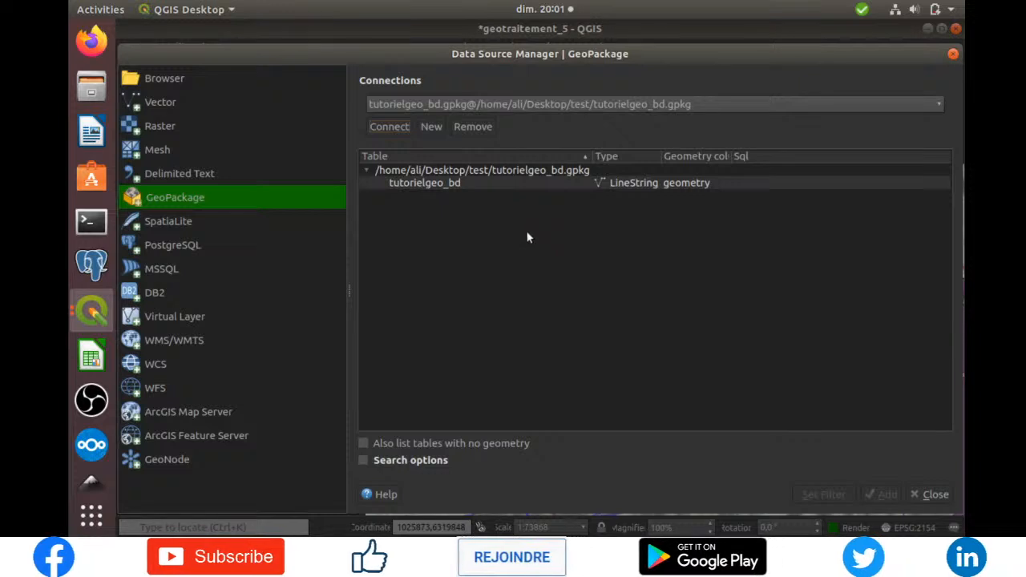
Step: Leave the Data Source Manager, open DB Manager and refresh its list of GeoPackage databases
click(507, 185)
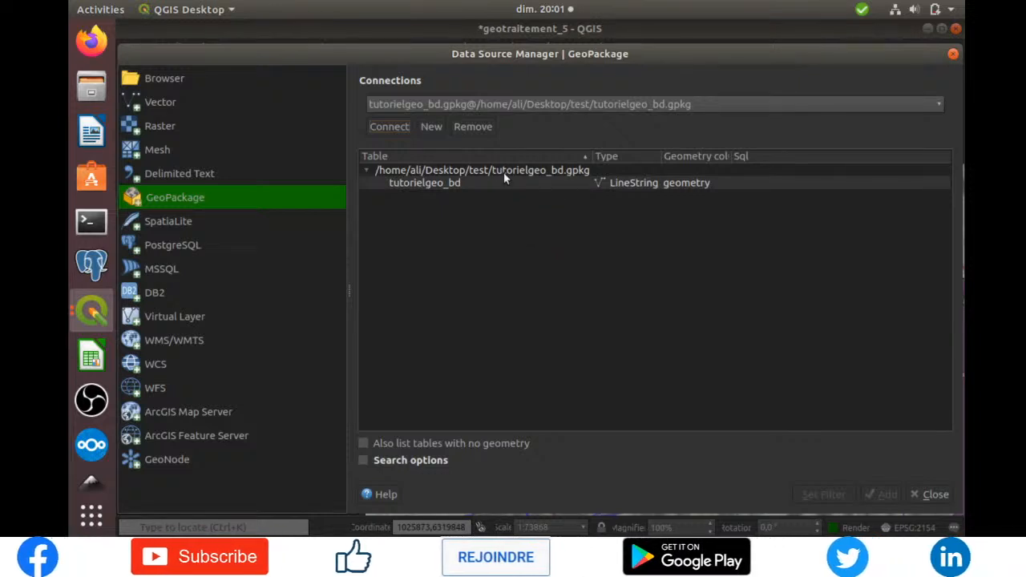
click(558, 37)
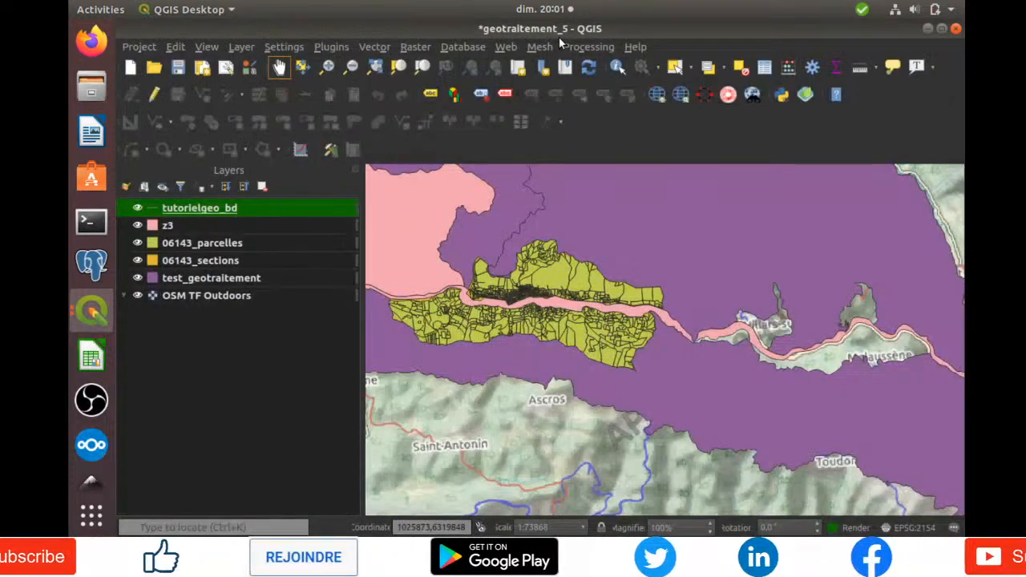
click(467, 45)
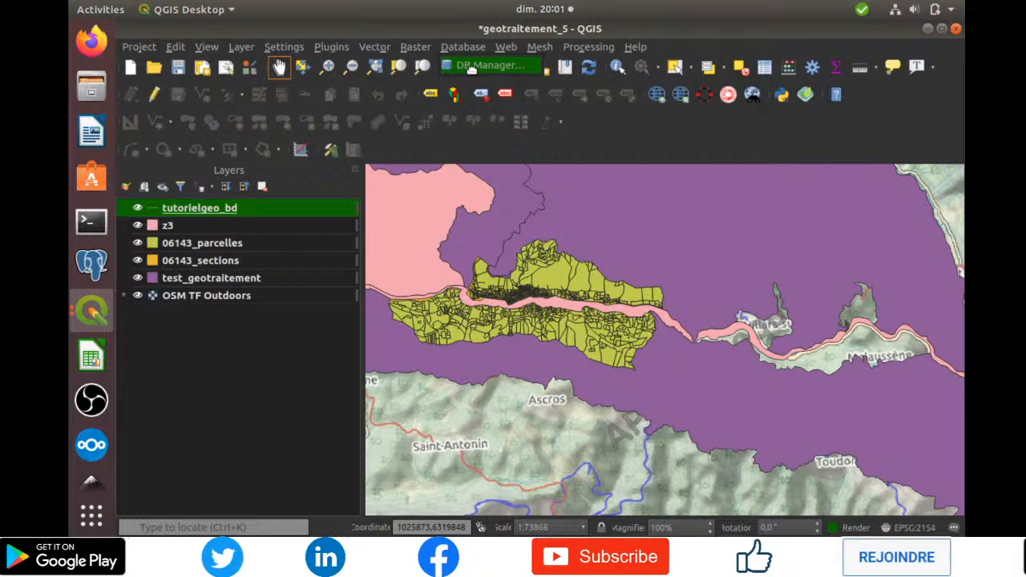
click(471, 70)
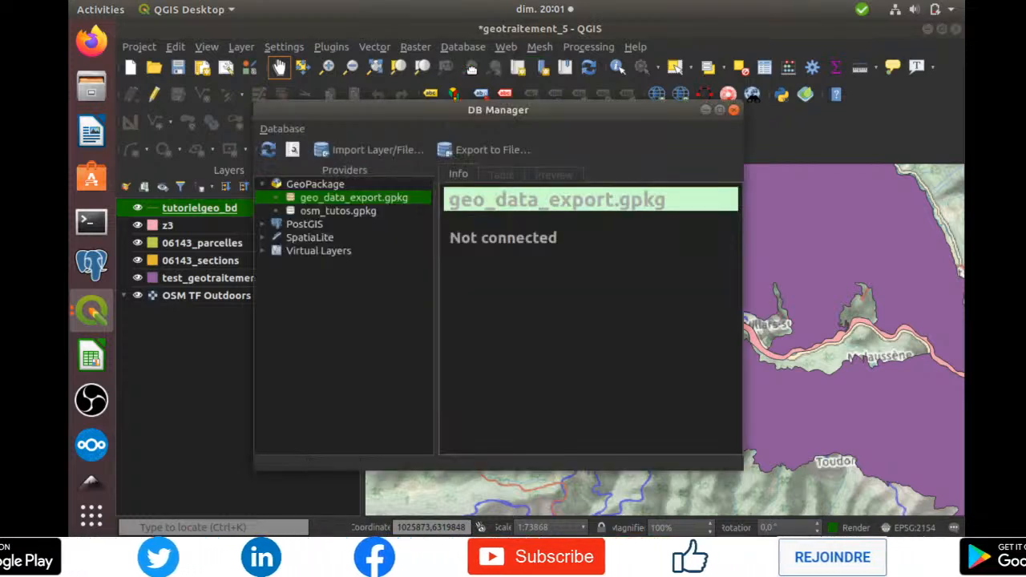
click(293, 184)
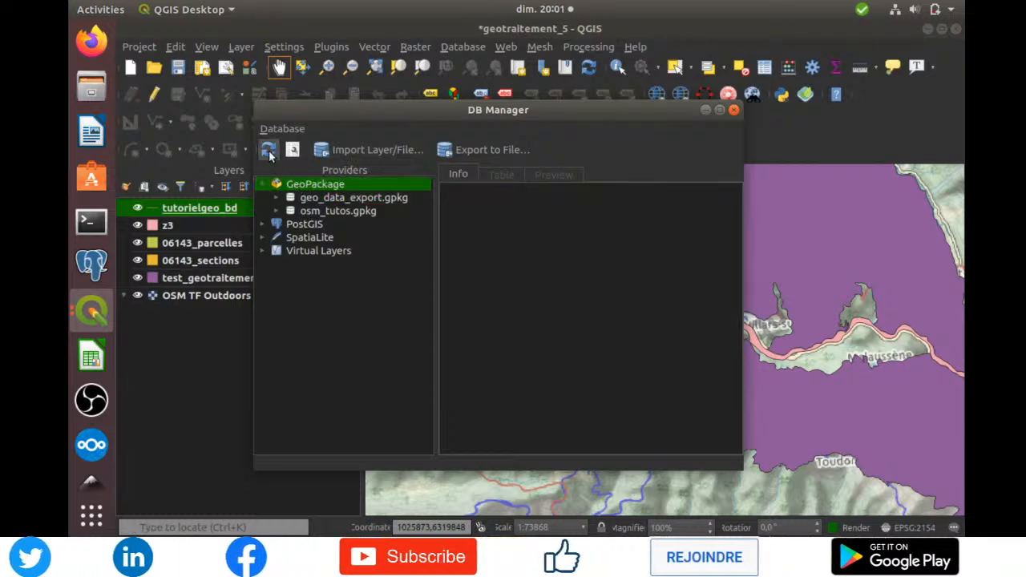
click(268, 151)
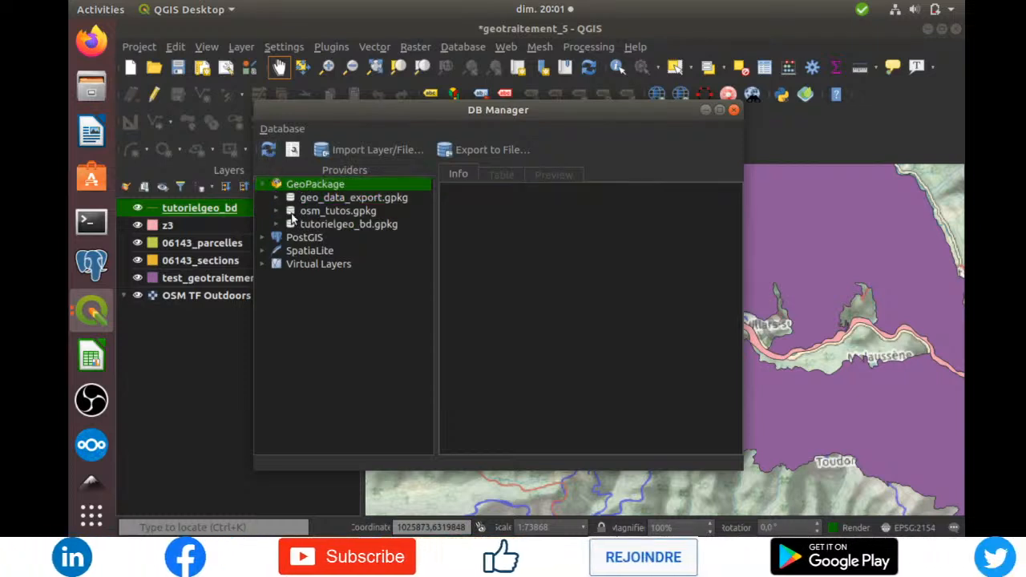
Step: Connect to the tutorielgeo_bd.gpkg database in DB Manager and show the info of its tutorielgeo_bd table
click(314, 225)
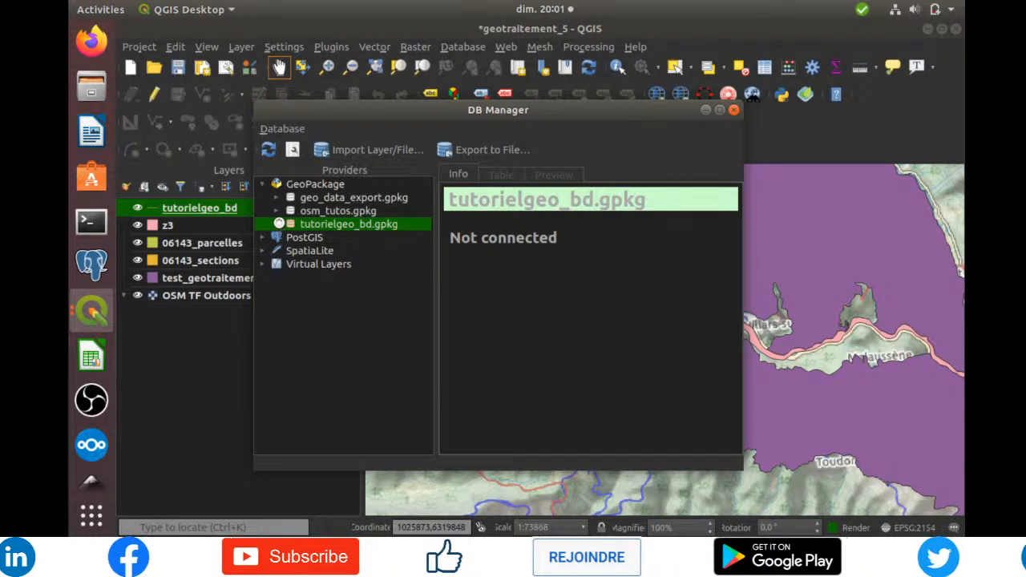
double_click(325, 229)
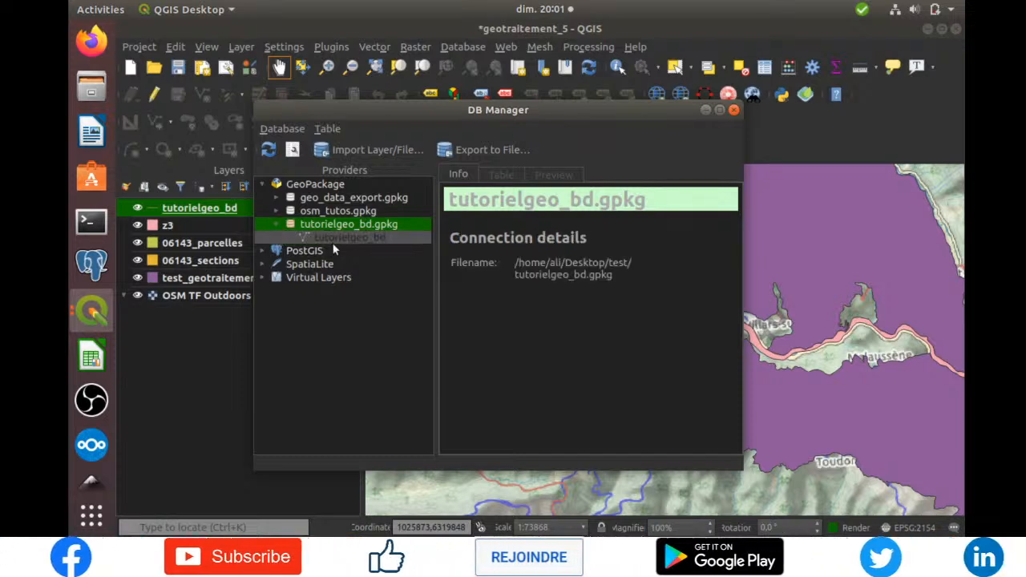
click(378, 238)
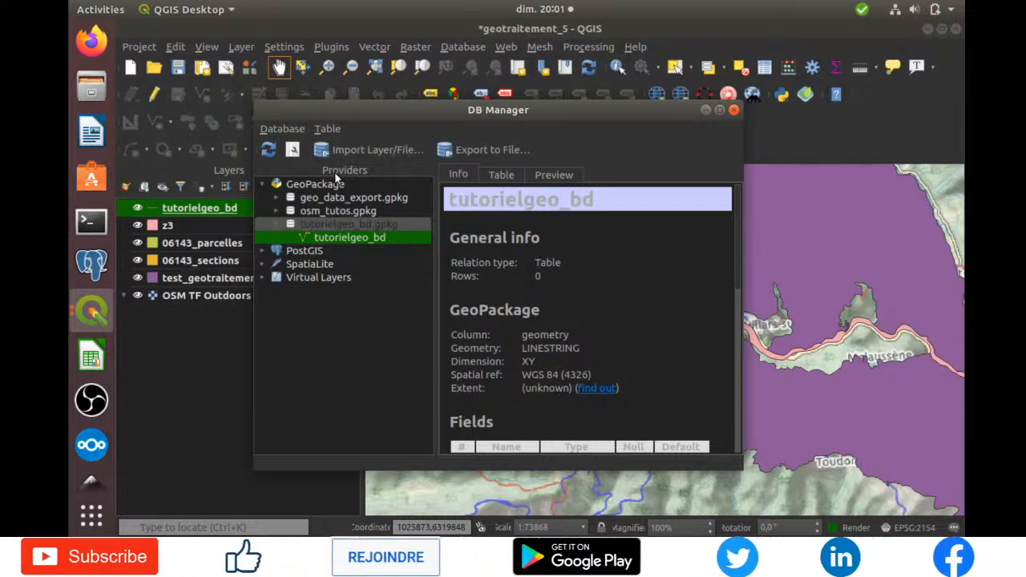
click(326, 128)
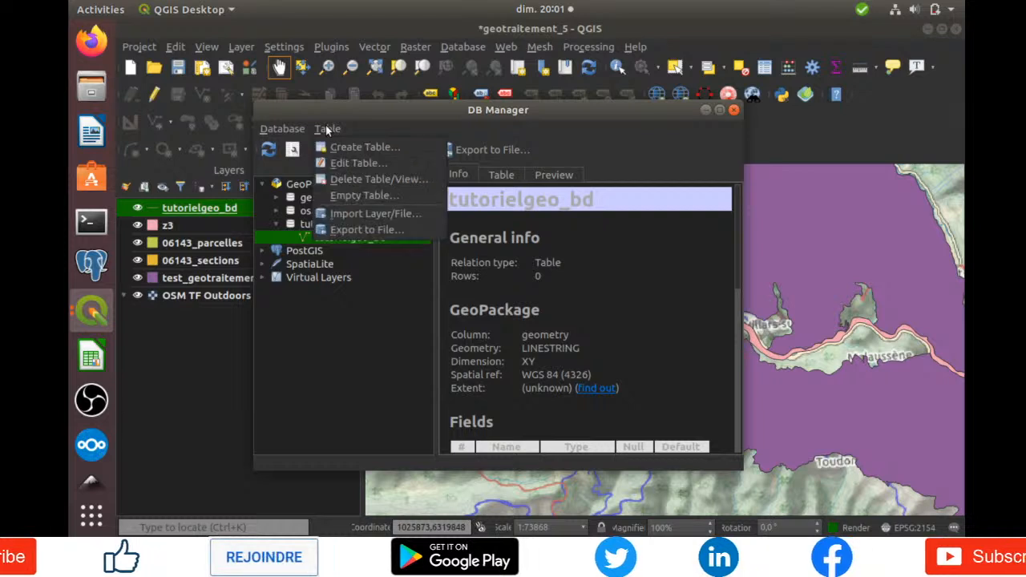
click(364, 147)
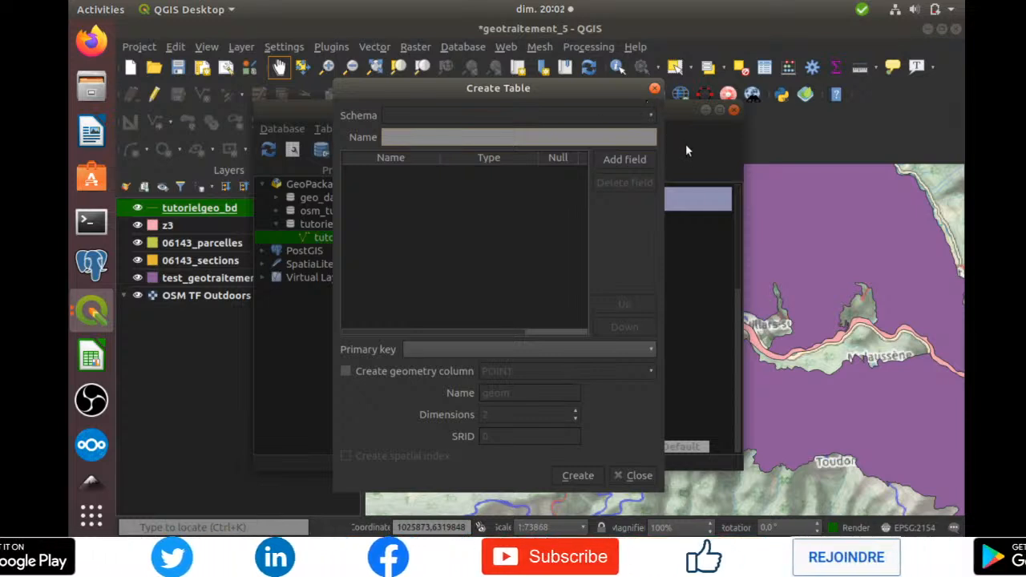
key(Escape)
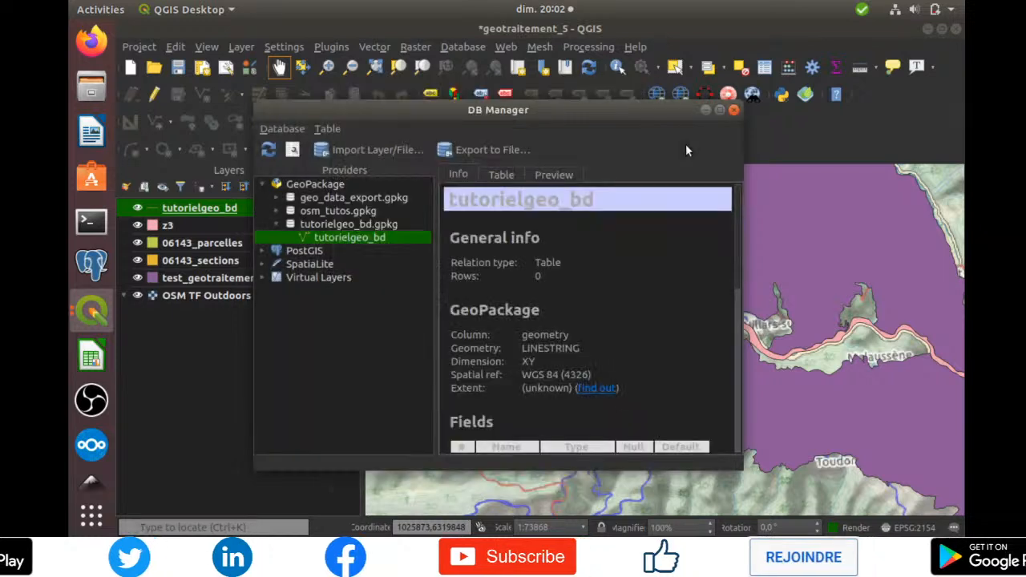
click(325, 129)
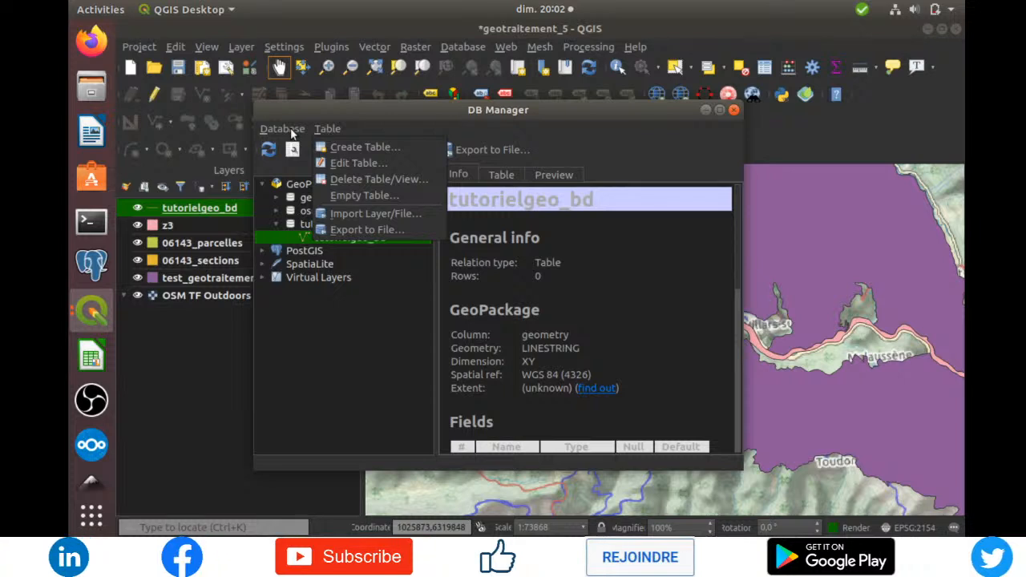
click(290, 130)
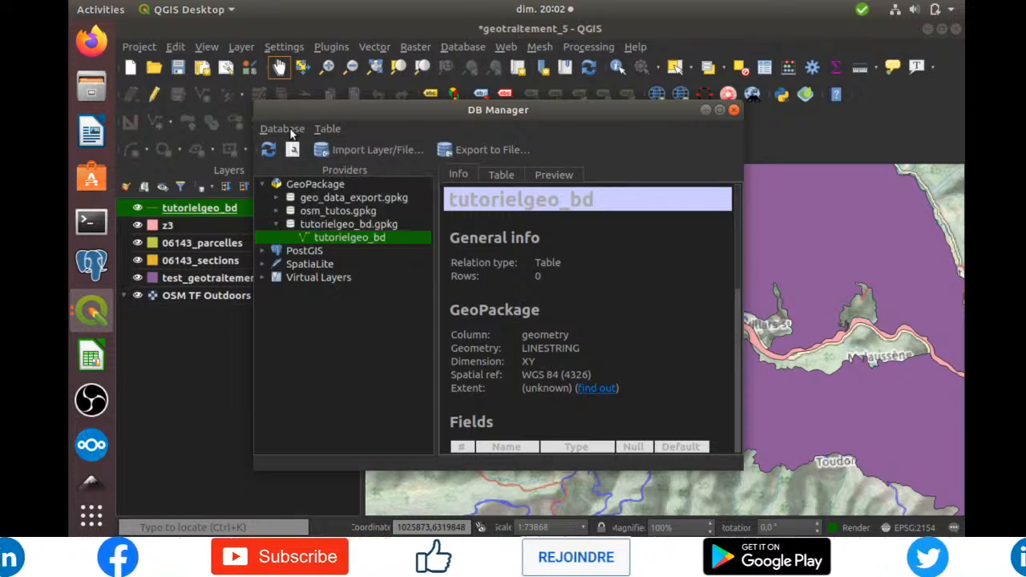
click(290, 129)
click(290, 129)
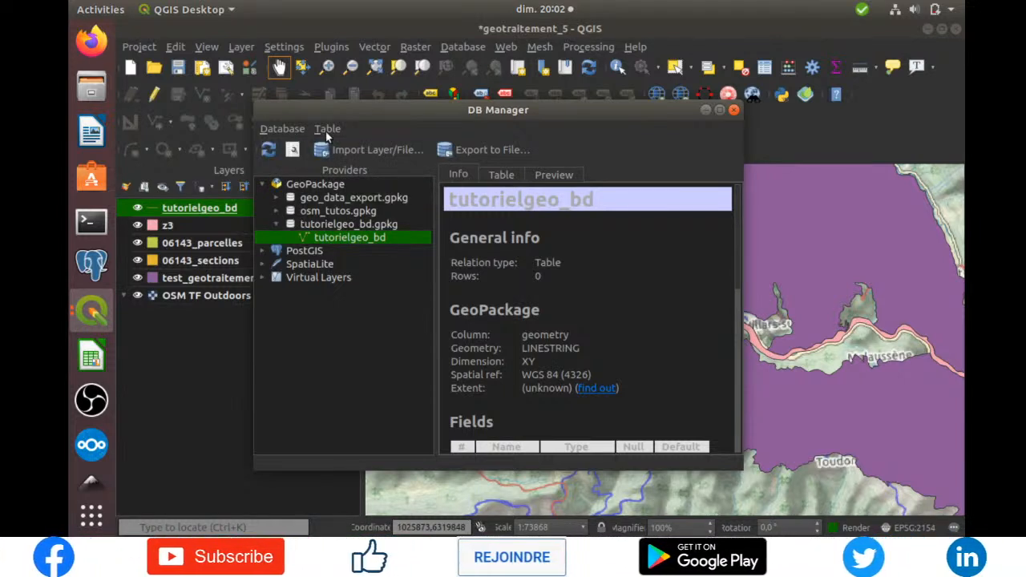
Step: Start creating a new table in tutorielgeo_bd.gpkg and name it banc_public
click(325, 130)
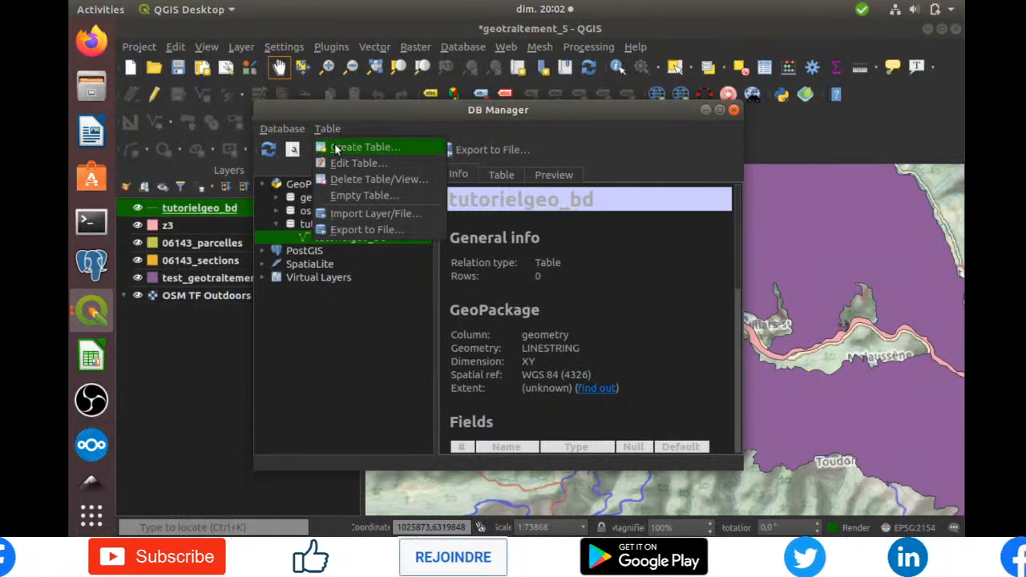
click(335, 148)
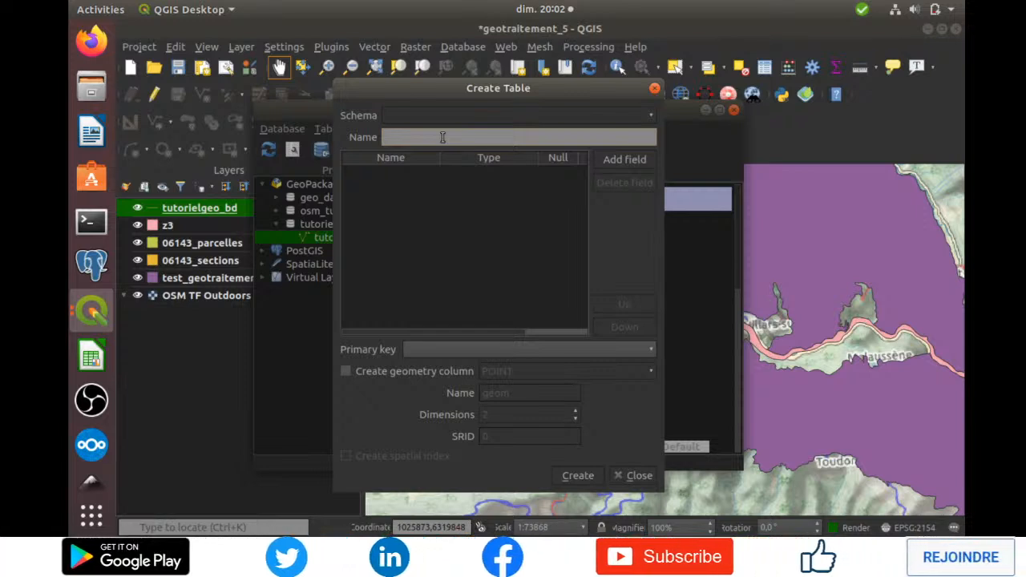
text(banc_pub)
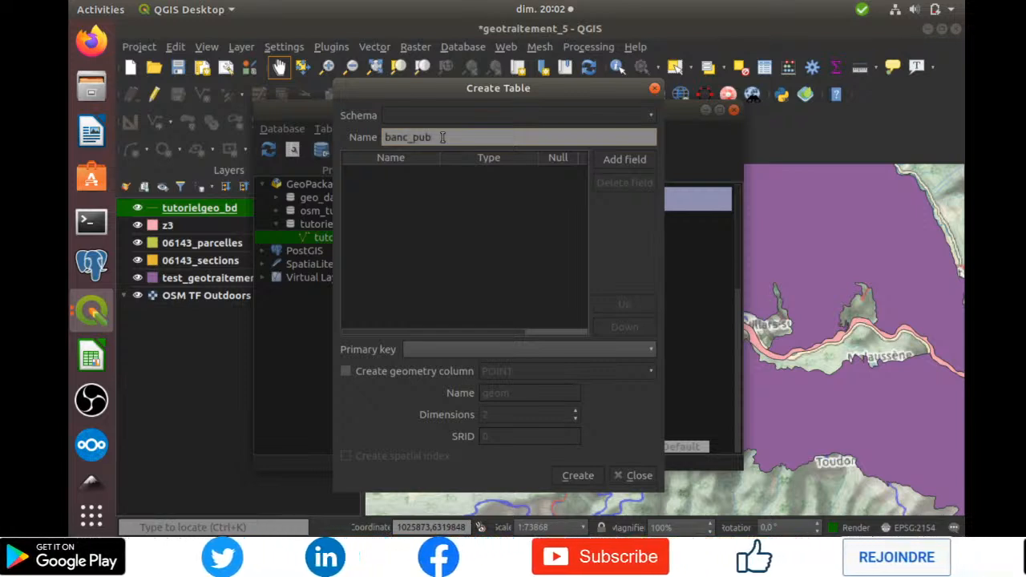
text(lic)
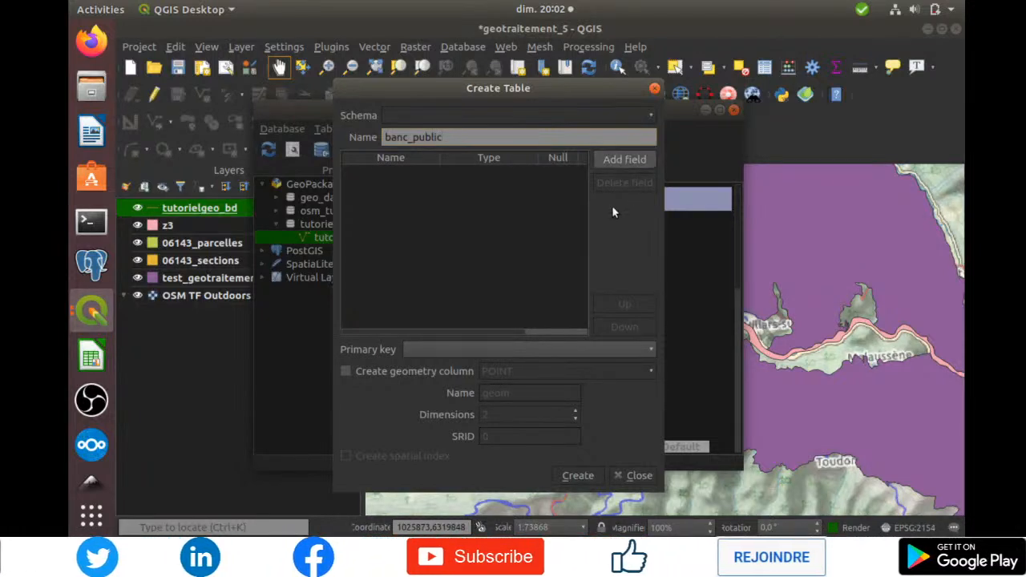
Step: Add a field named id of type INTEGER to the banc_public table, leaving null values disallowed
click(615, 160)
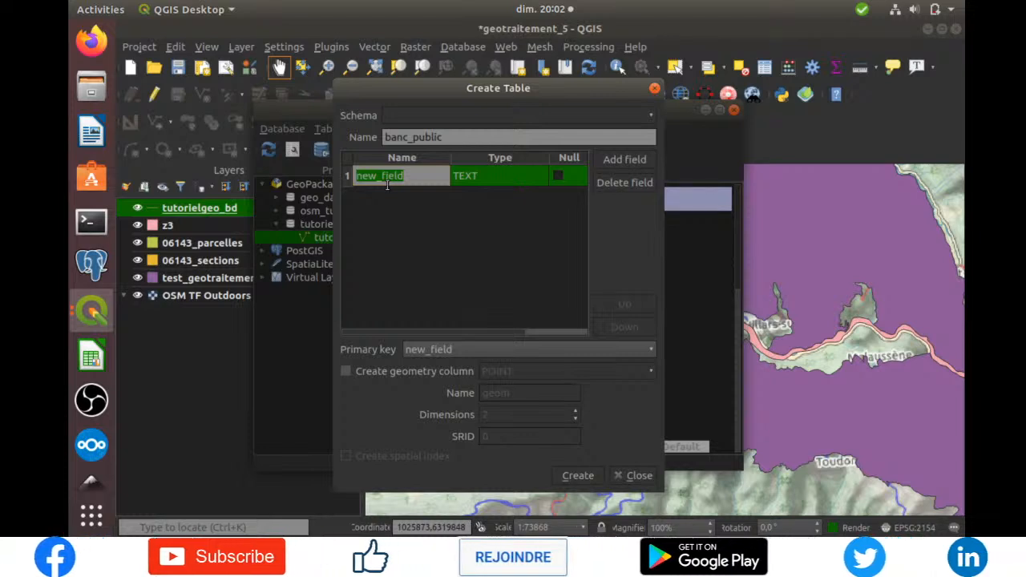
text(id)
click(515, 176)
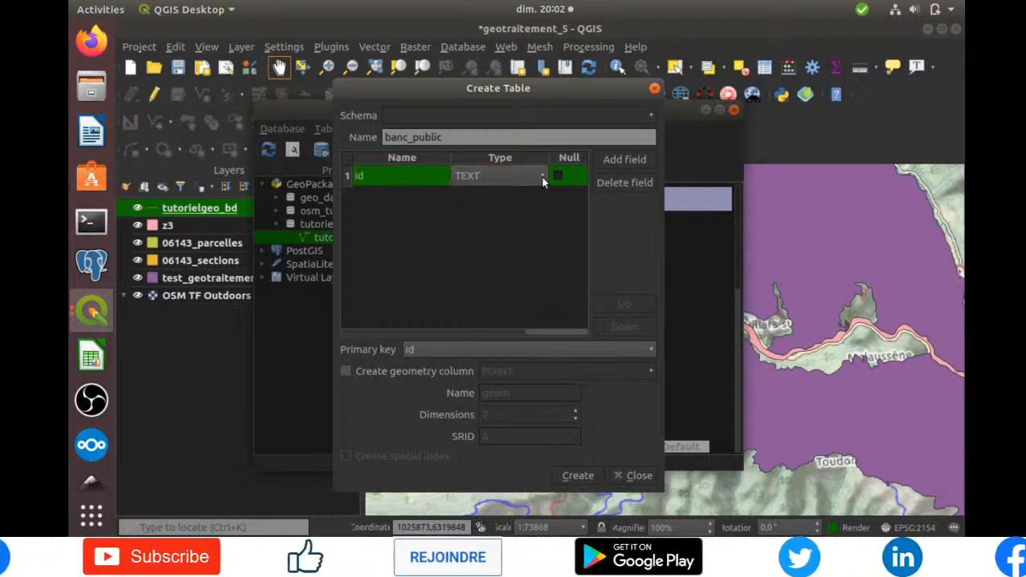
click(541, 177)
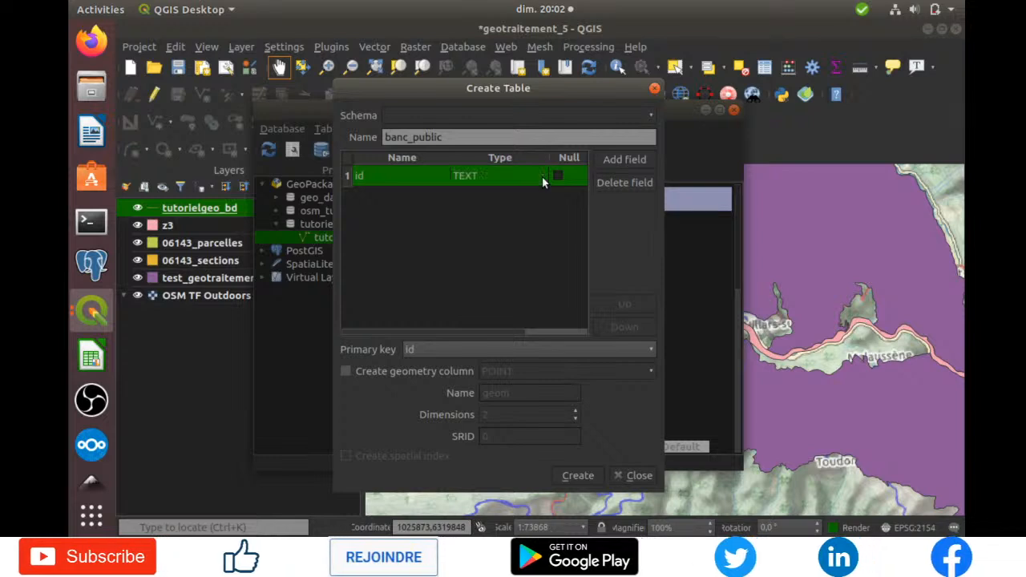
click(542, 176)
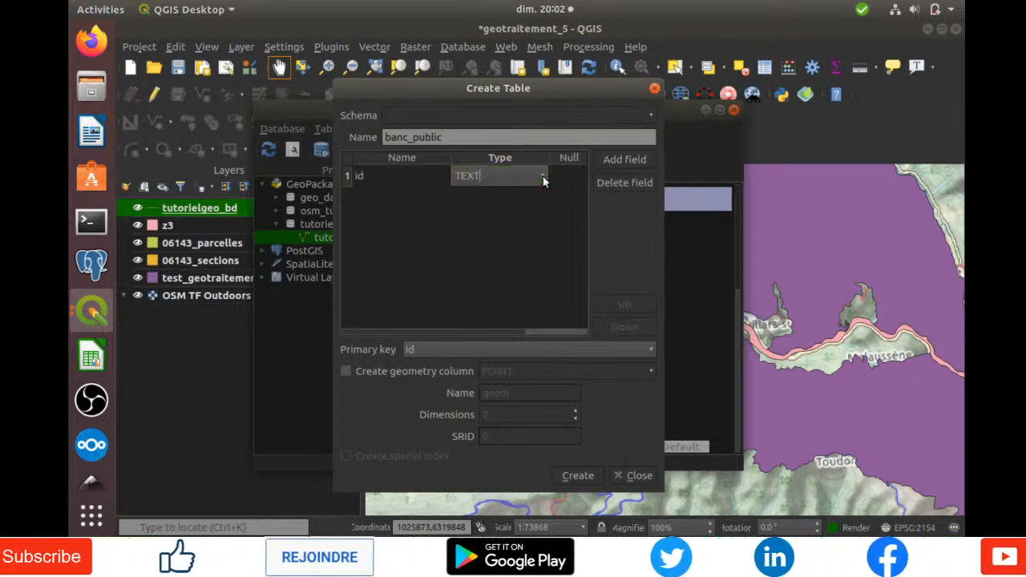
click(489, 176)
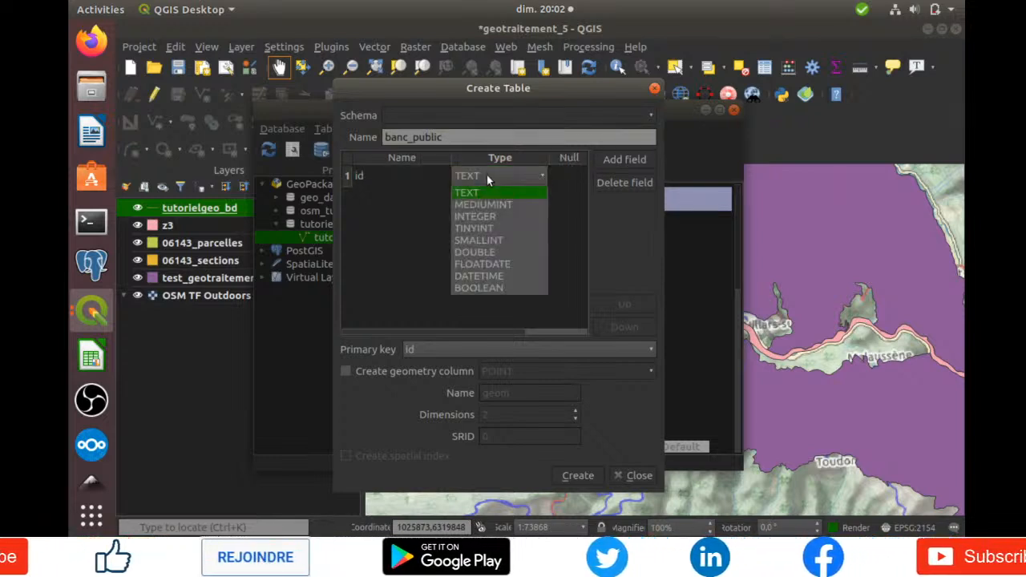
click(485, 217)
click(564, 181)
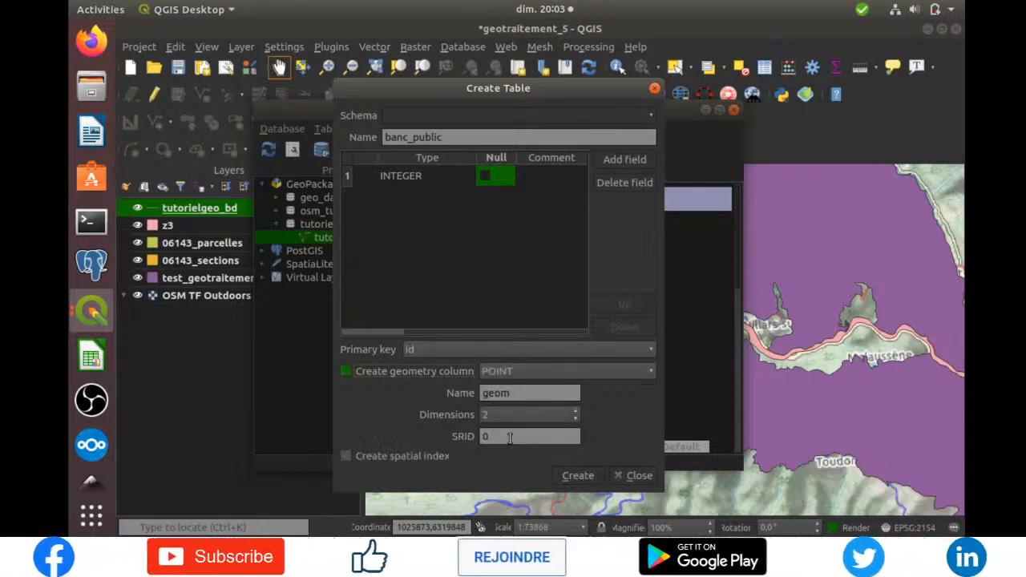
Step: Give the table a two-dimensional POINT geometry column named geom with SRID 4326
double_click(510, 438)
text(2154)
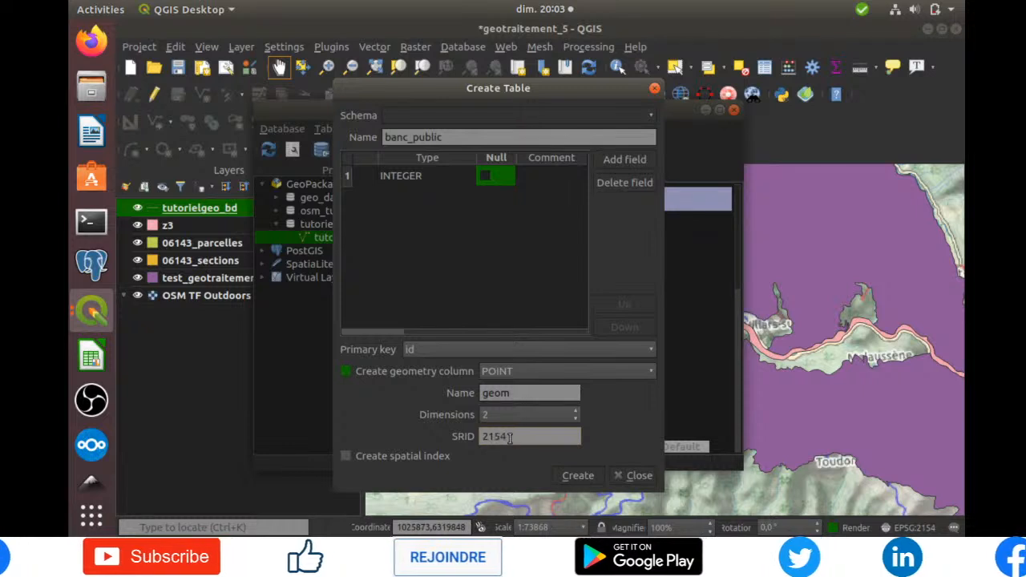
key(BackSpace)
key(BackSpace)
key(BackSpace)
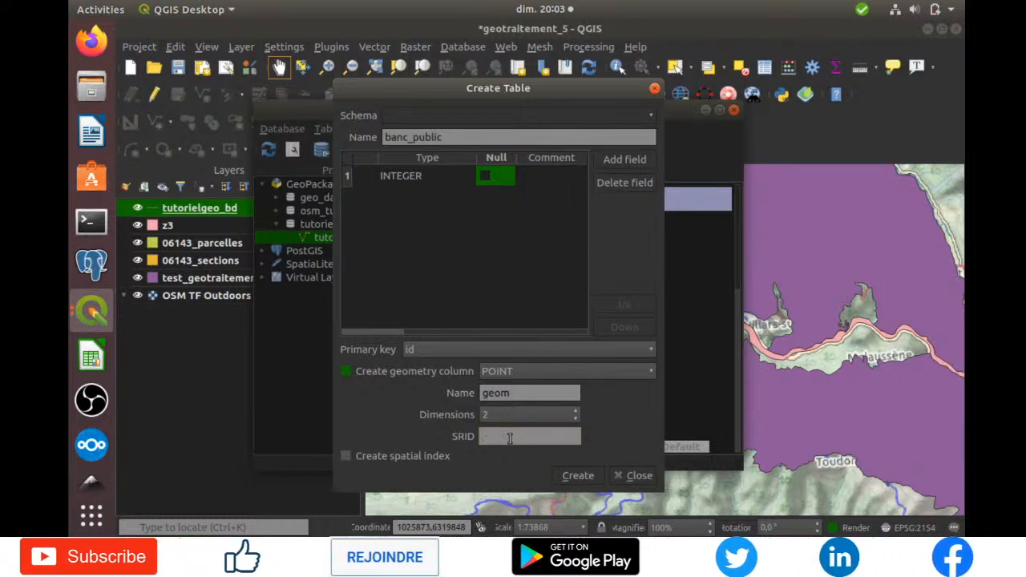
text(4326)
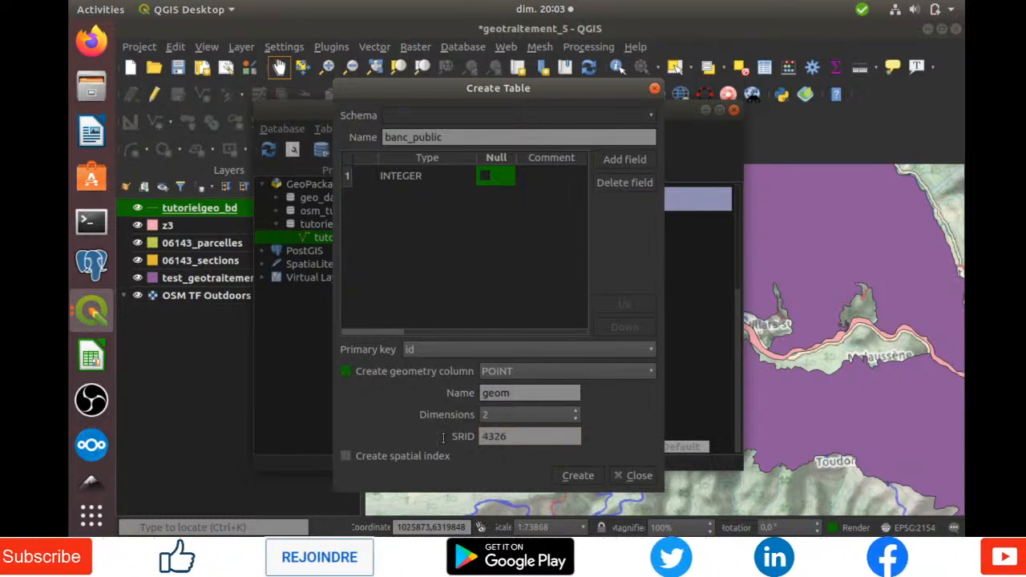
Step: Enable the spatial index, create the banc_public table and close the table creation dialog
click(420, 456)
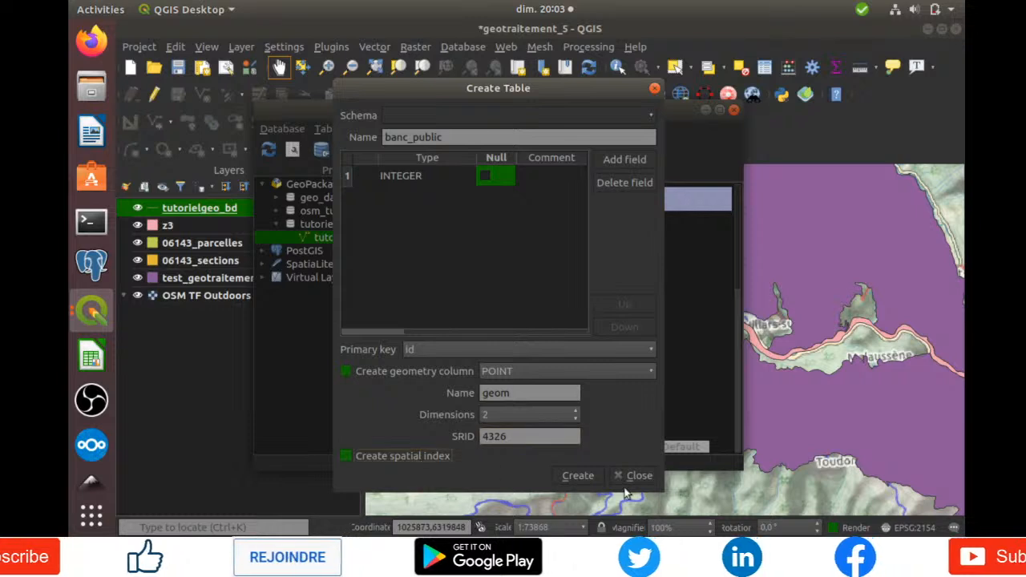
click(577, 475)
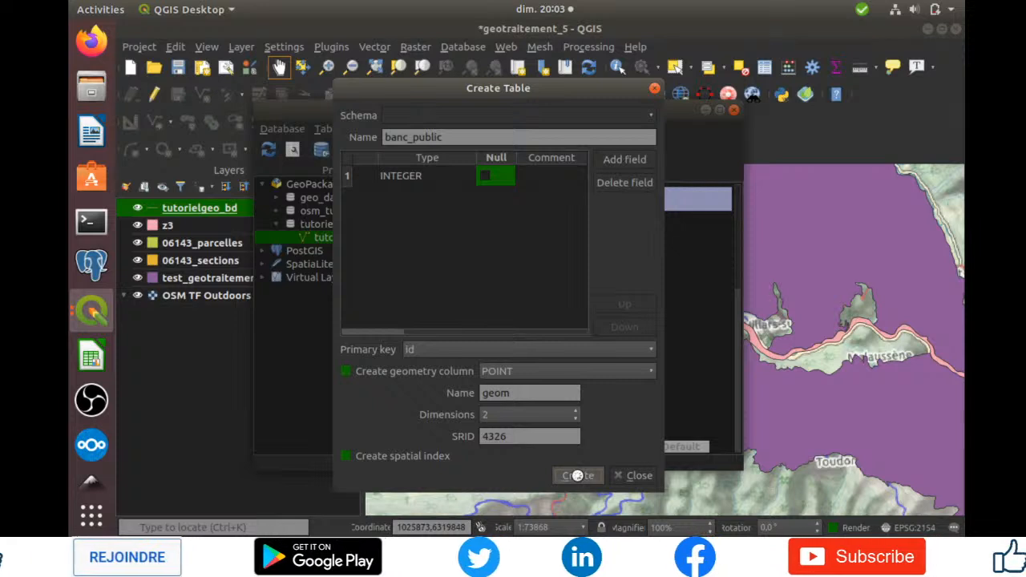
click(627, 476)
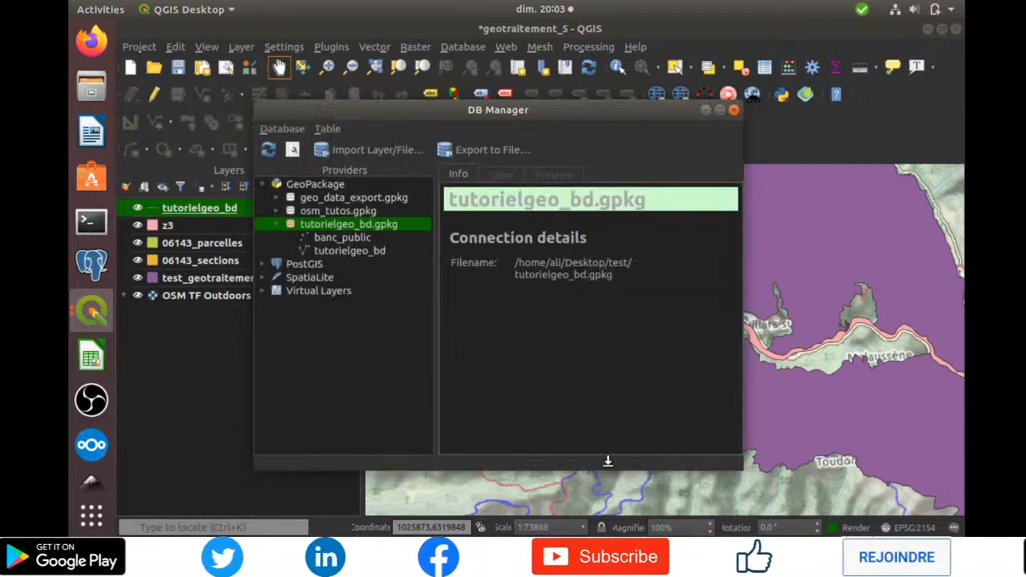
Step: Add the banc_public table to the map canvas as a layer and close DB Manager
click(361, 238)
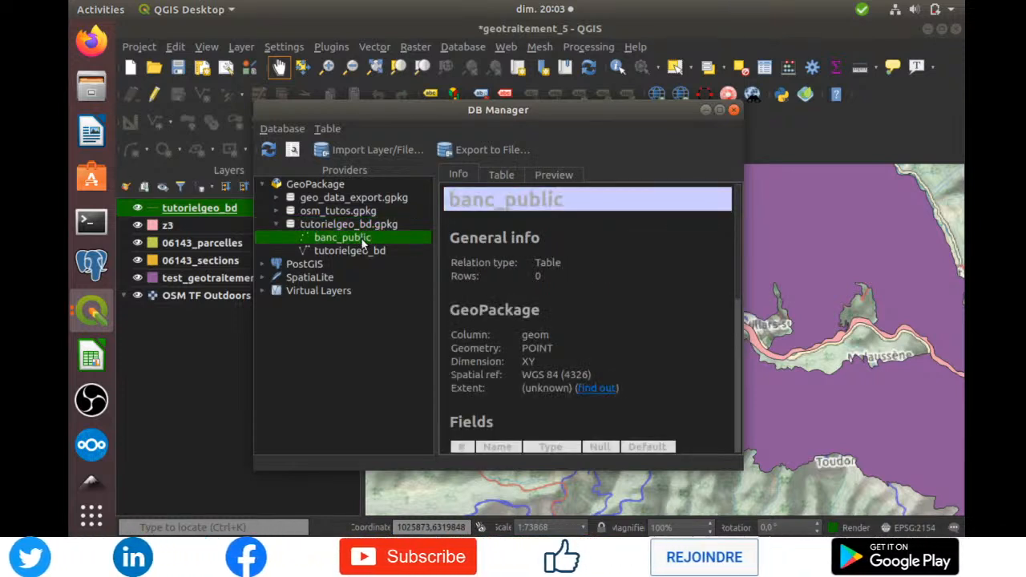
right_click(365, 240)
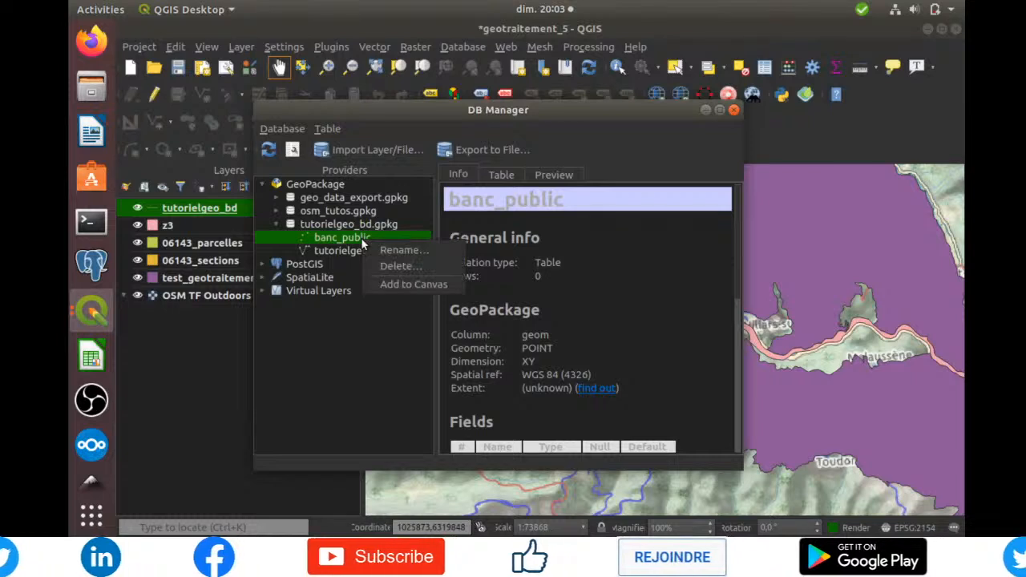
click(406, 284)
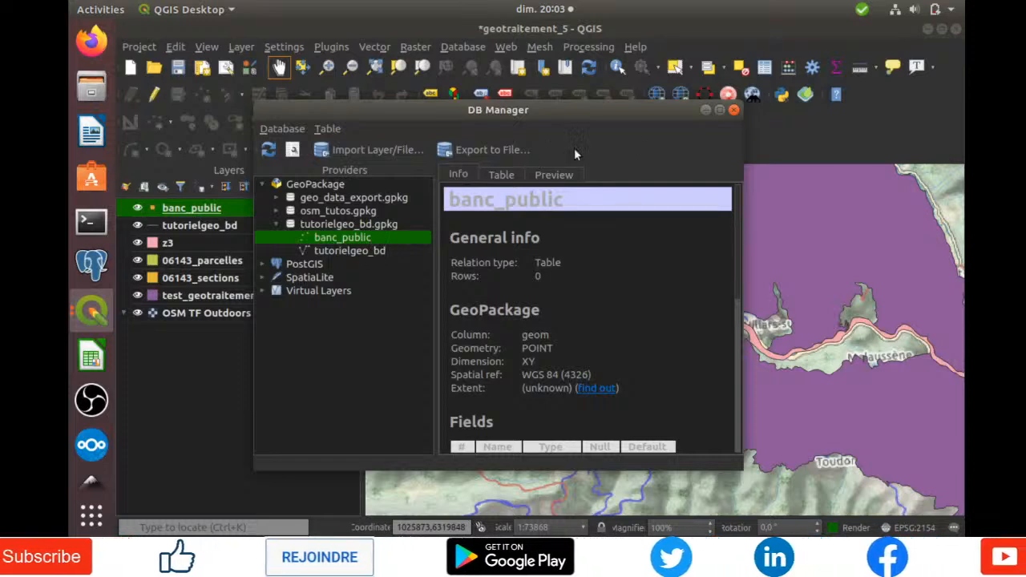
click(734, 112)
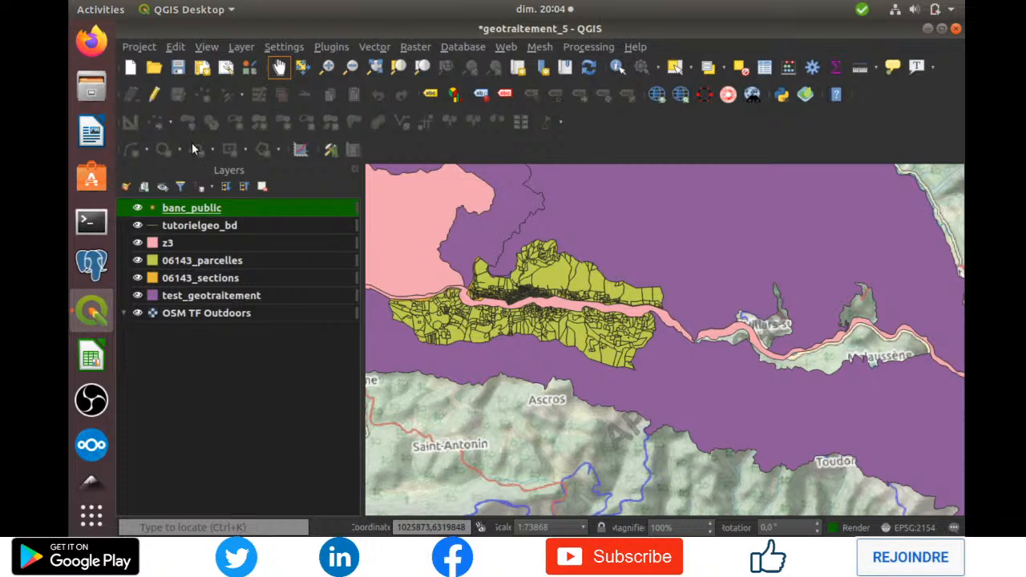
Step: Digitize four points with autogenerated ids near Ascros in the banc_public layer and save the layer edits
click(154, 94)
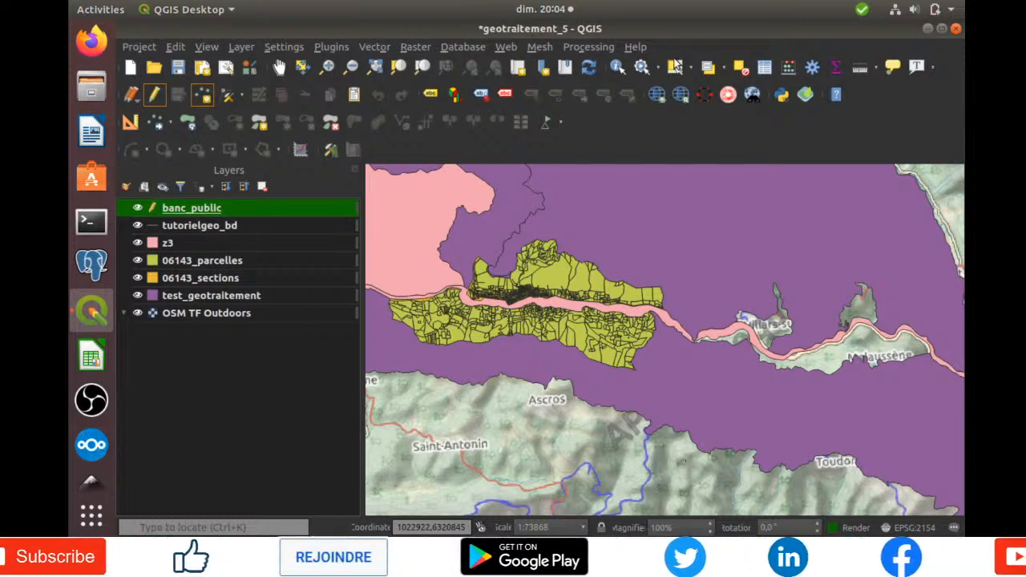
click(688, 181)
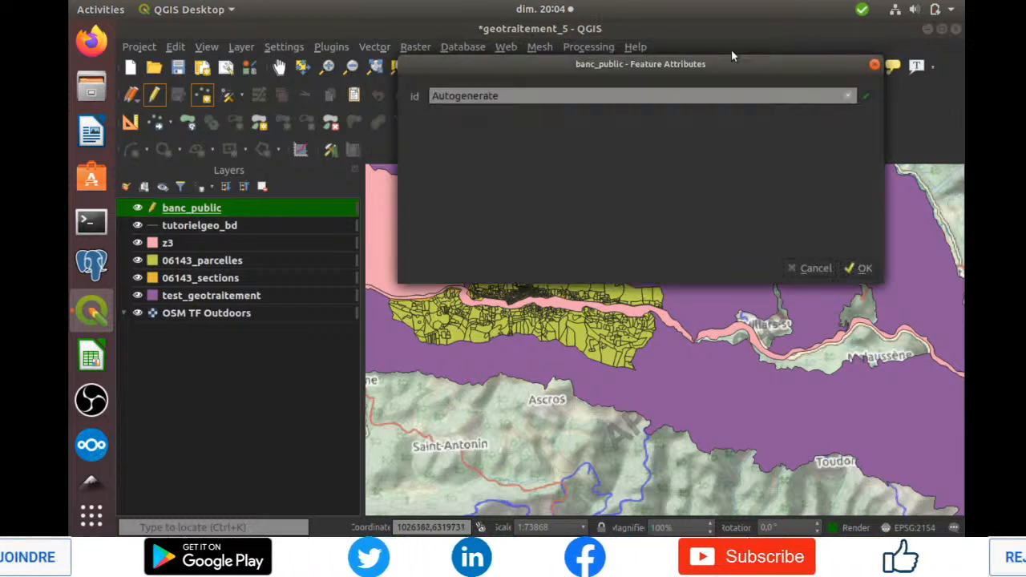
click(859, 269)
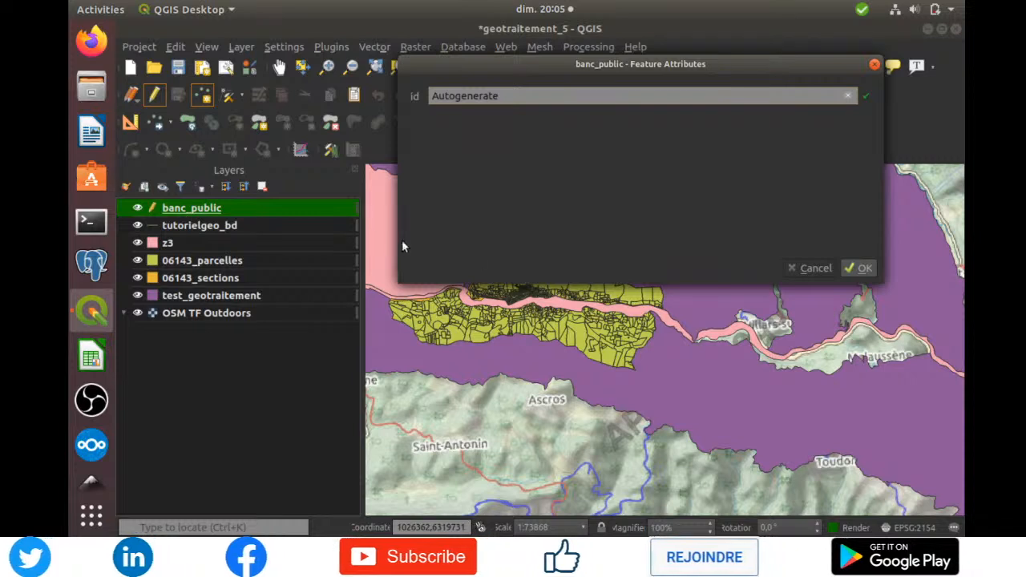
click(867, 272)
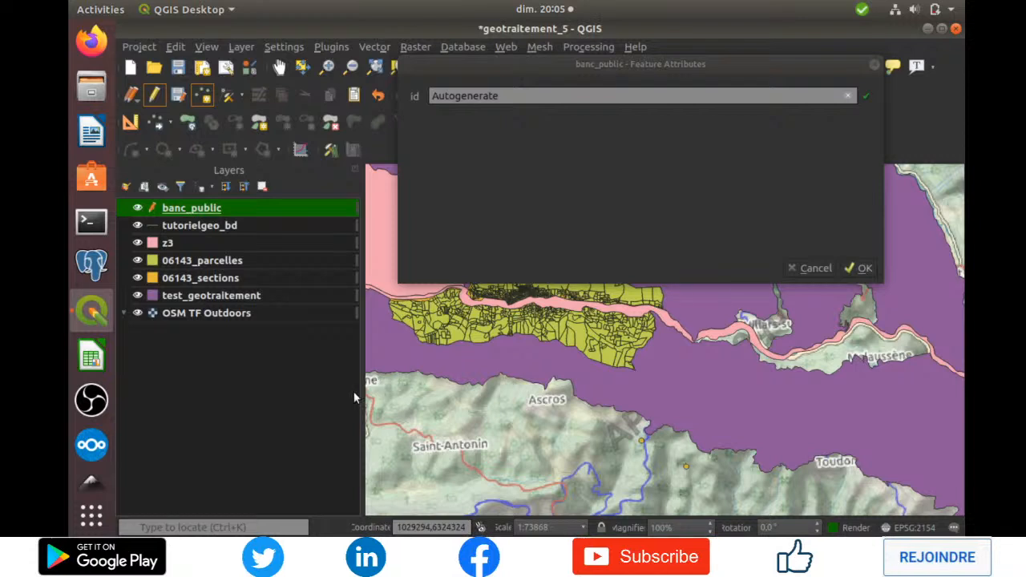
click(877, 280)
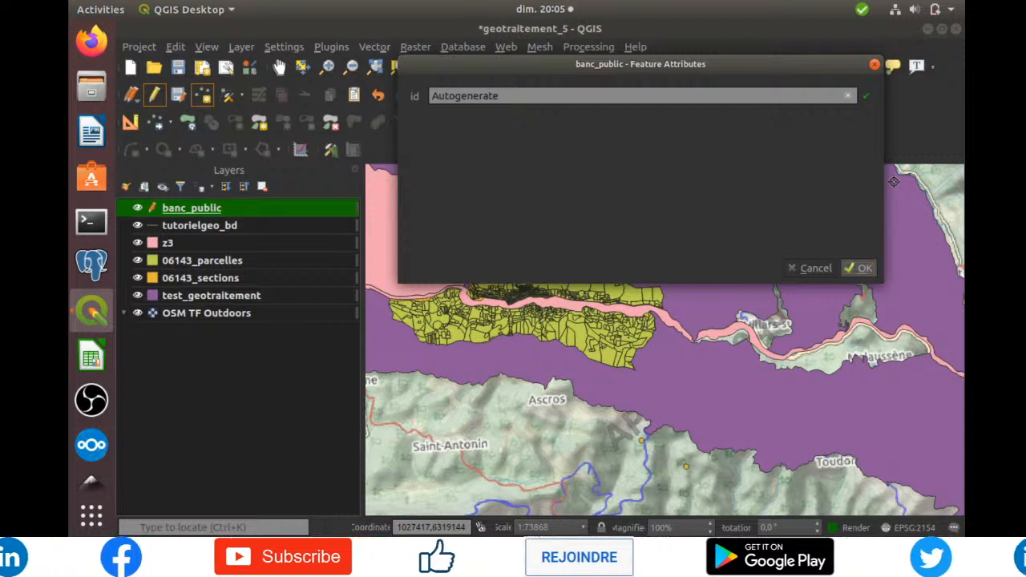
key(Return)
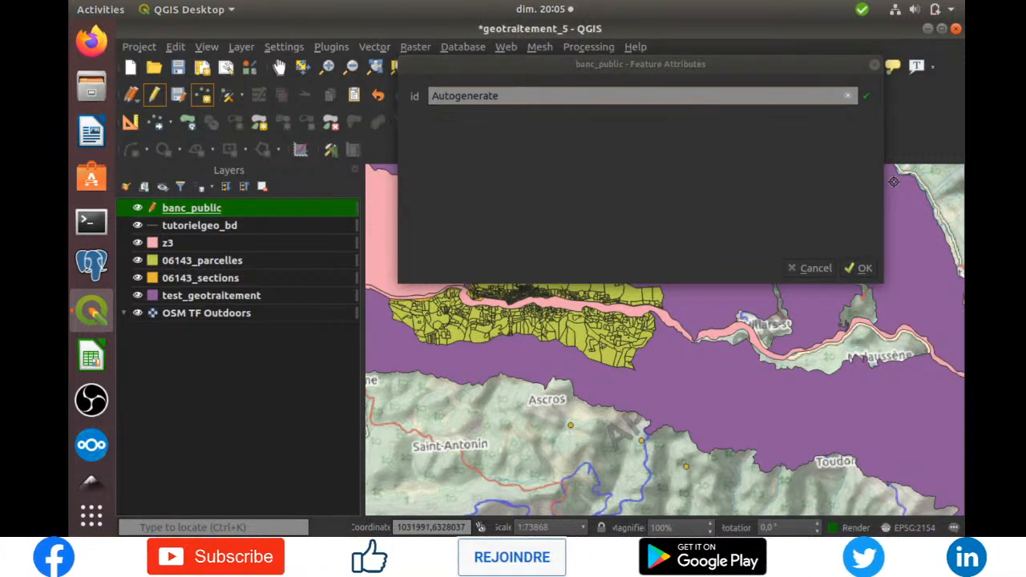
click(865, 266)
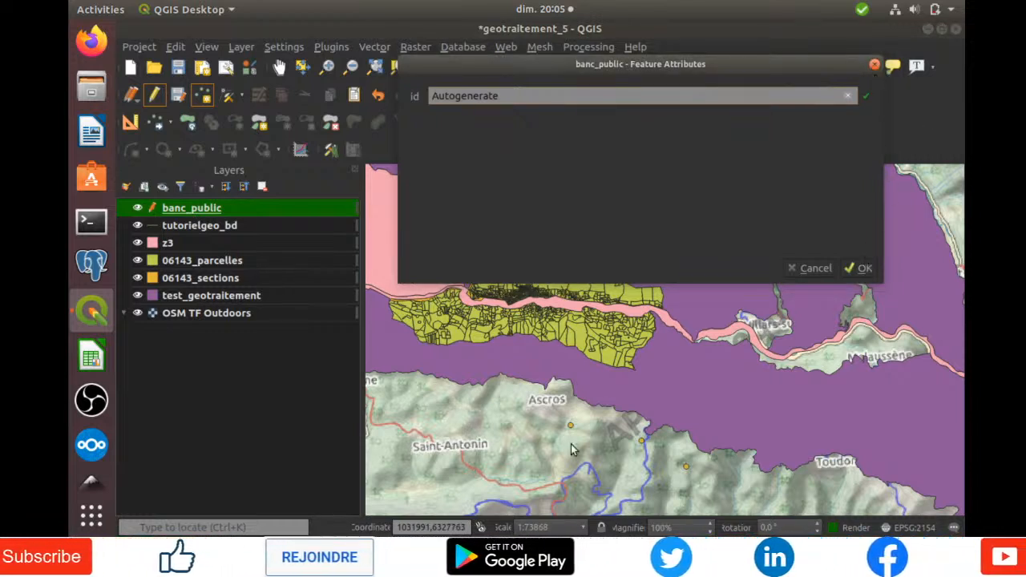
click(529, 435)
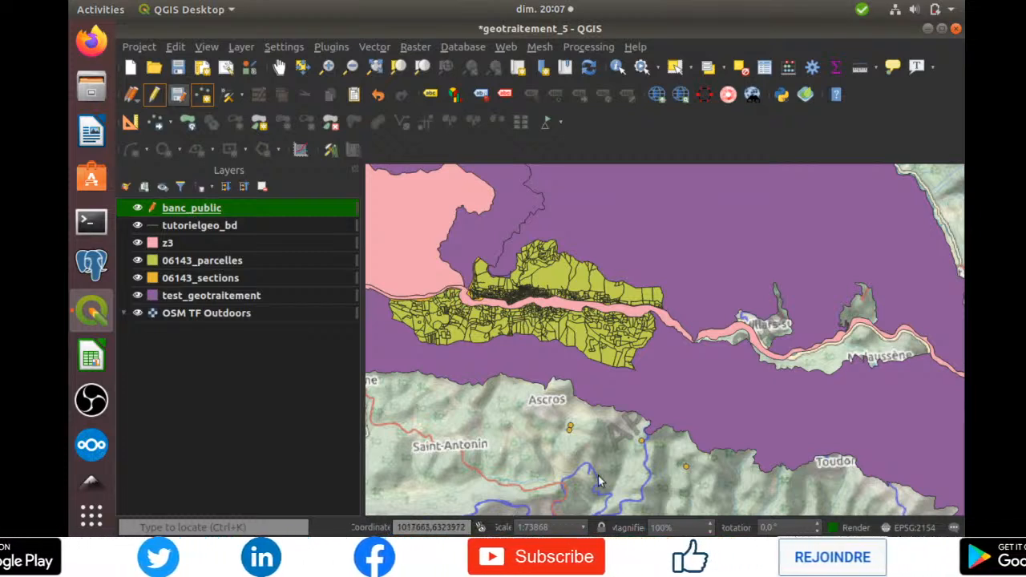
click(178, 96)
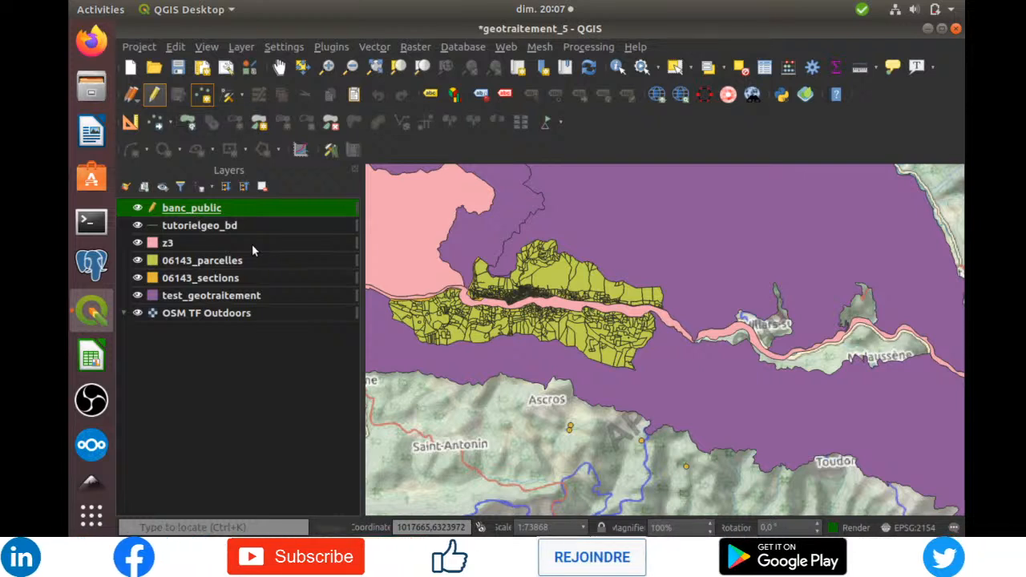
Step: Open DB Manager and set up a vector layer import of 06143_sections into the tutorielgeo_bd.gpkg database
click(468, 45)
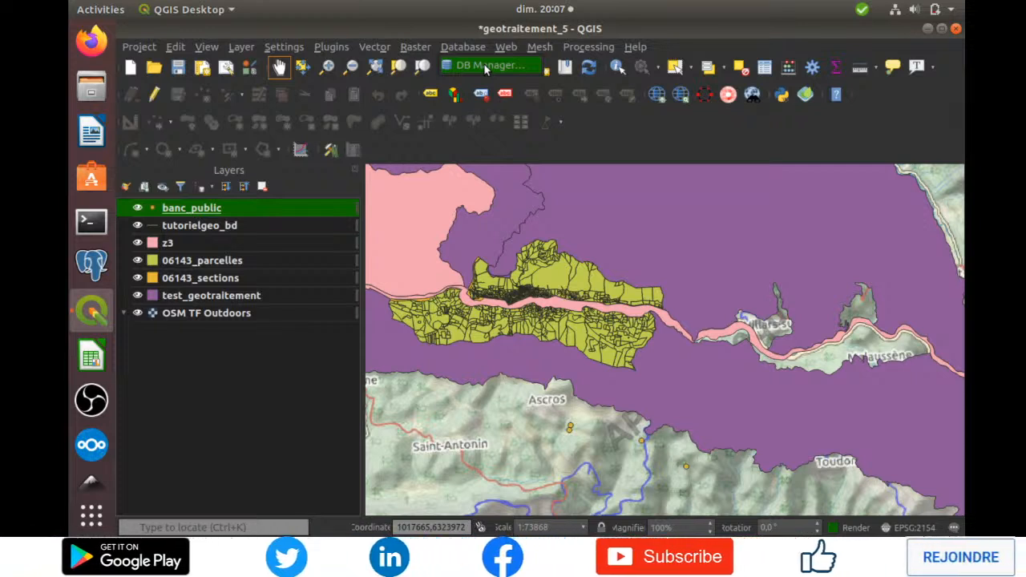
click(484, 64)
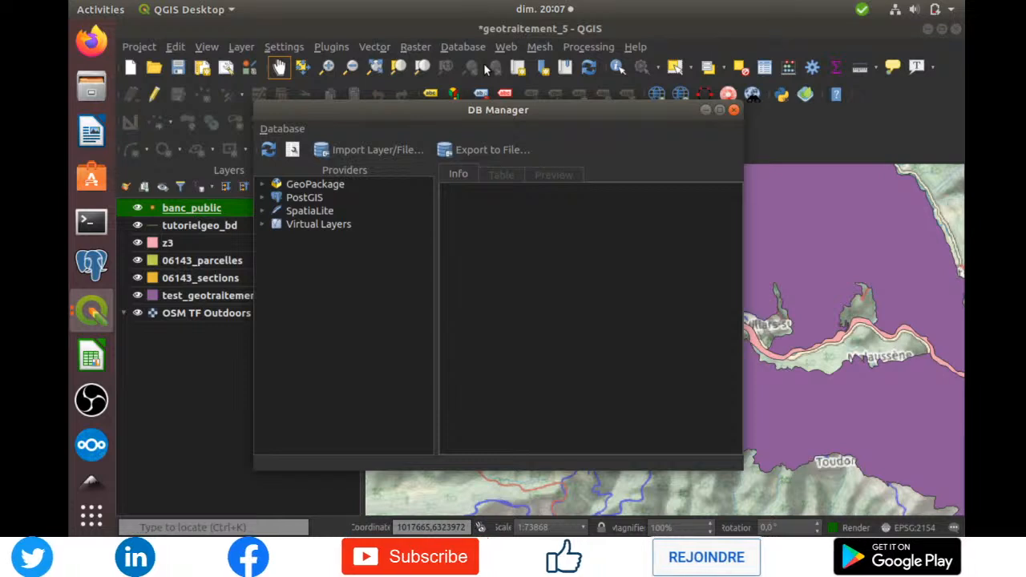
click(269, 186)
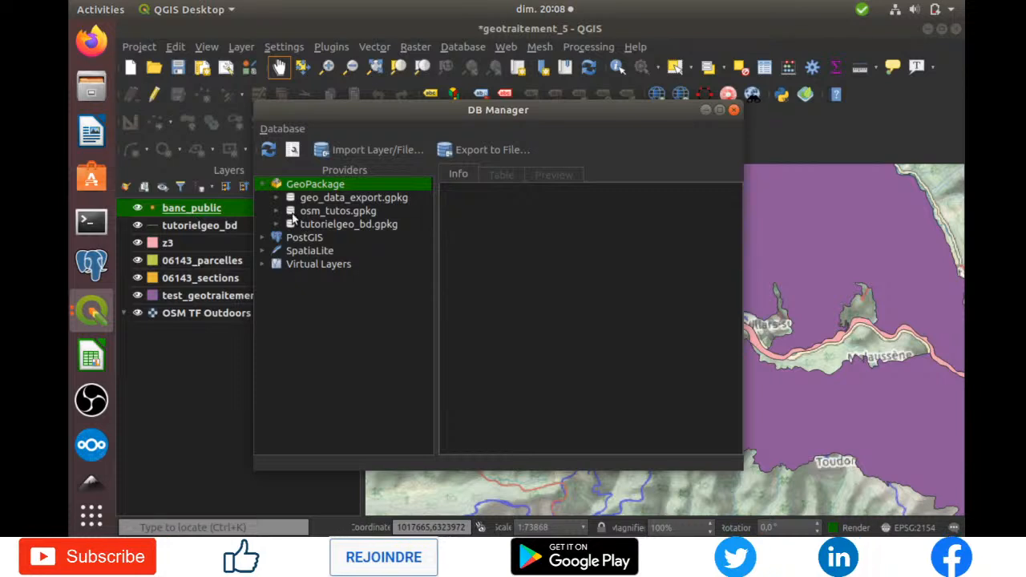
click(277, 224)
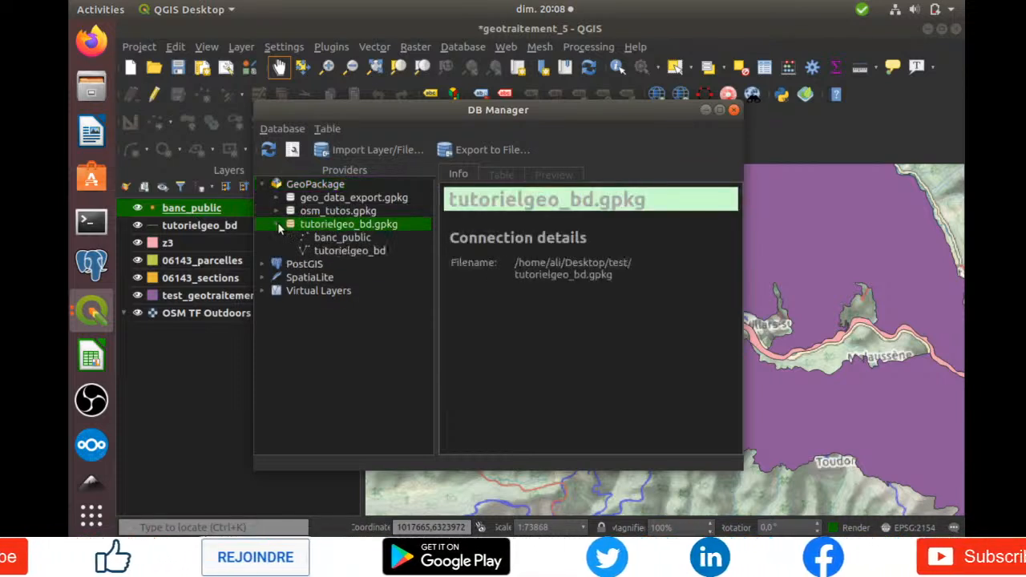
click(360, 150)
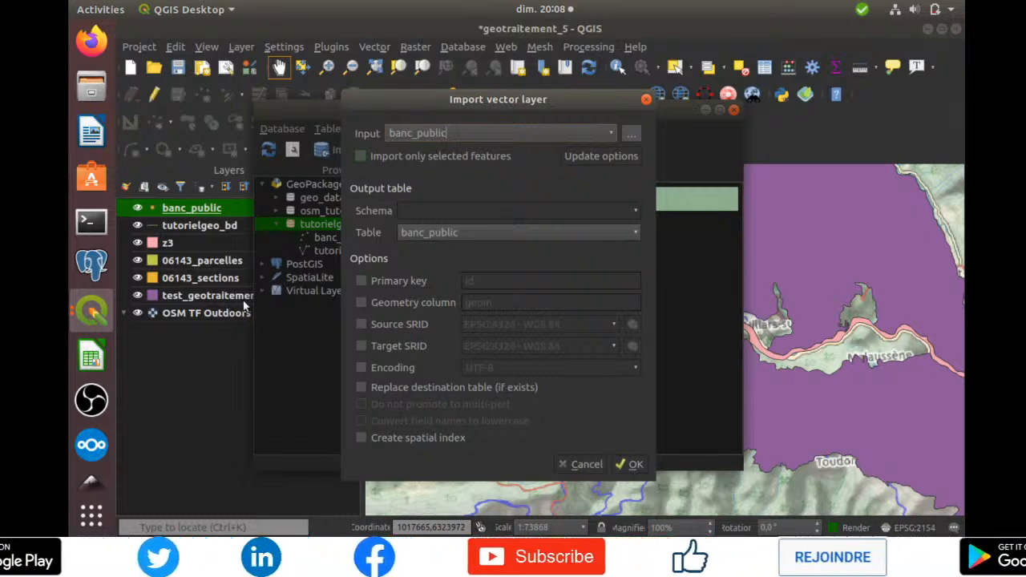
click(609, 132)
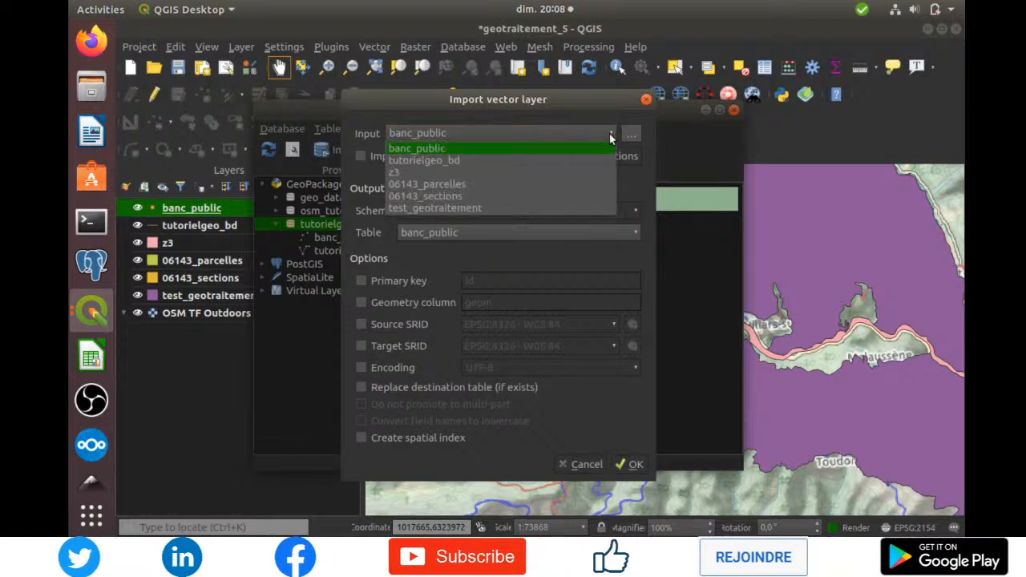
click(464, 197)
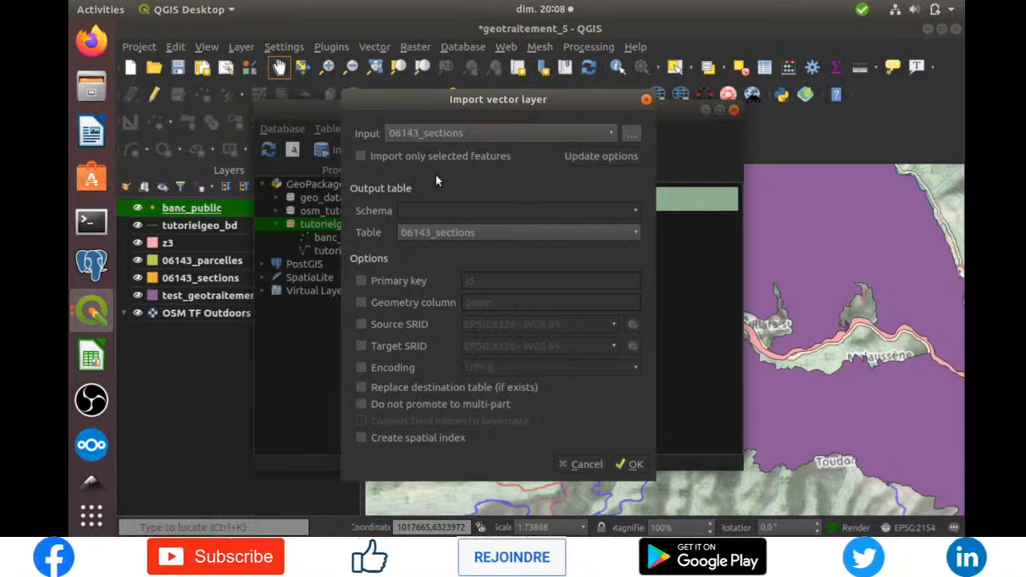
Step: Import the layer with primary key id, geometry column geom and a spatial index
click(401, 273)
click(404, 303)
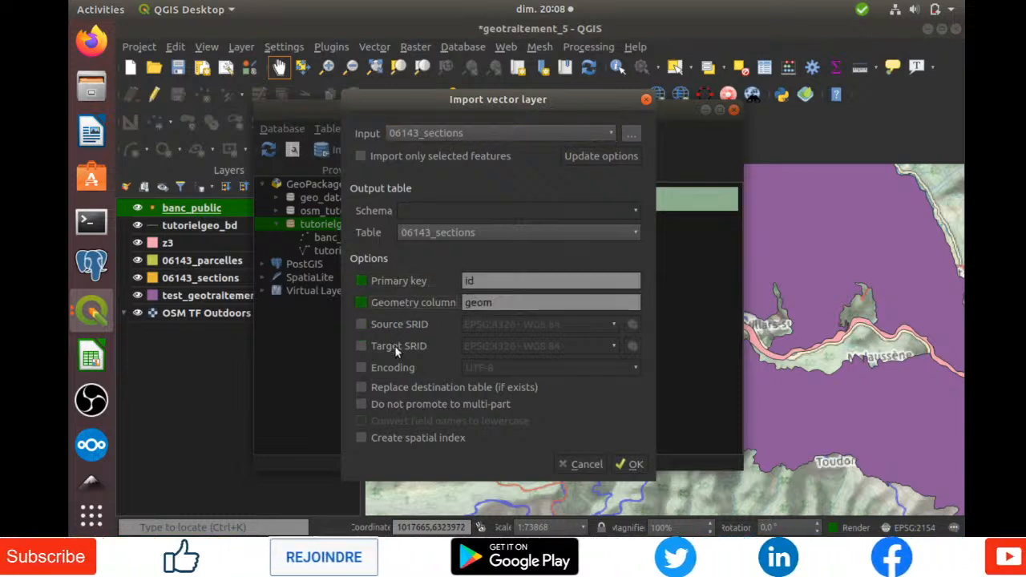
click(395, 346)
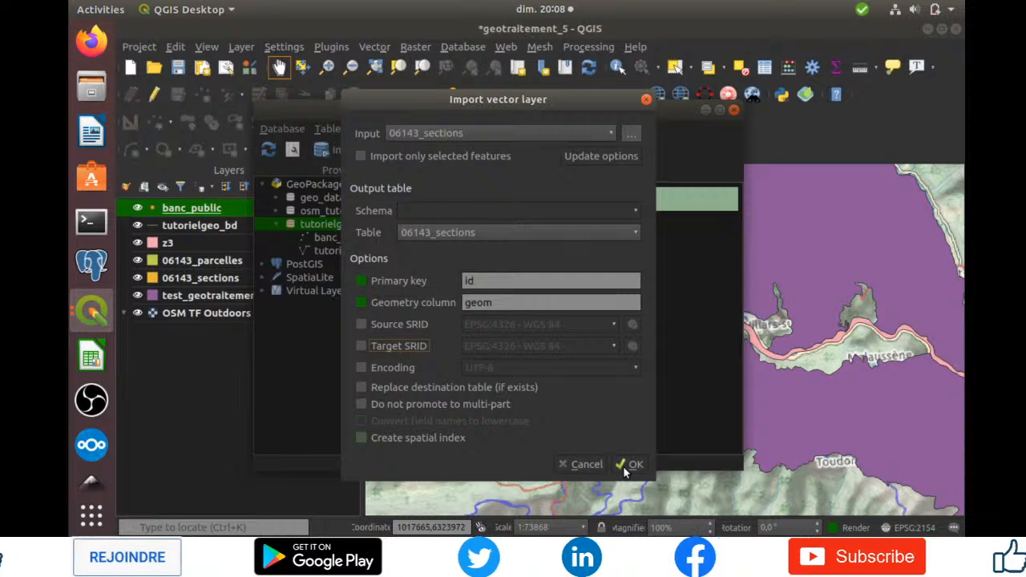
click(361, 438)
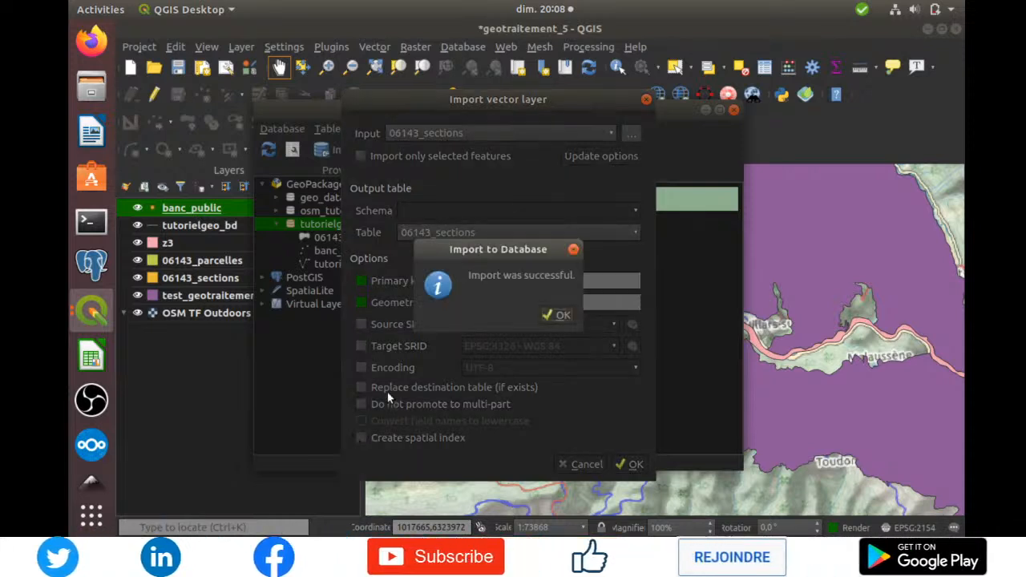
click(559, 317)
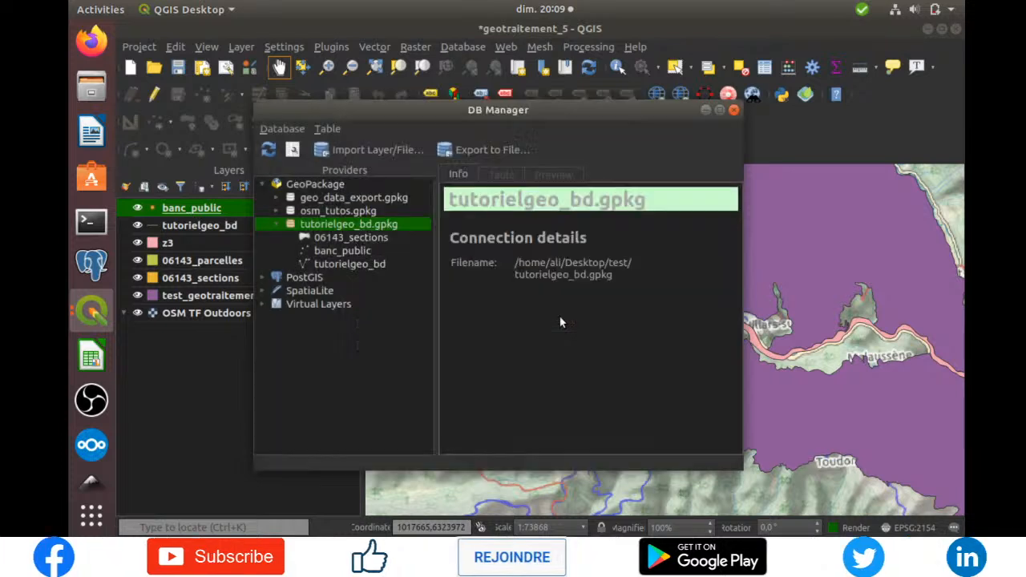
Step: Add the imported 06143_sections table to the map canvas and return to the main window
click(349, 238)
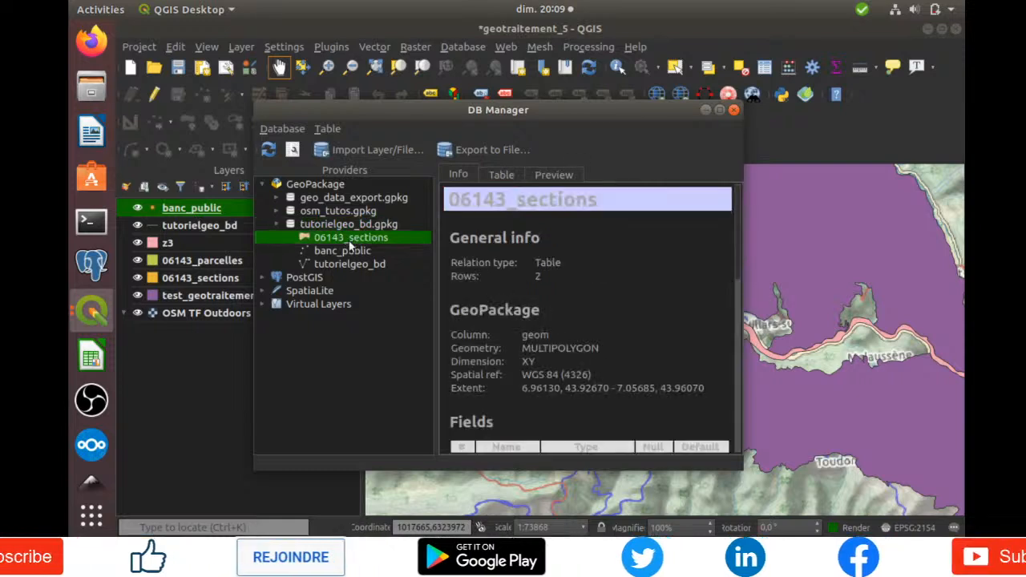
right_click(348, 241)
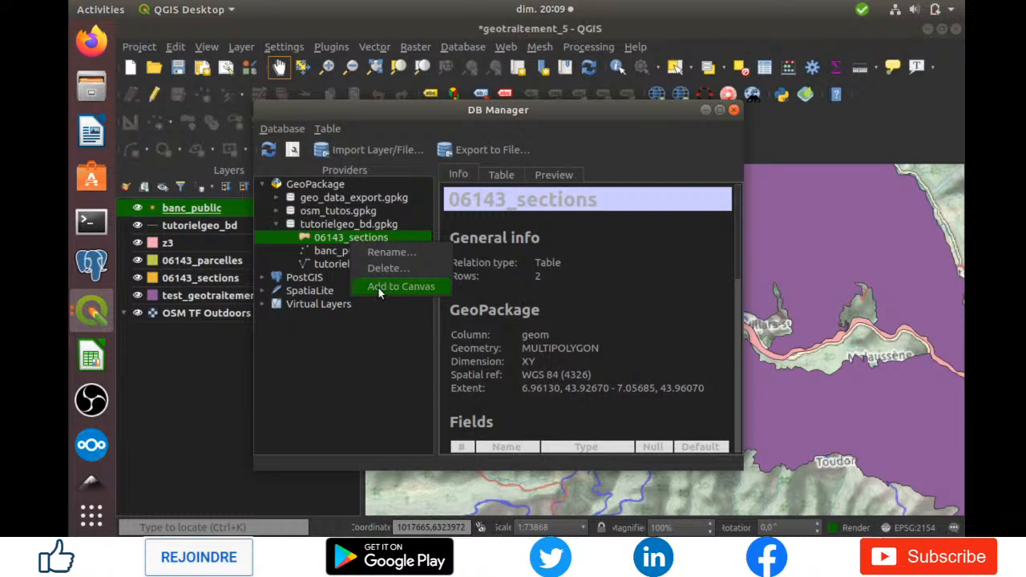
click(379, 290)
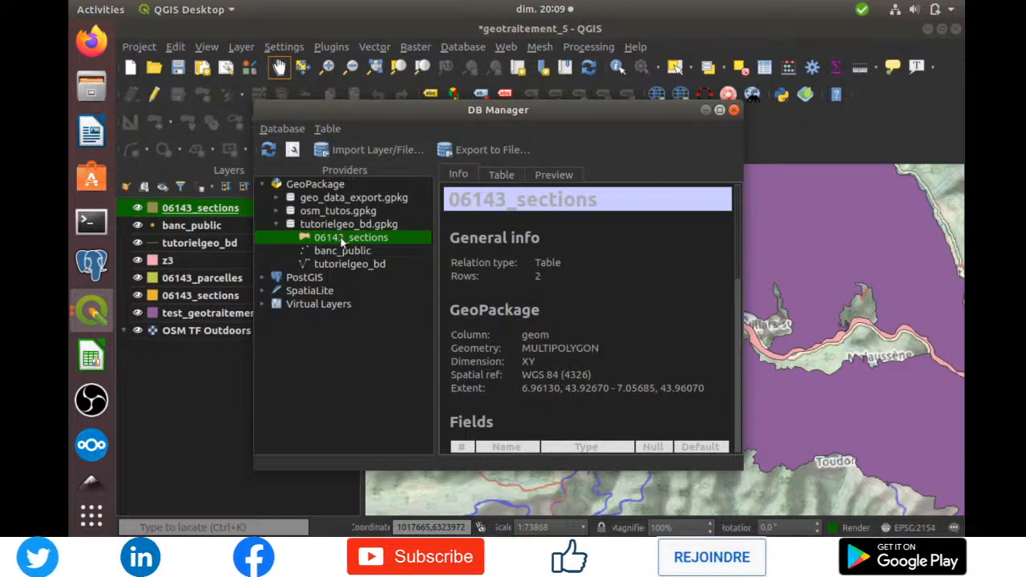
click(229, 215)
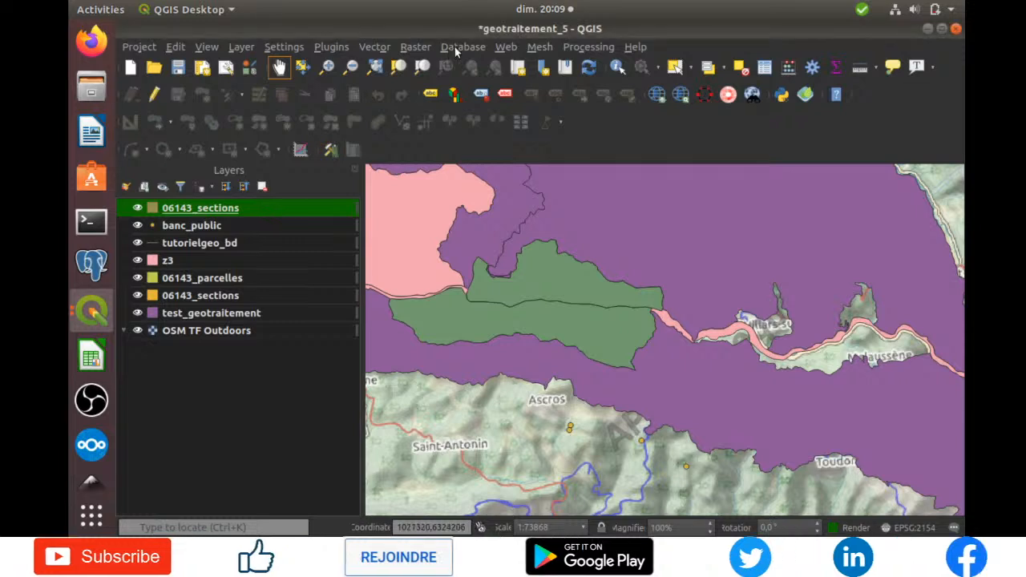
Step: Reopen DB Manager and open an SQL query window for the tutorielgeo_bd.gpkg database
click(454, 46)
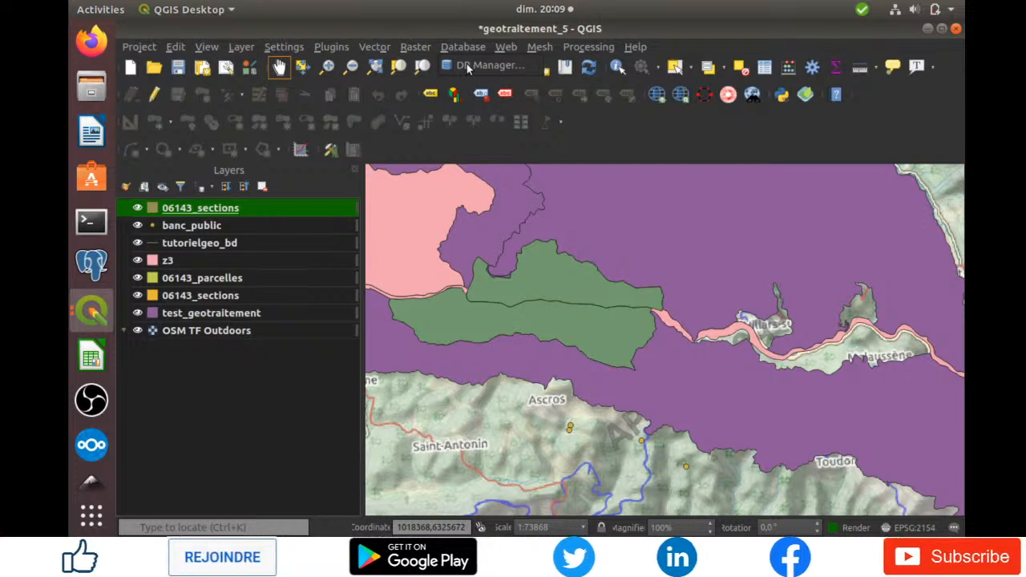
click(467, 66)
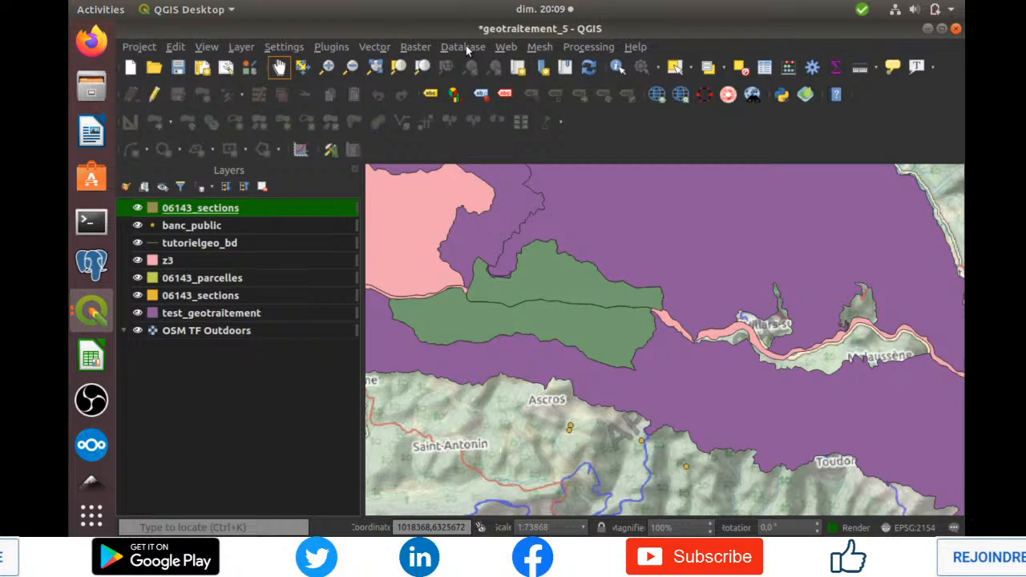
click(465, 46)
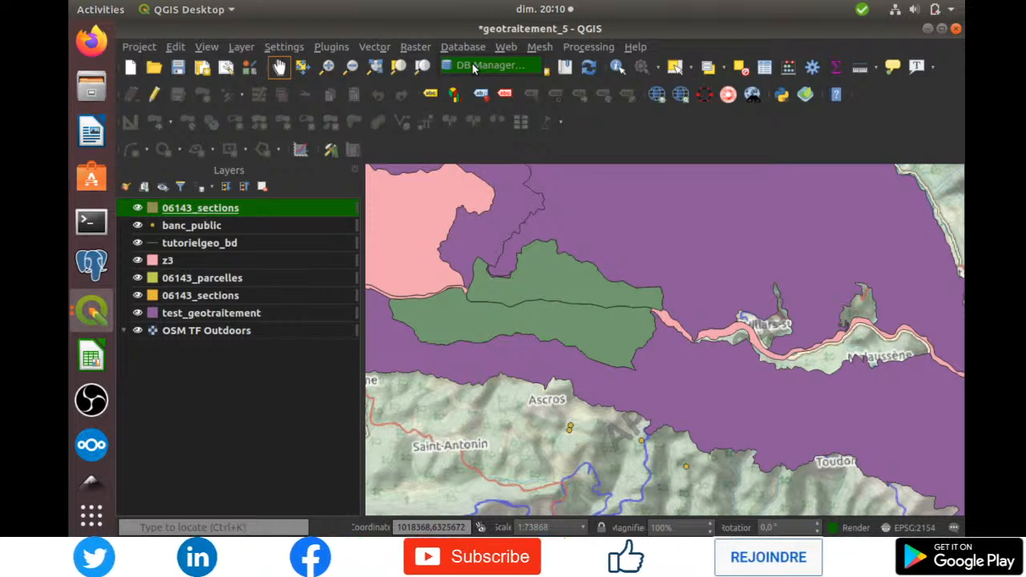
click(472, 63)
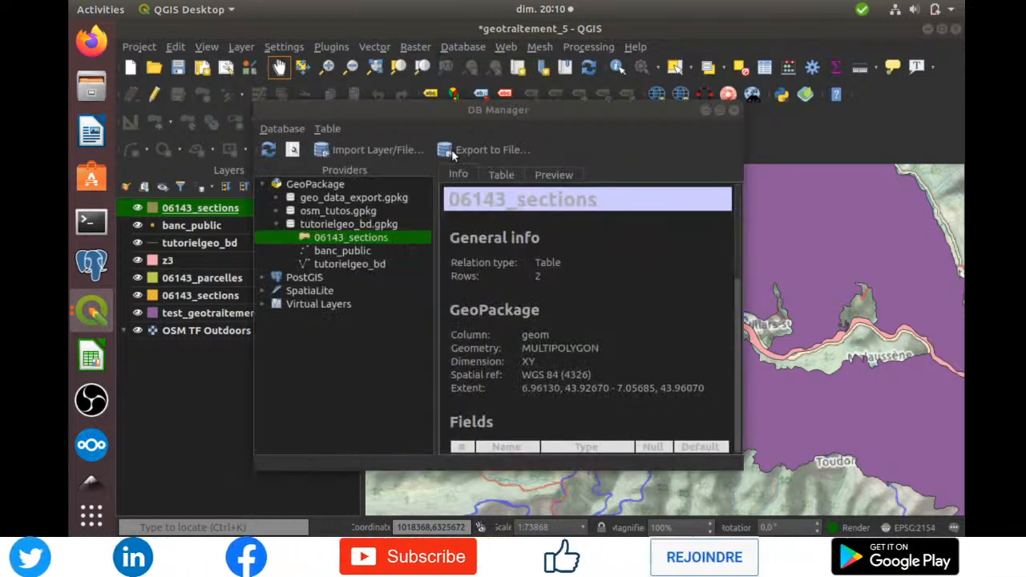
click(387, 224)
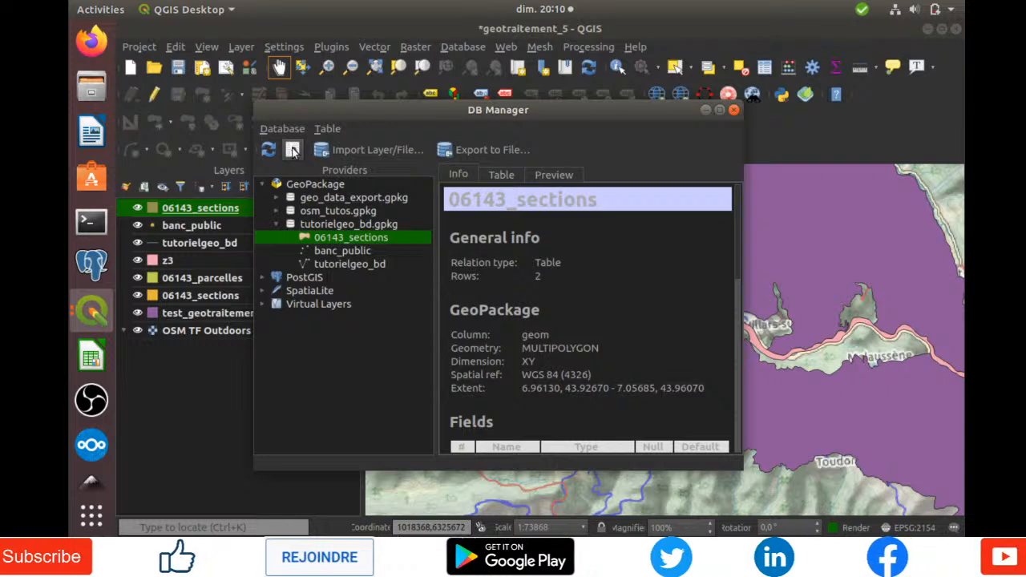
click(293, 152)
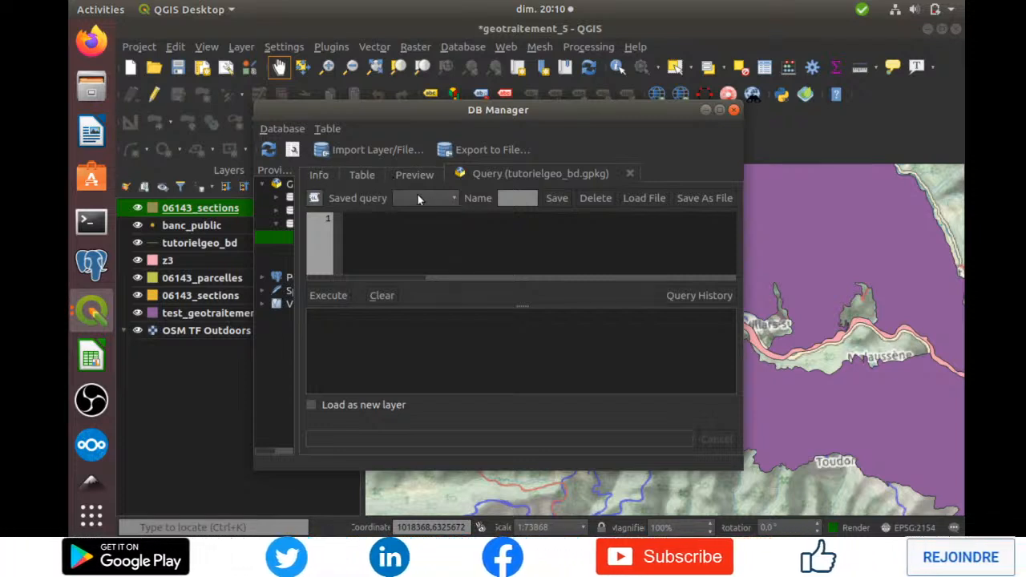
Step: Examine the records and general information of the 06143_sections table alongside the empty query window
click(360, 175)
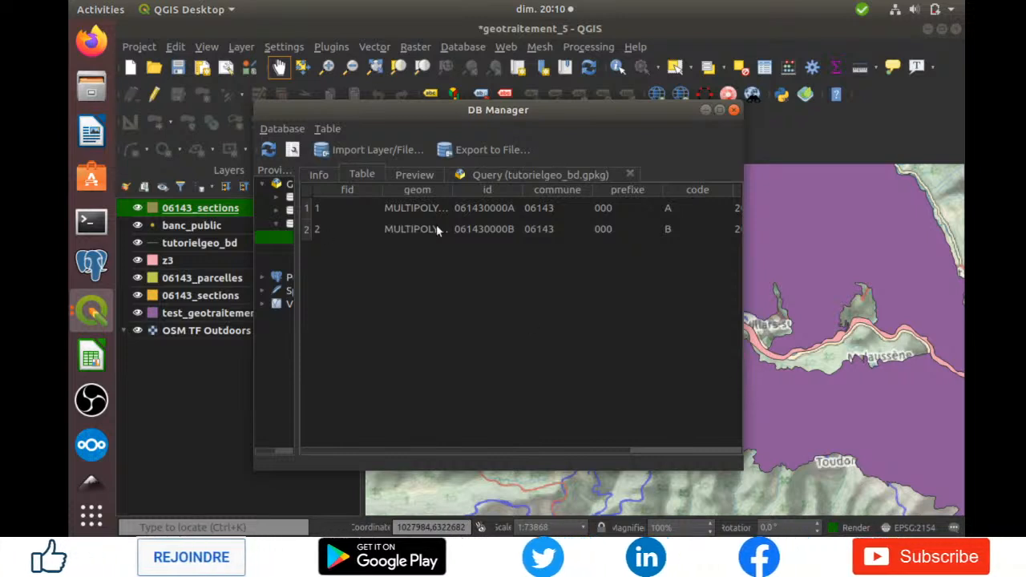
click(554, 174)
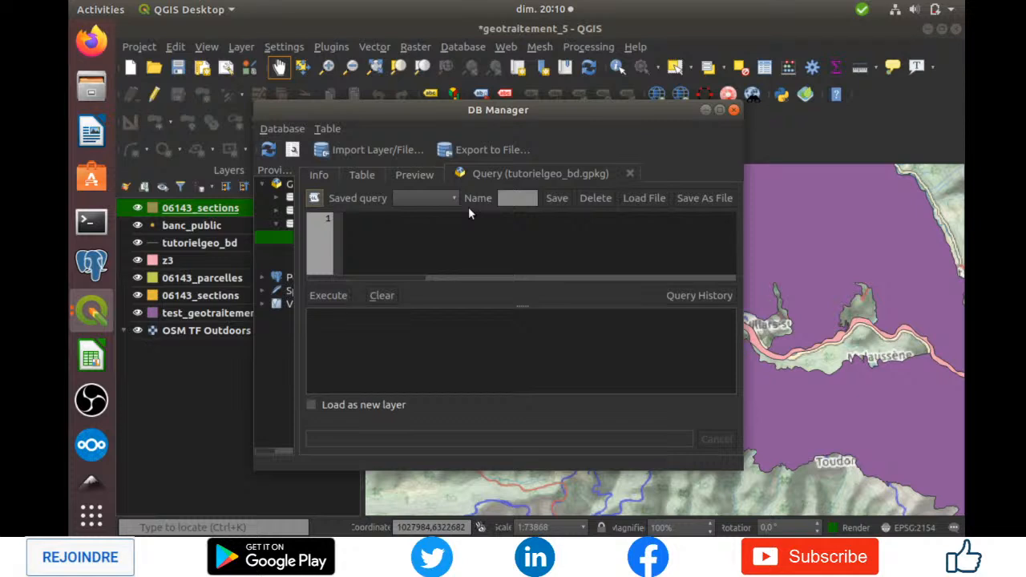
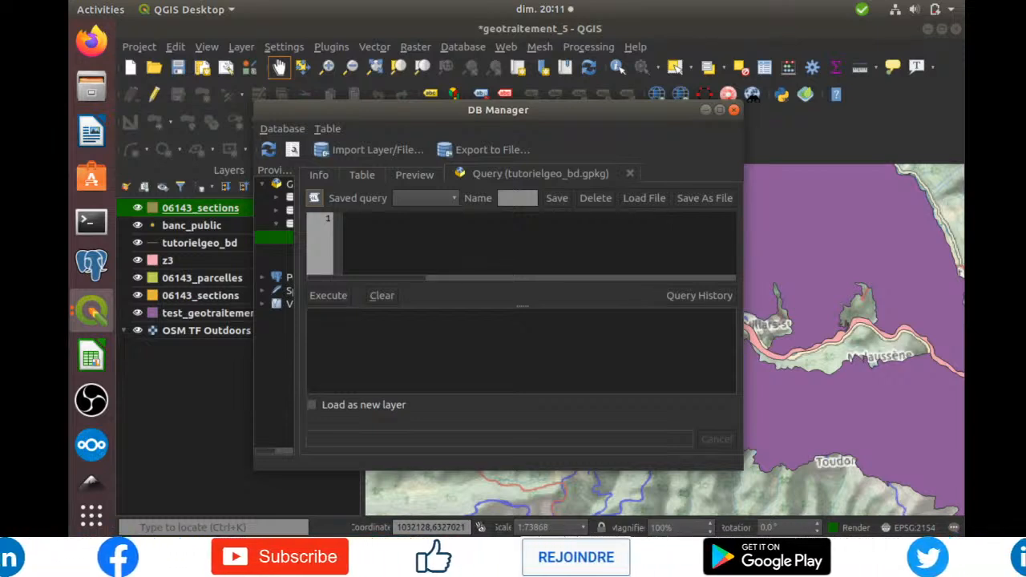
click(318, 176)
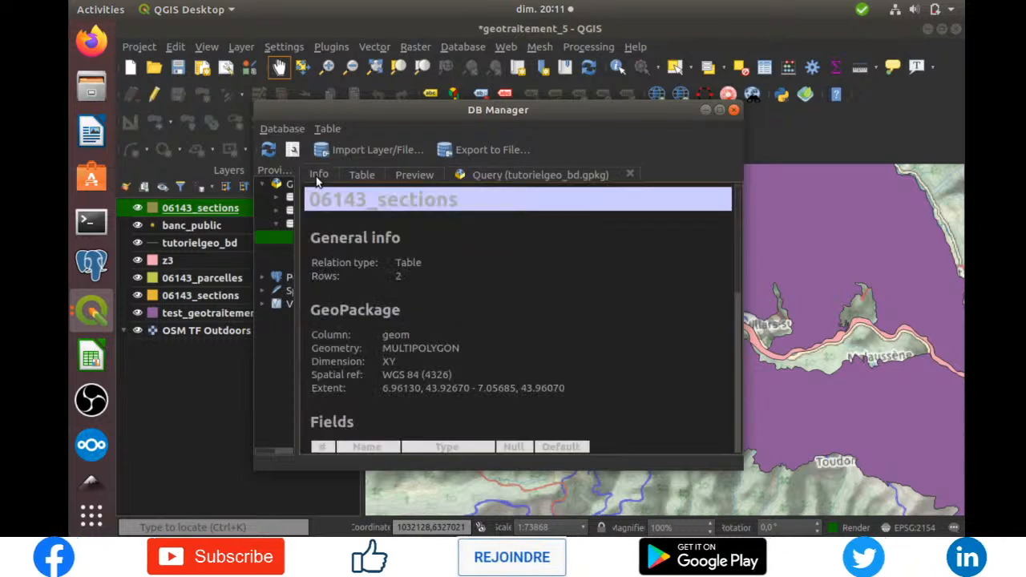
click(363, 177)
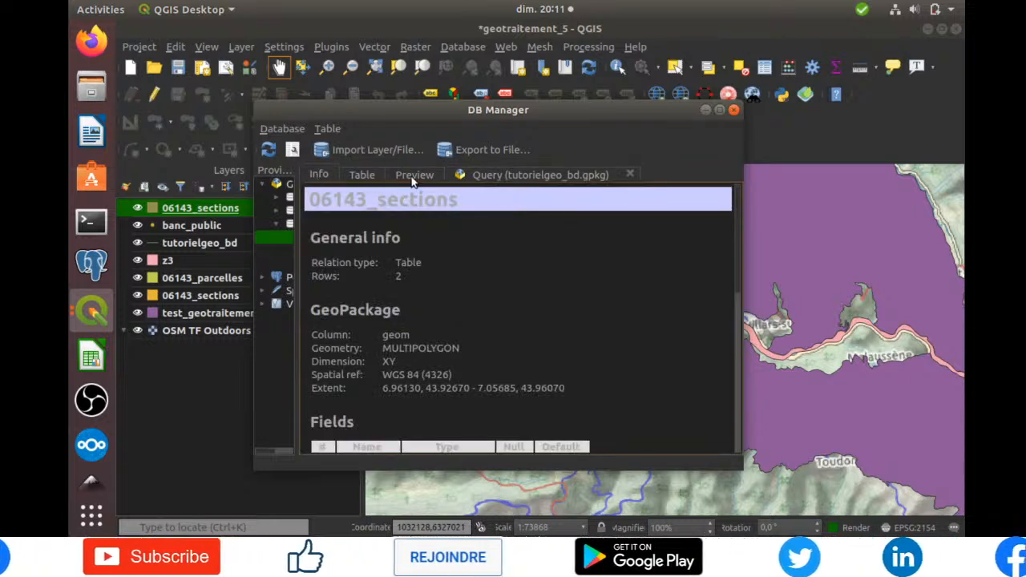
Step: Check the 06143_sections table's records and begin an SQL query with "select * from" in the query editor
click(412, 174)
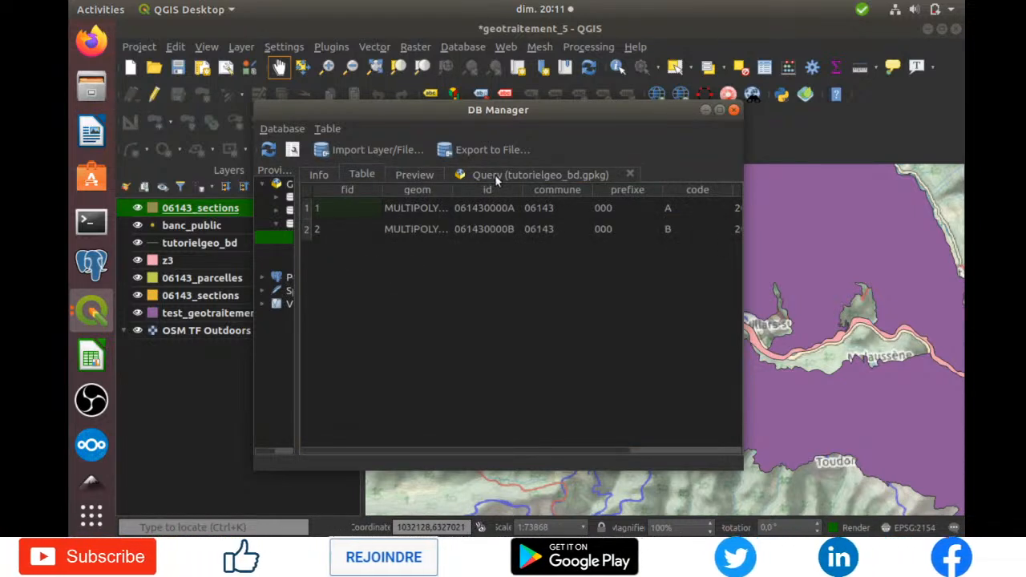
click(495, 176)
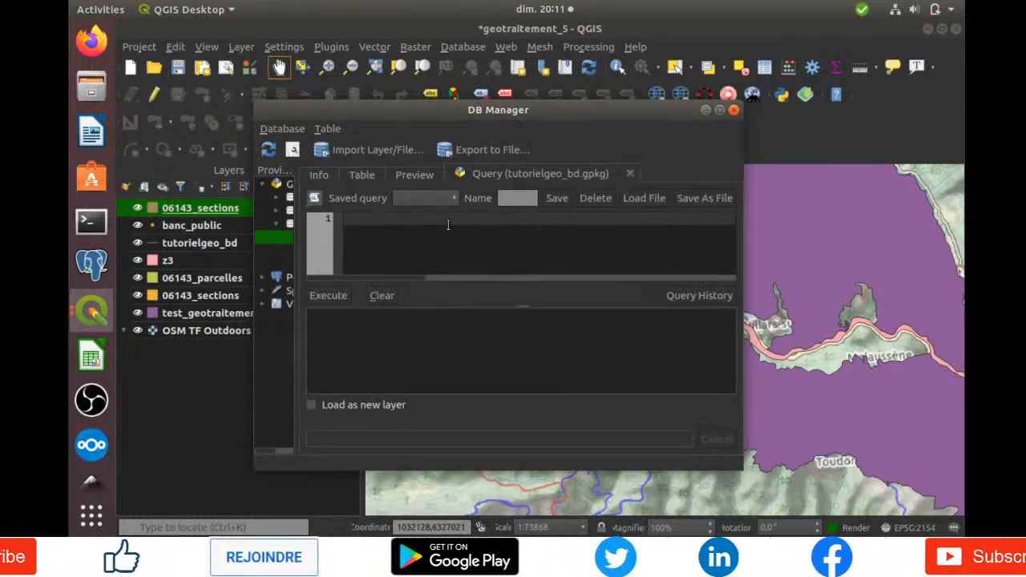
text(Sleect)
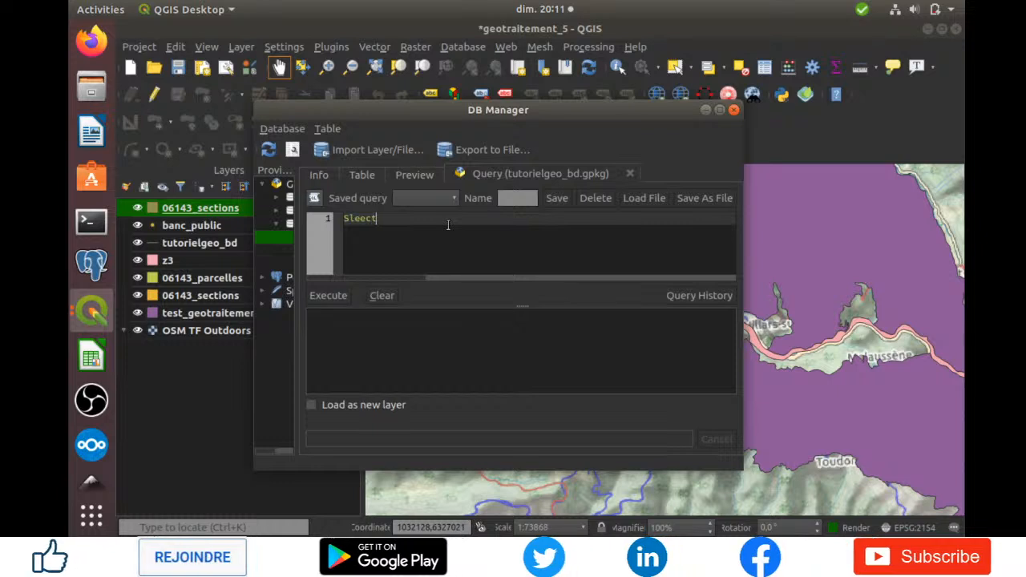
key(BackSpace)
key(BackSpace)
key(BackSpace)
key(BackSpace)
key(BackSpace)
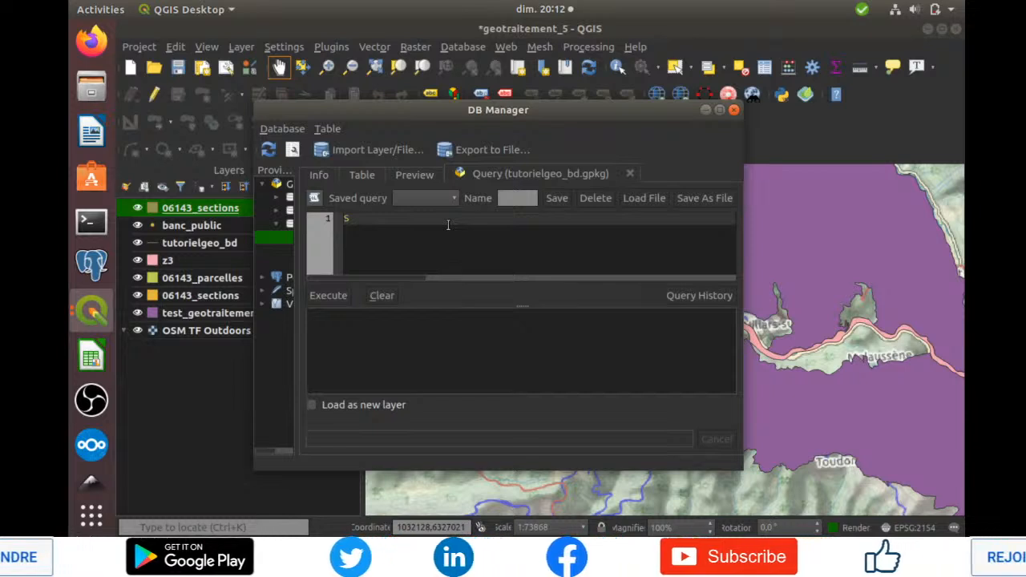
text(elect)
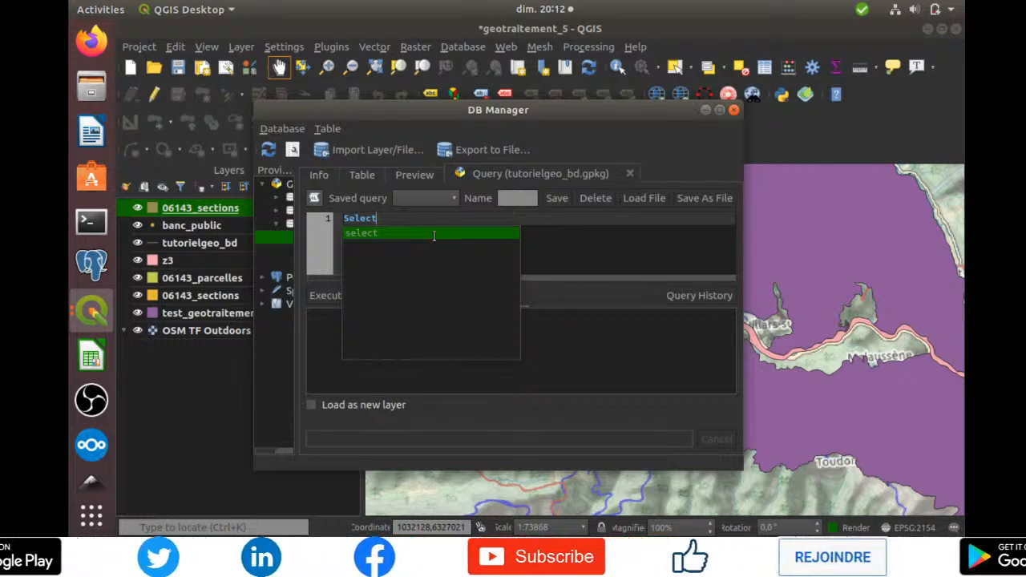
key(Return)
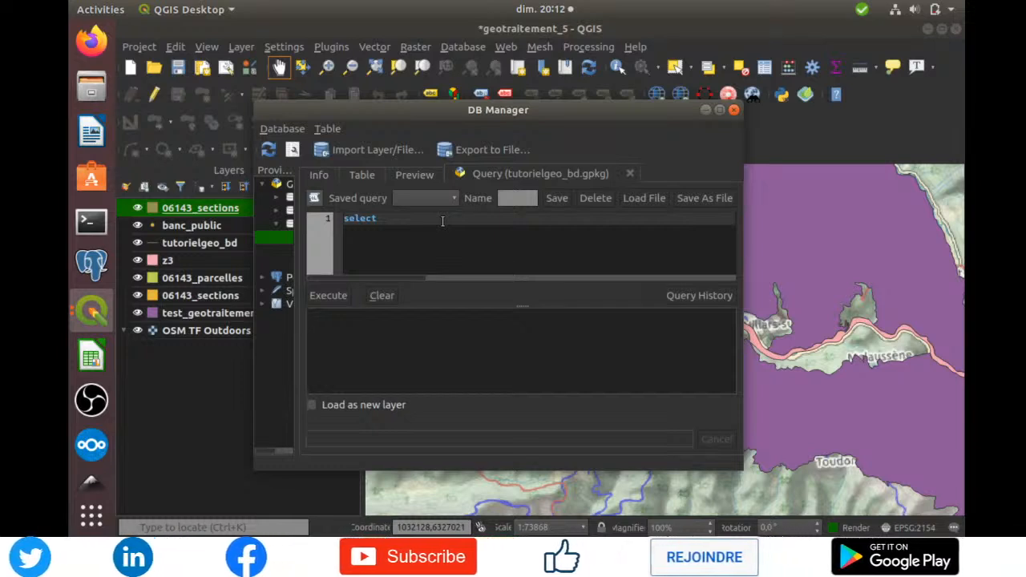
text(*)
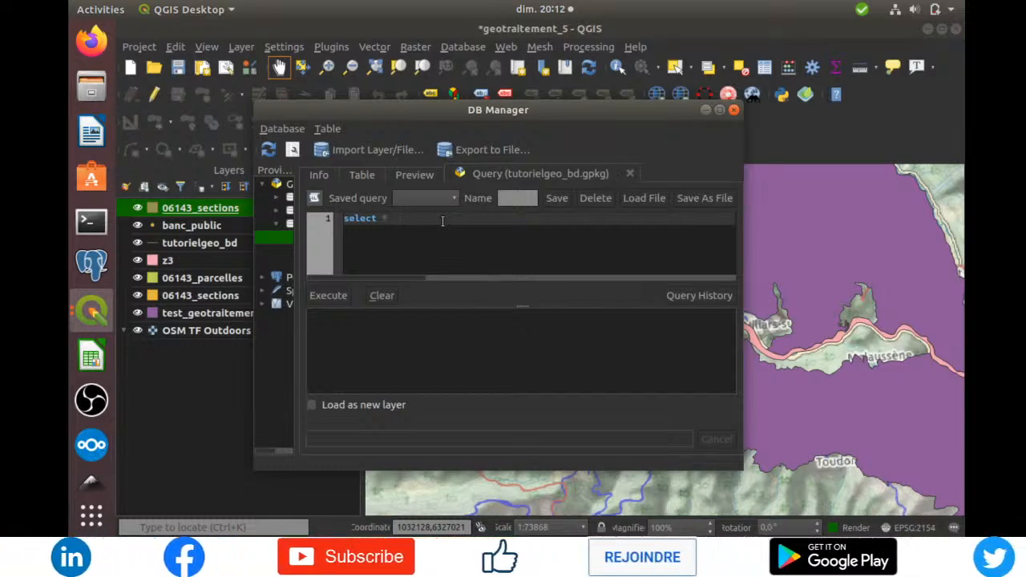
text( f)
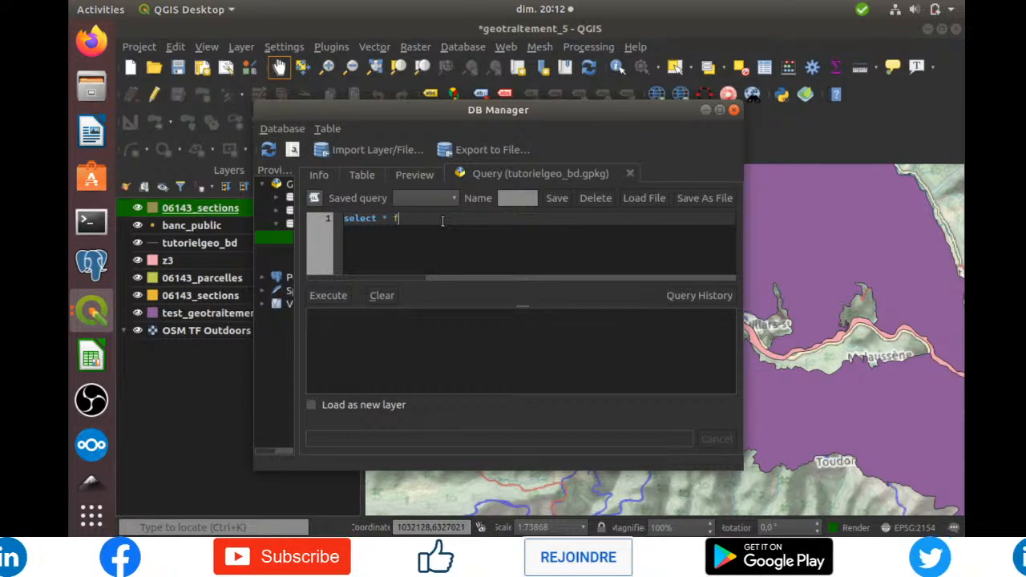
text(orm)
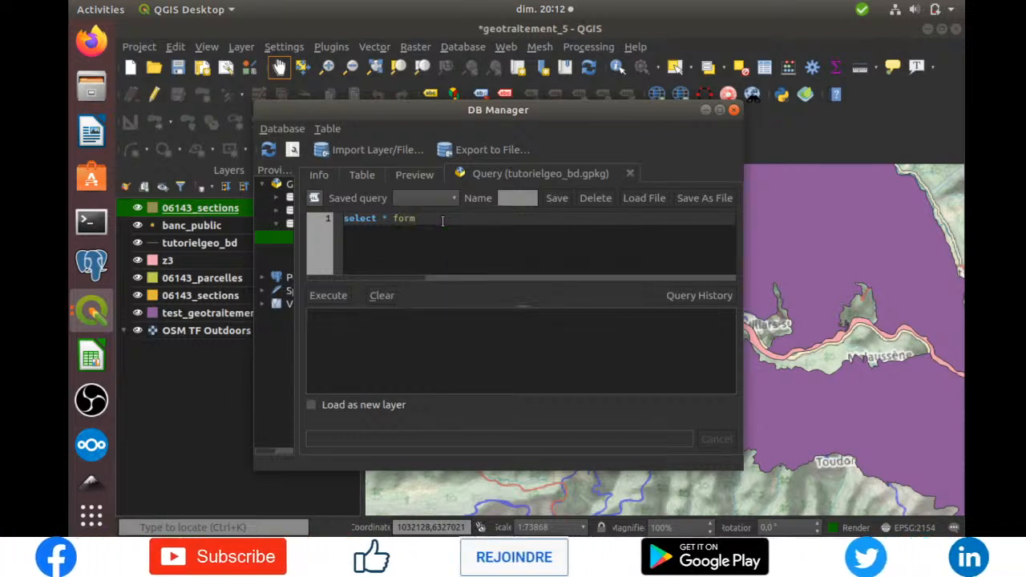
key(BackSpace)
key(BackSpace)
key(BackSpace)
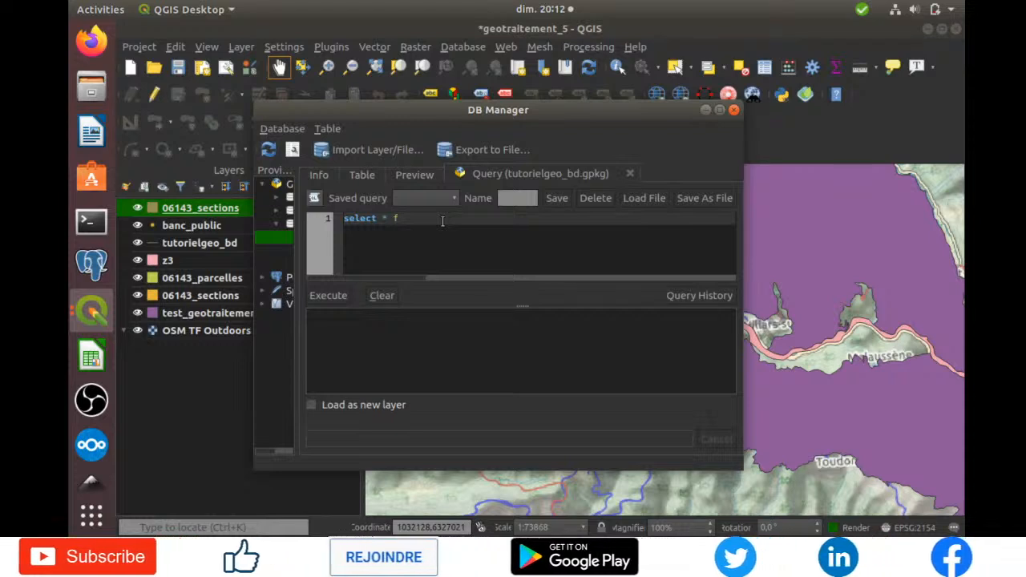
text(rom )
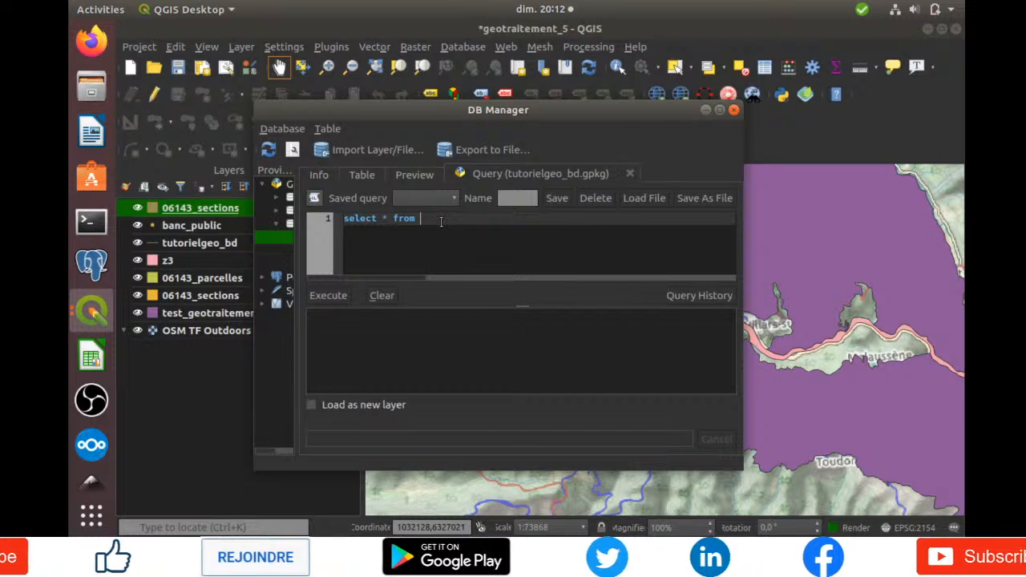
Step: Add 06143_sections as the source table of the query
text(06143)
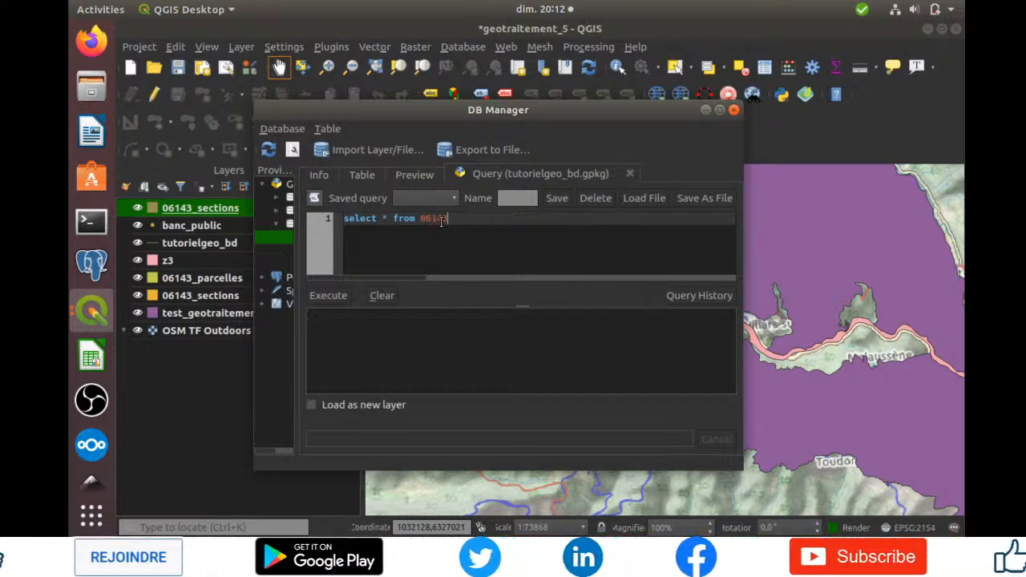
text(_secotins)
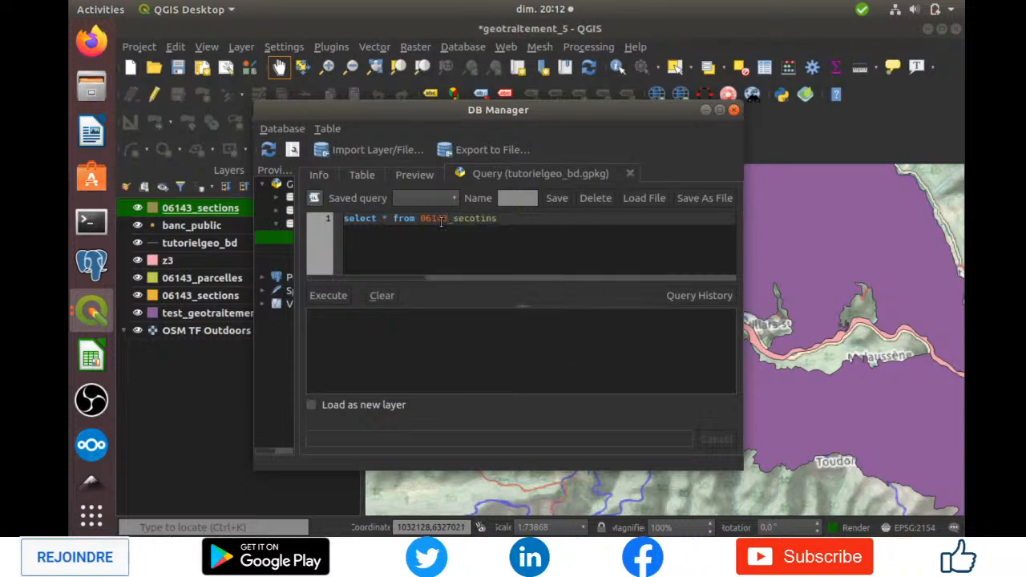
click(456, 219)
drag(458, 219, 498, 221)
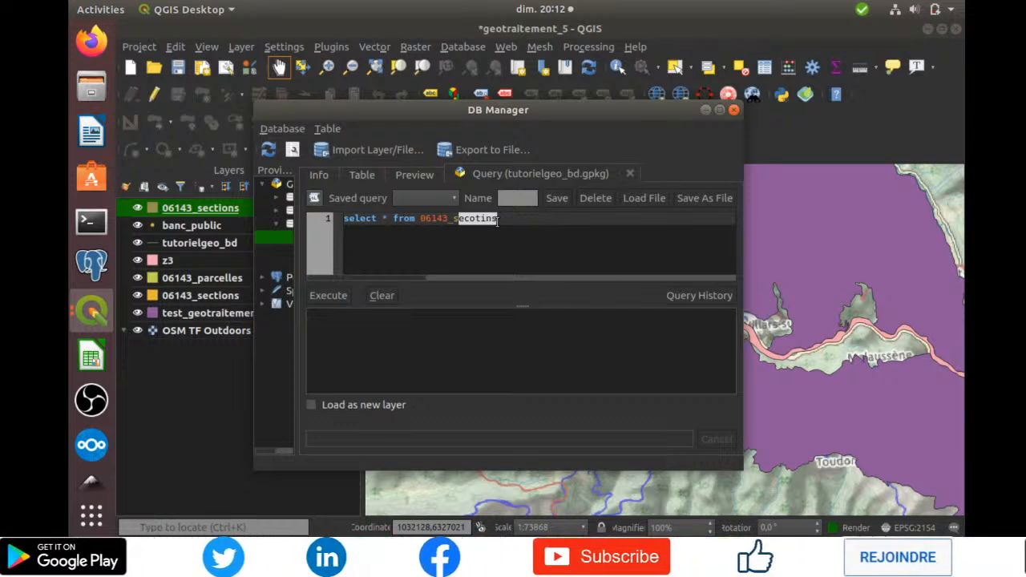
text(ection)
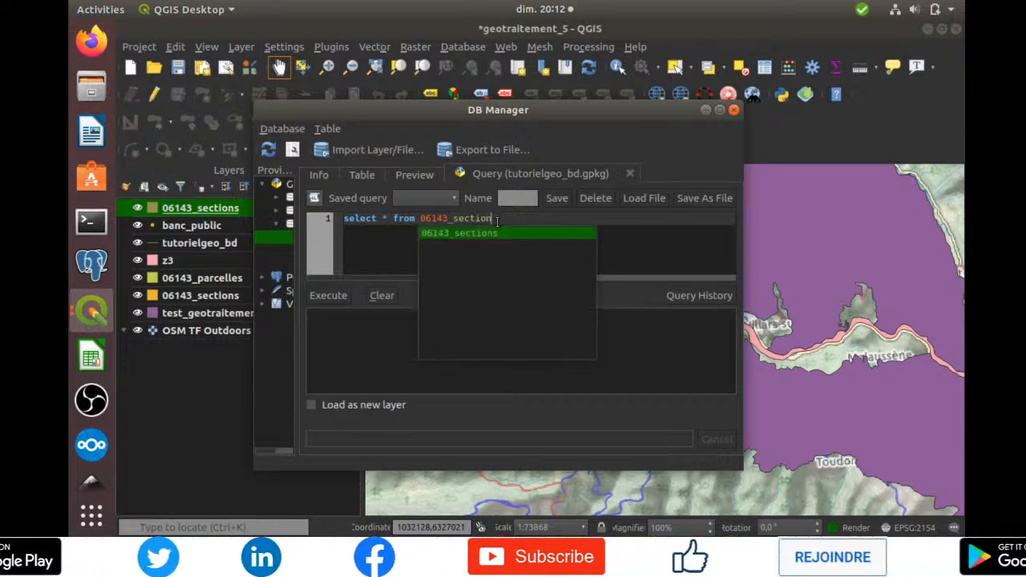
text(s)
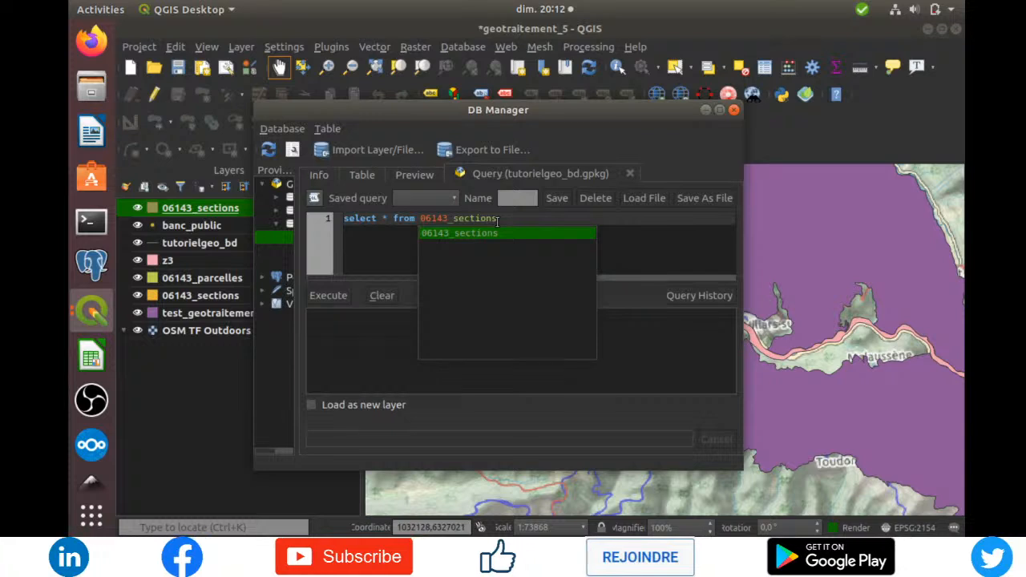
Step: Add the condition "where section =A" to the query and try to execute it
text( w)
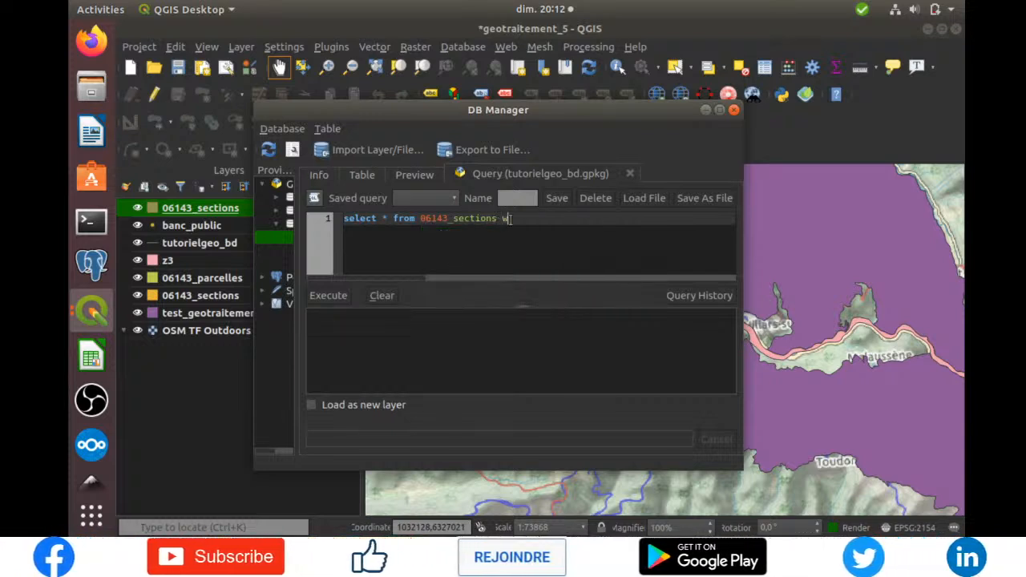
text(here)
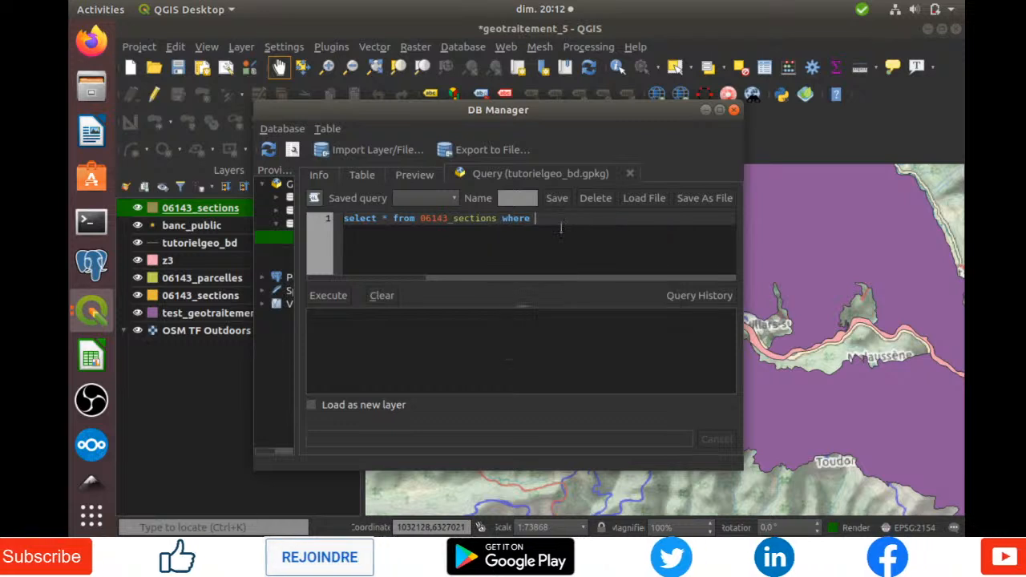
text( s)
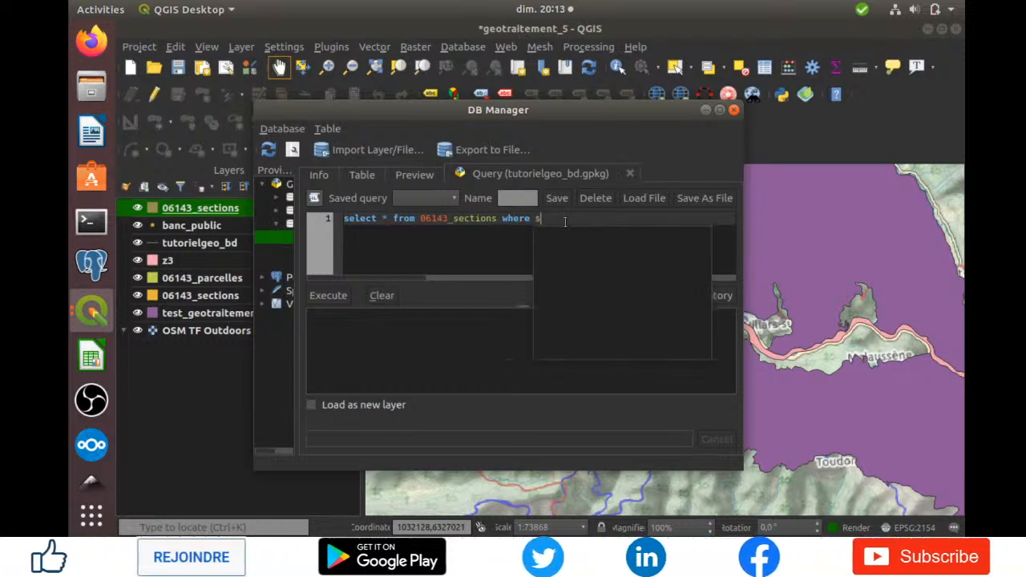
text(ection =A)
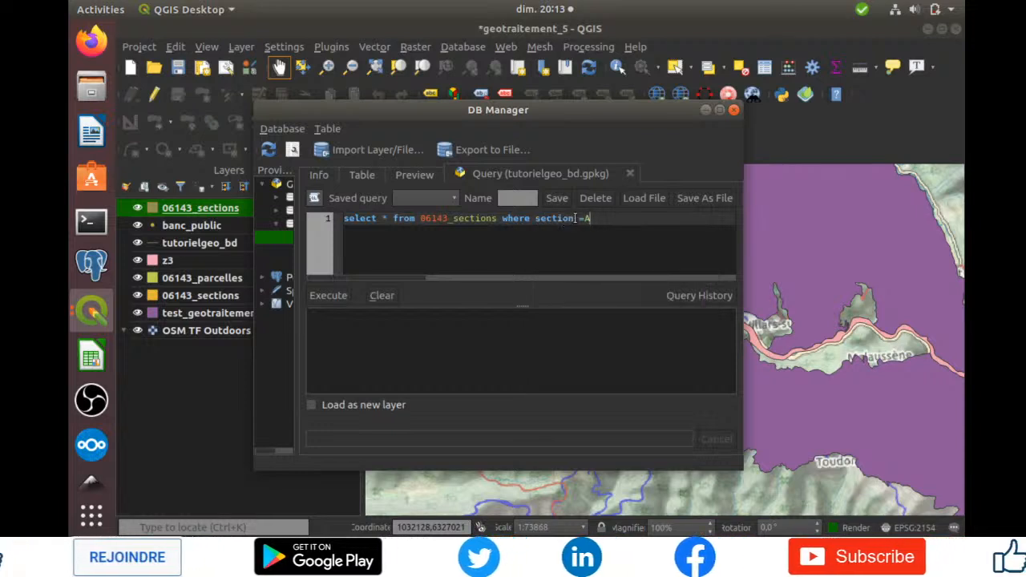
click(574, 221)
click(586, 220)
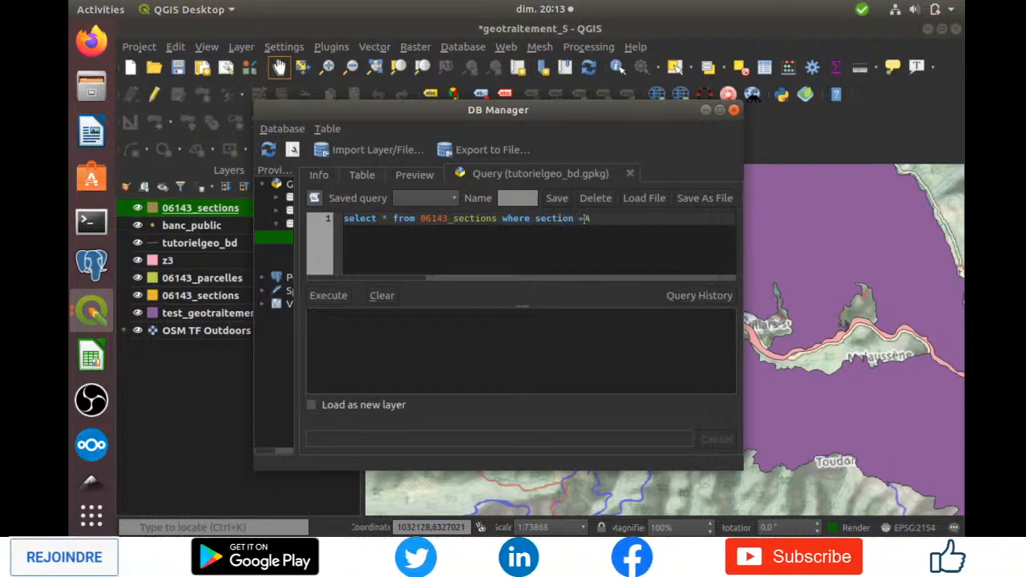
click(343, 298)
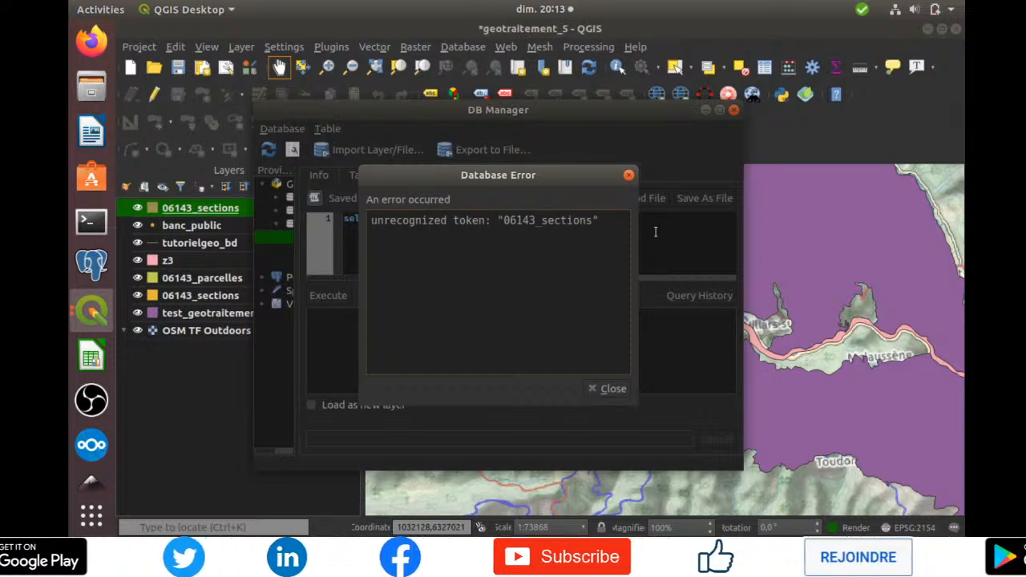
key(Escape)
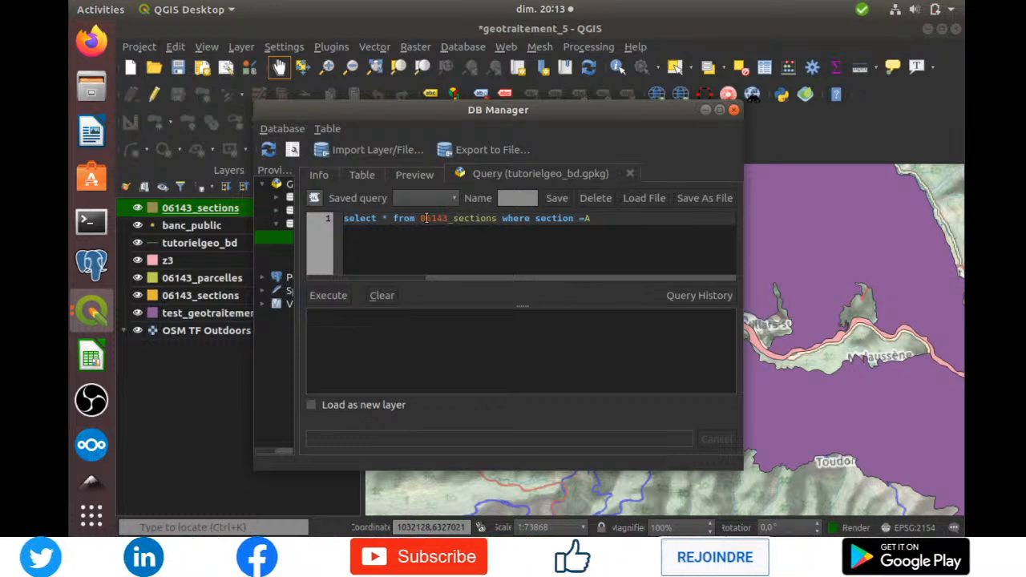
Step: Remove "from 06143_sections" from the query and try to execute "select * where section =A"
drag(394, 218, 502, 218)
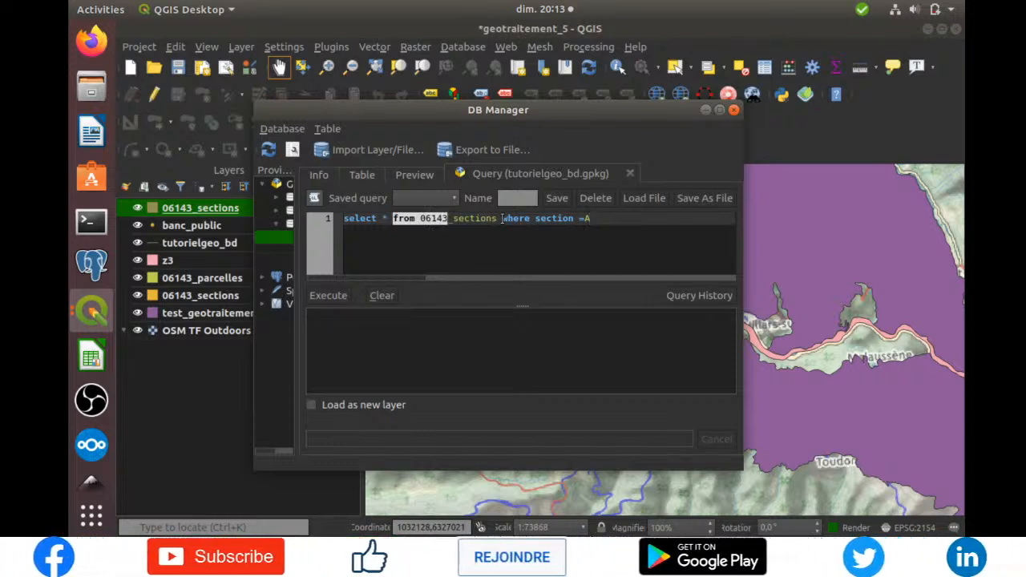
drag(503, 218, 503, 218)
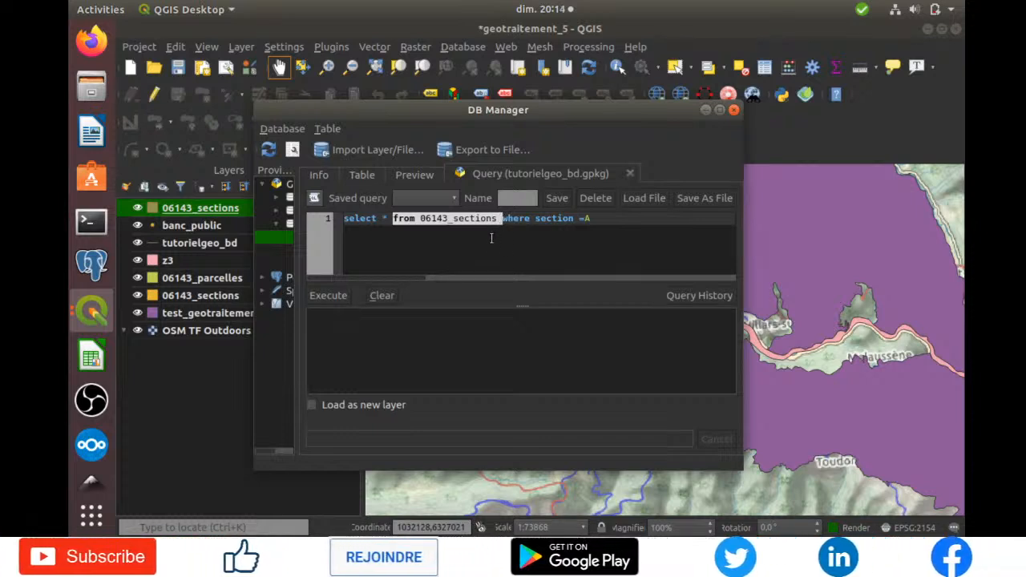
key(Delete)
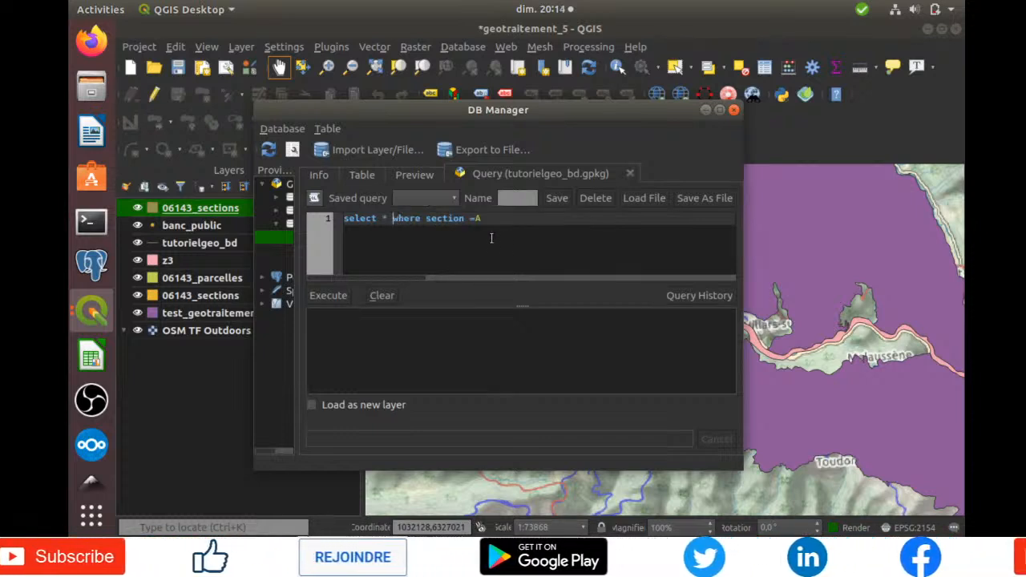
click(344, 297)
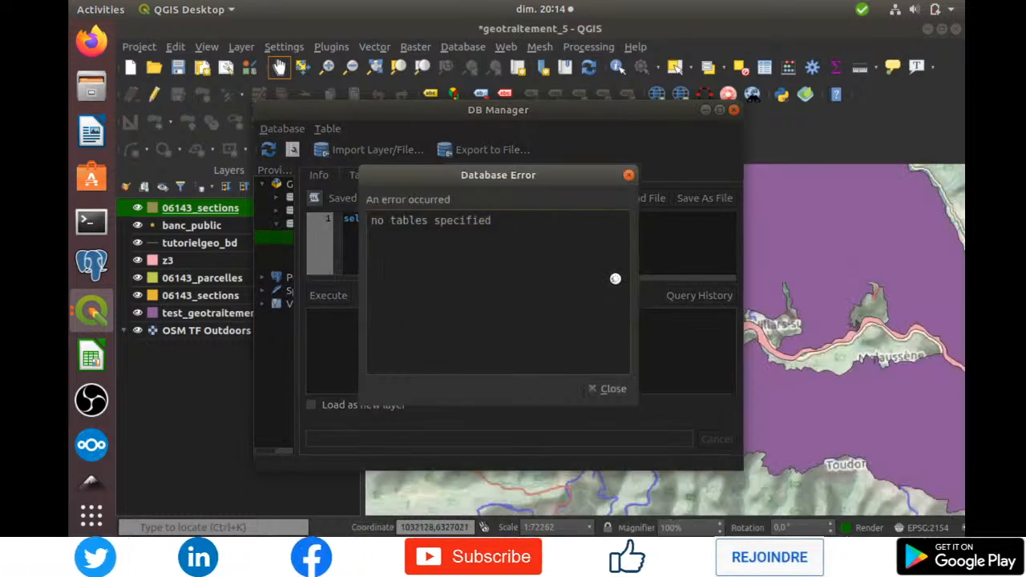
click(629, 176)
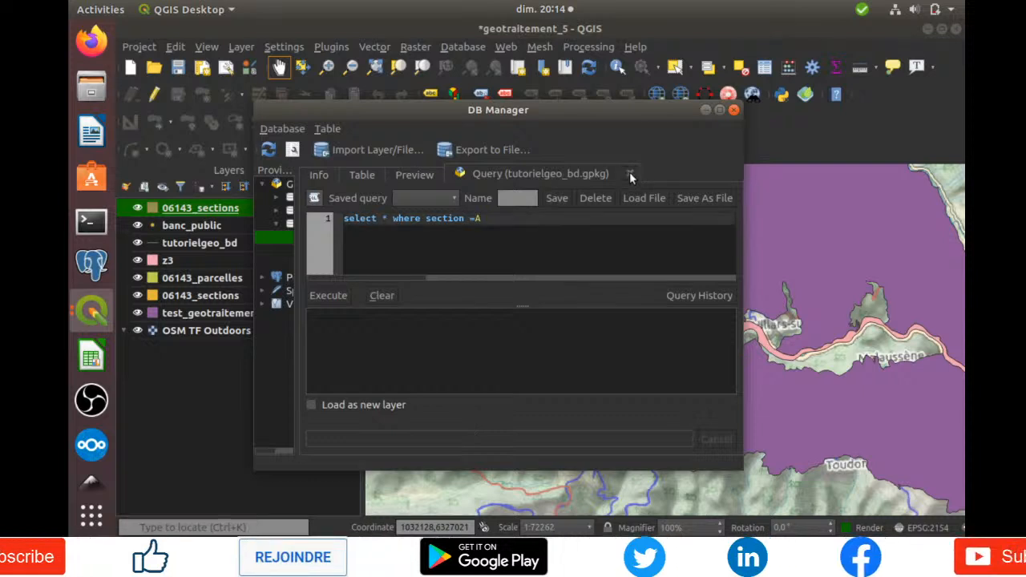
Step: Refresh the database connection and replace the current query with a new, empty SQL query window
click(289, 128)
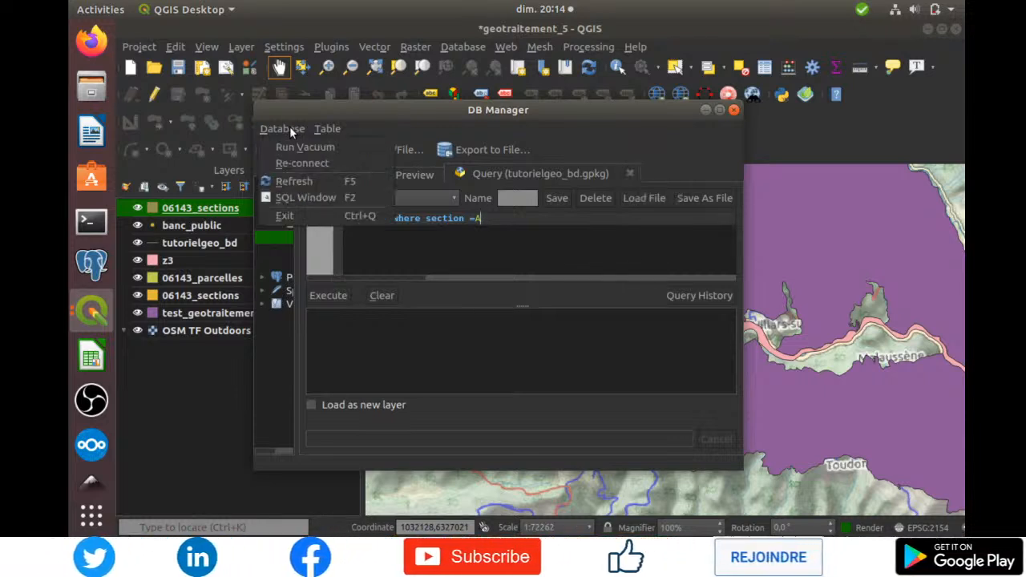
click(312, 183)
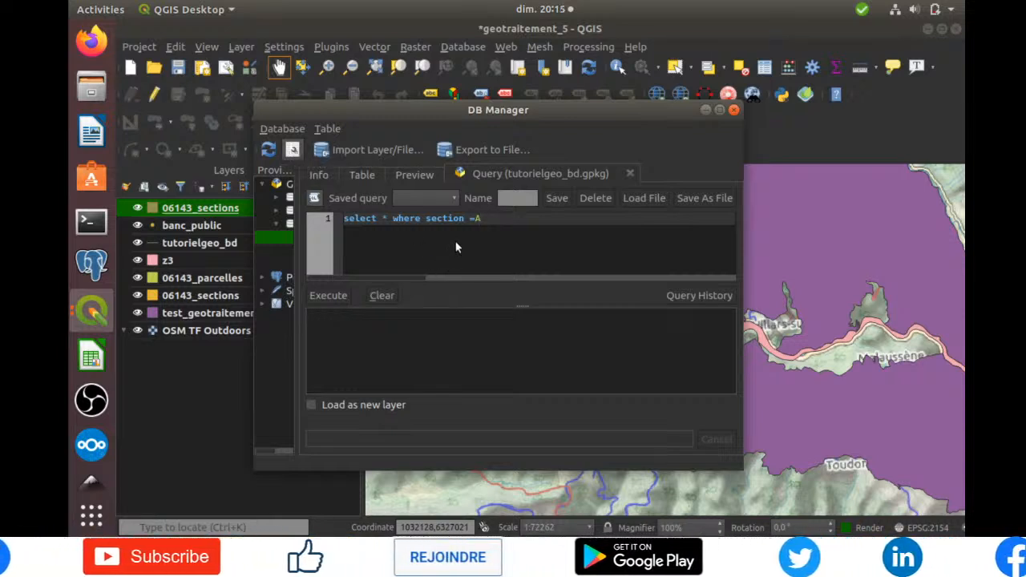
key(F2)
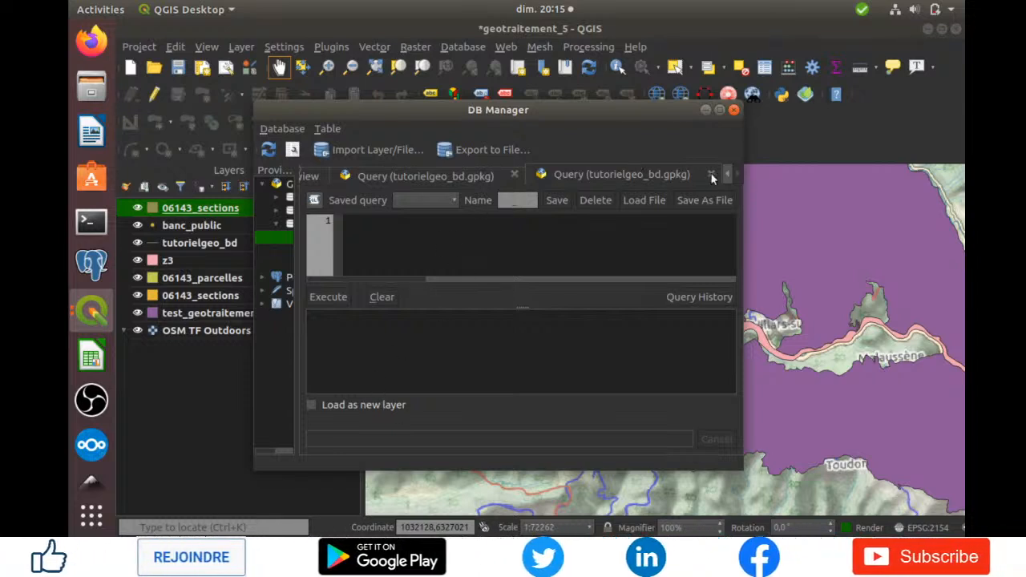
click(515, 174)
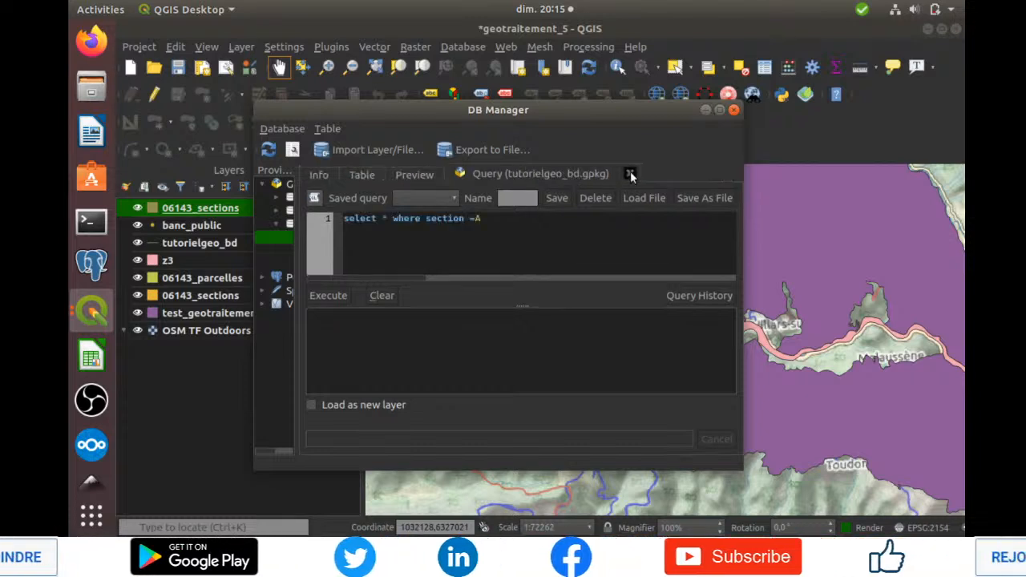
Step: Open the SQL Query Builder and add the 06143_sections table with all of its columns to the query
click(314, 201)
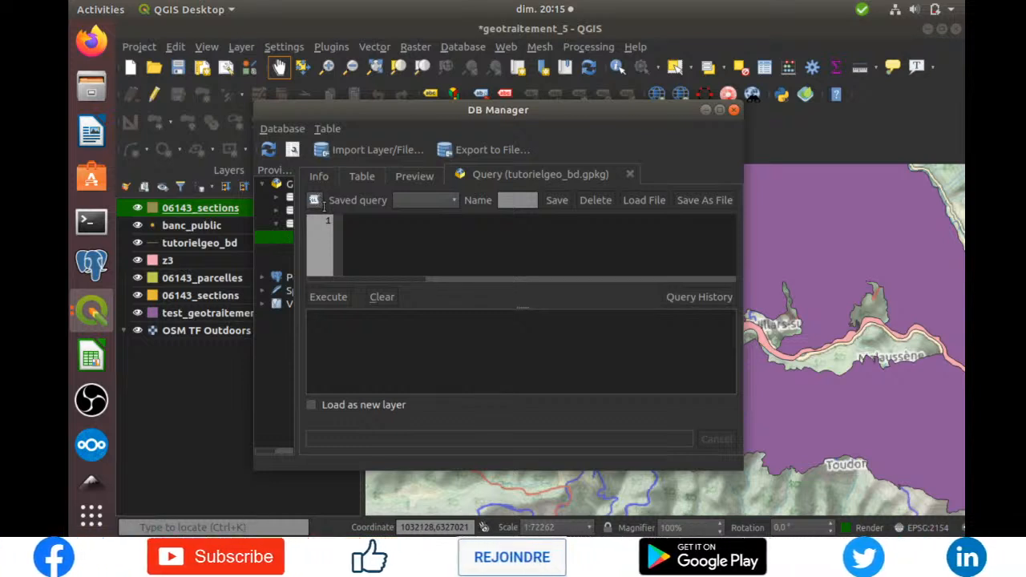
click(321, 202)
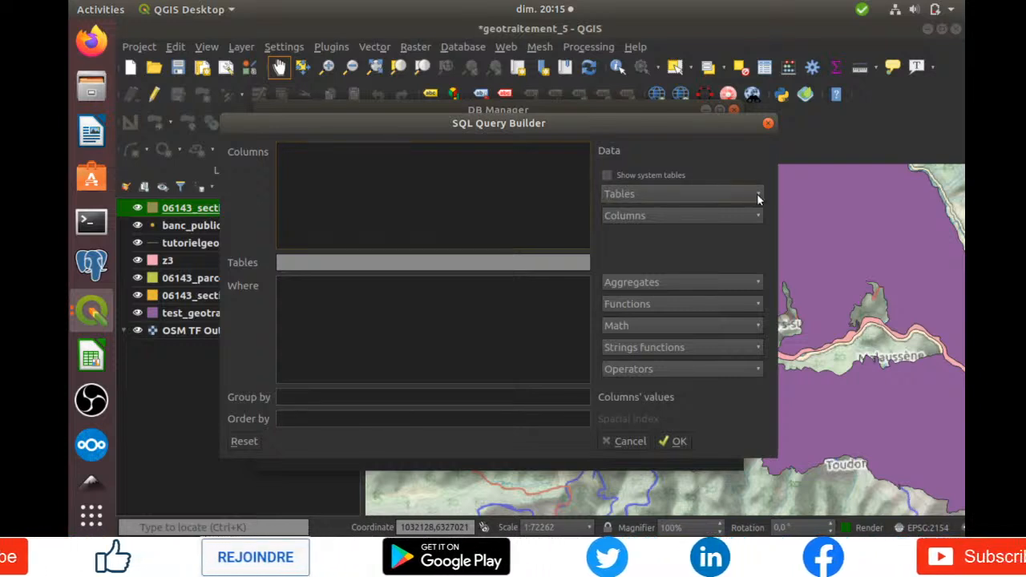
click(758, 196)
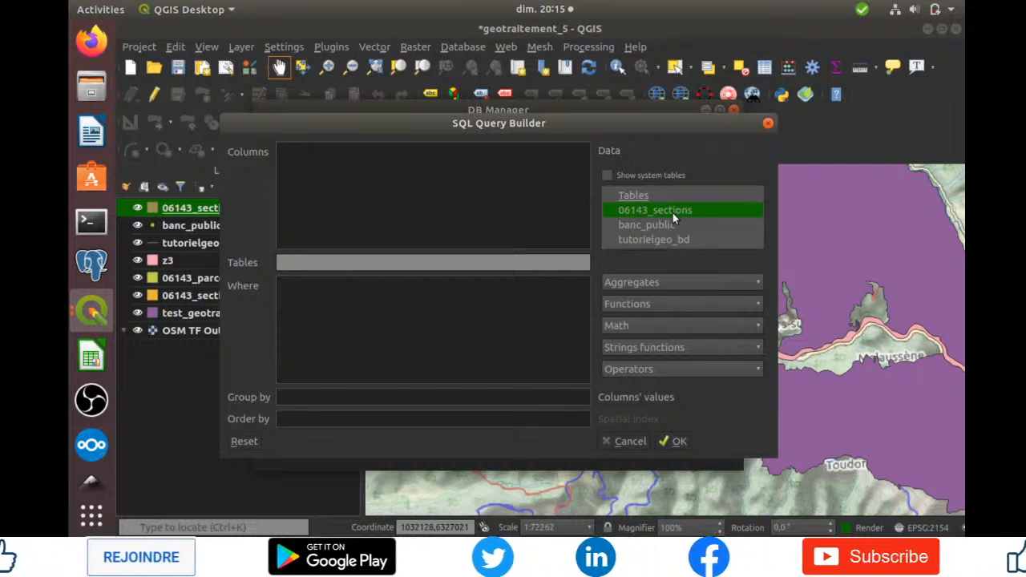
click(602, 233)
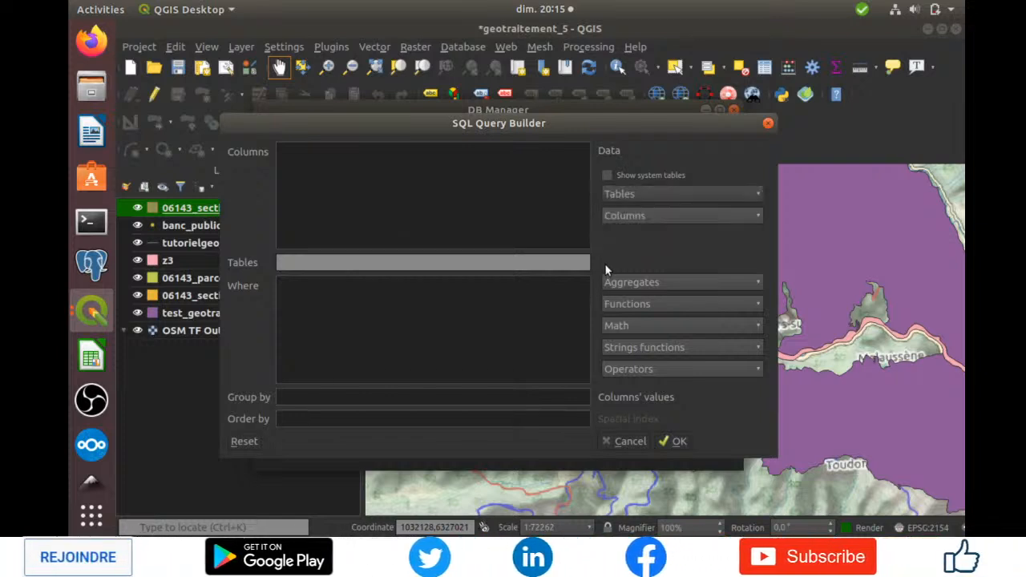
click(680, 215)
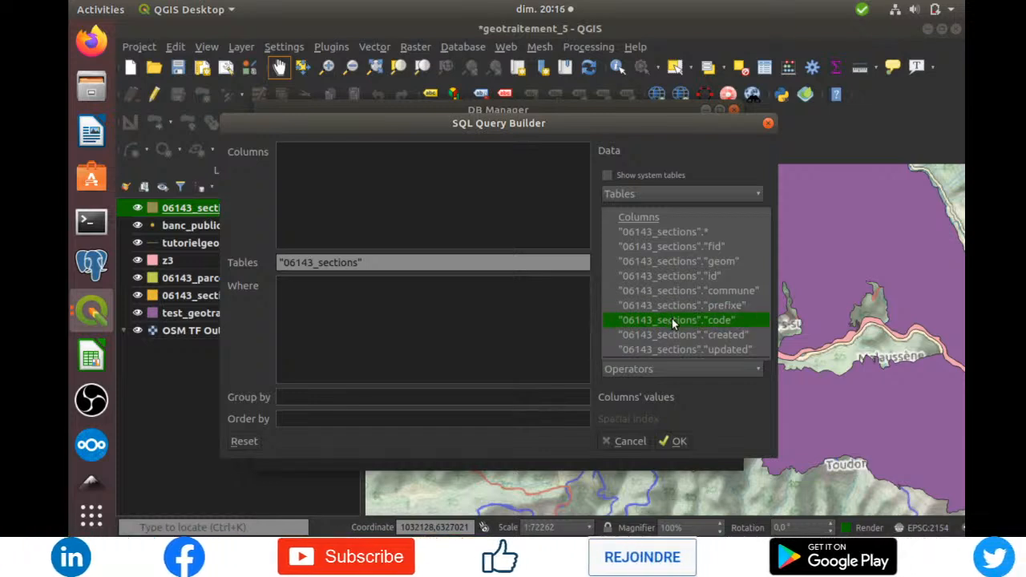
click(659, 232)
Step: Add the Where condition "06143_sections"."id"=1 and insert the built query into the SQL window
click(524, 300)
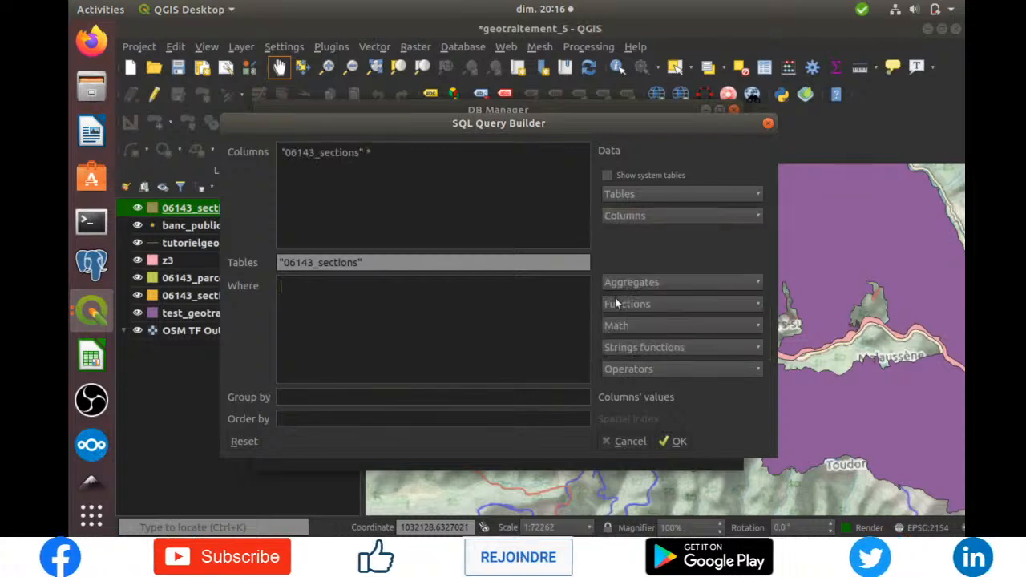
click(672, 216)
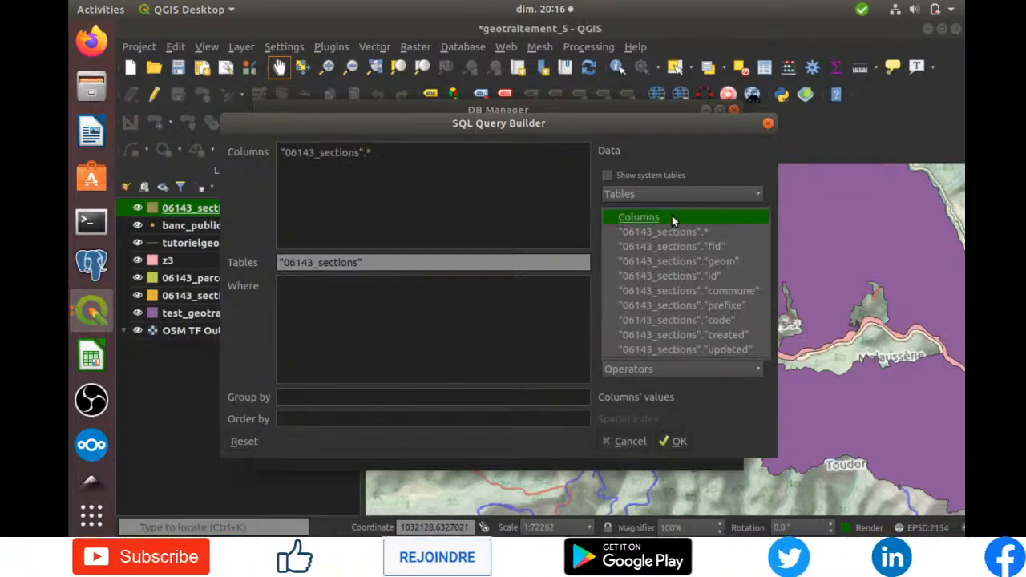
click(689, 277)
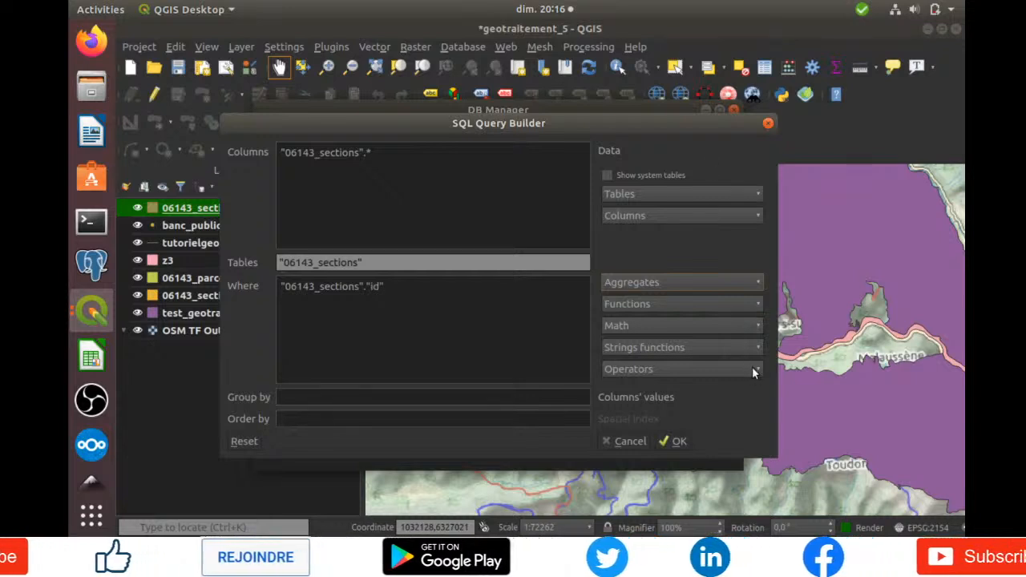
click(682, 368)
click(420, 286)
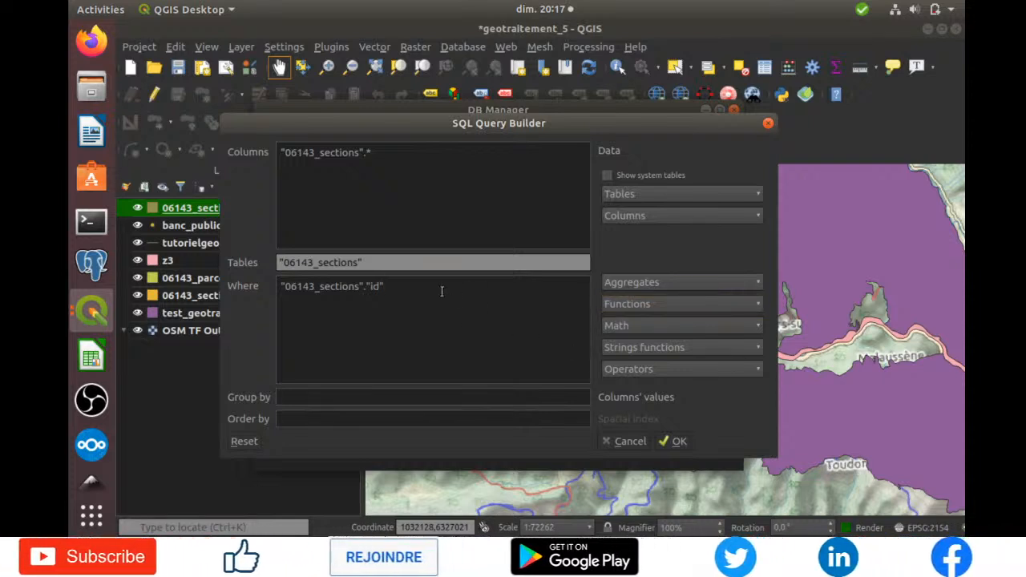
text(=)
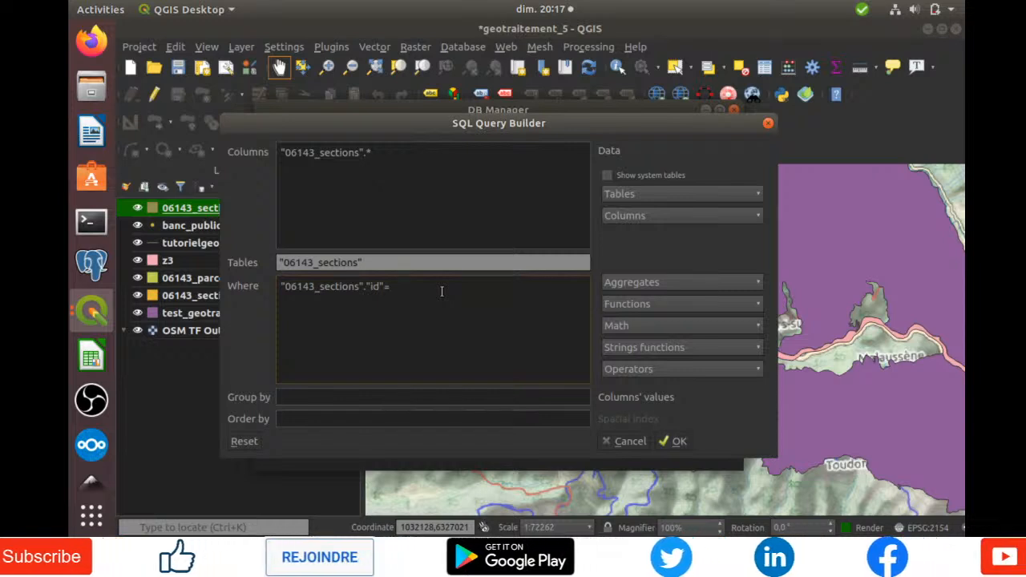
text(1)
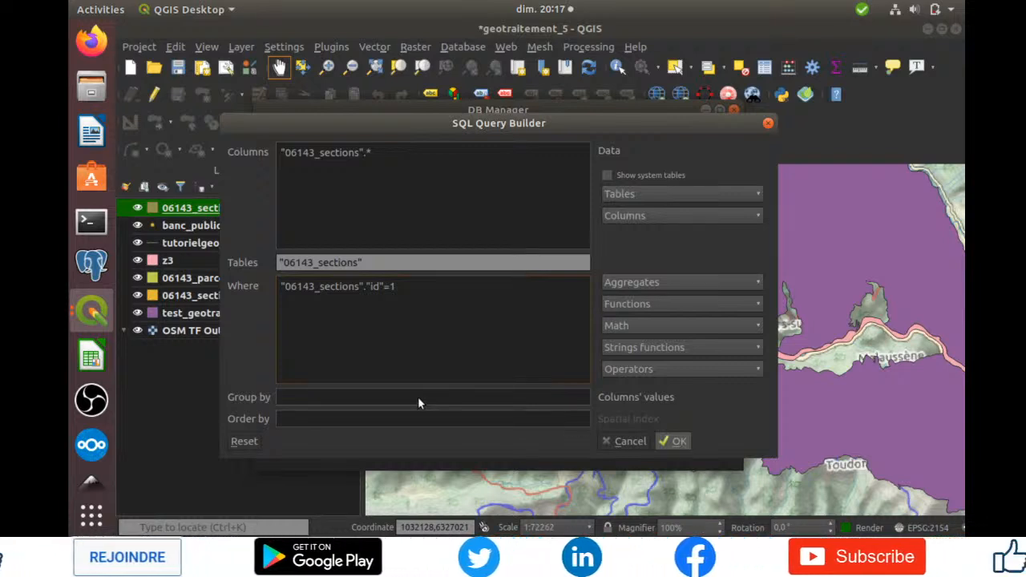
click(673, 440)
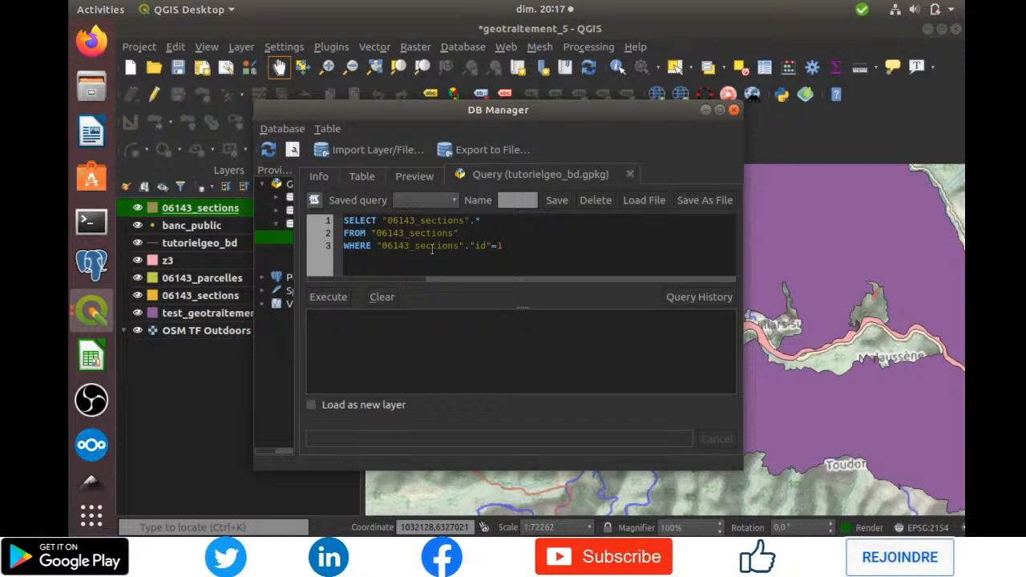
Step: Execute the built query and re-enter 1 as the id value in its WHERE clause
click(321, 296)
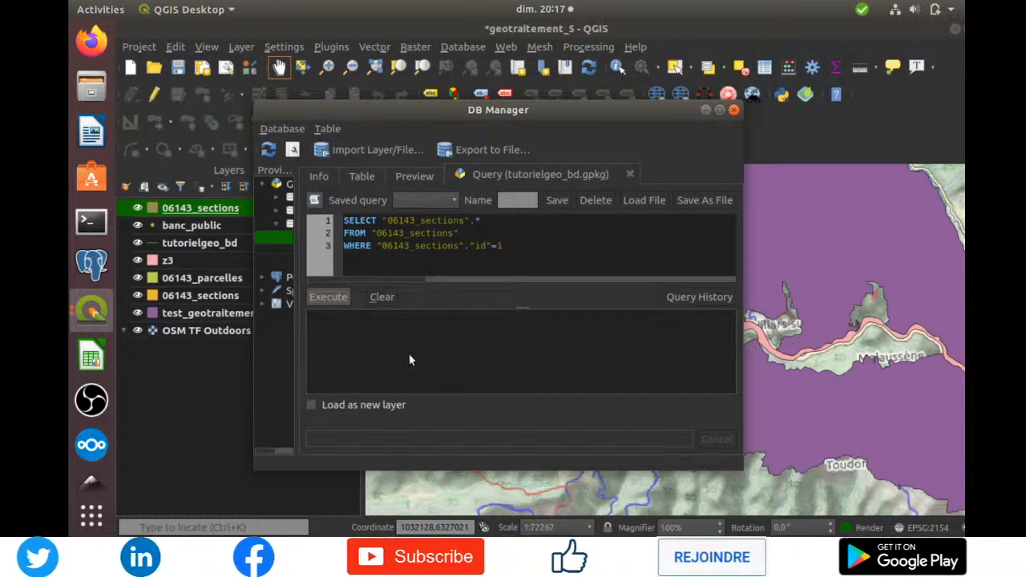
click(346, 301)
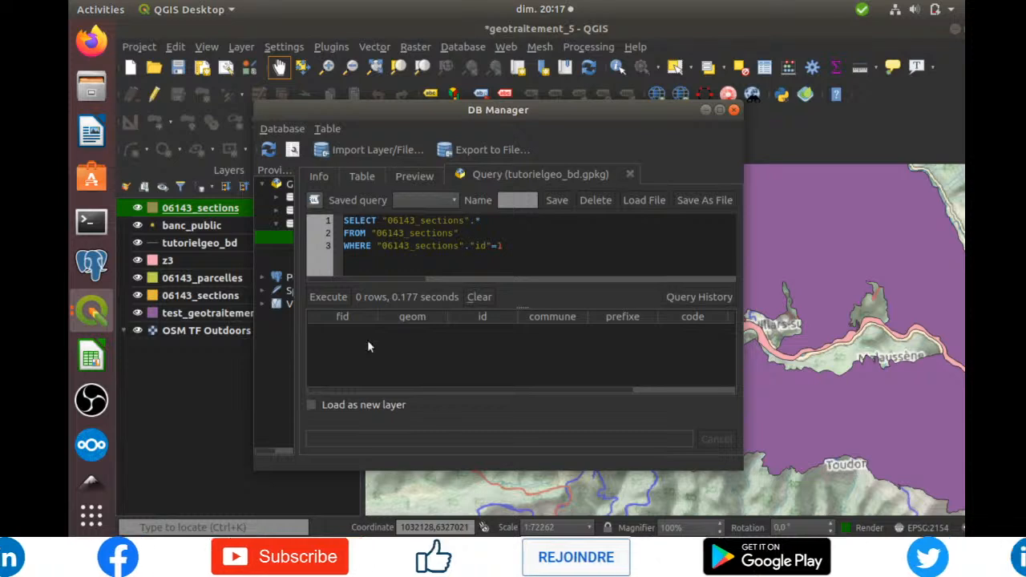
click(502, 246)
key(BackSpace)
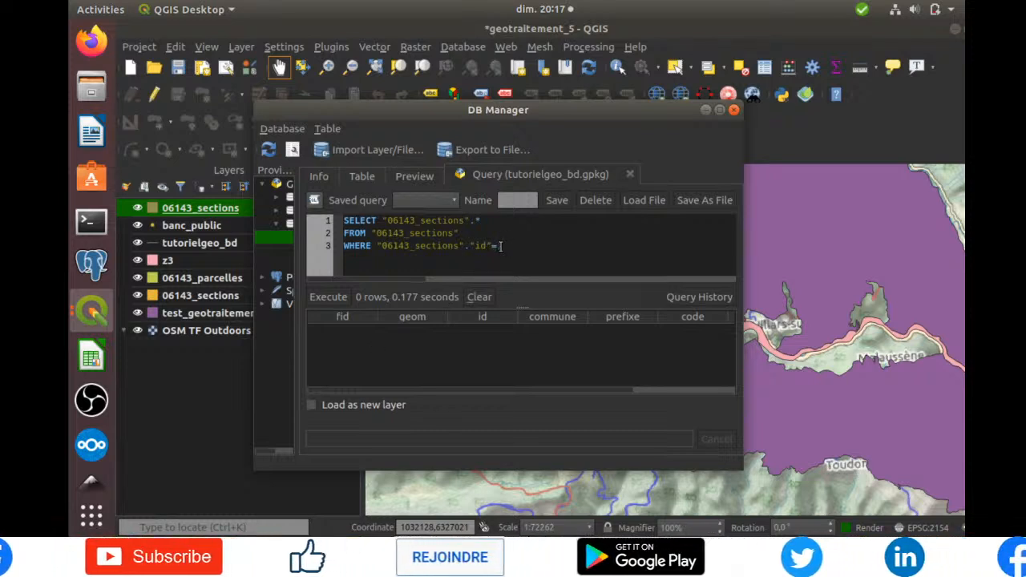
text(1)
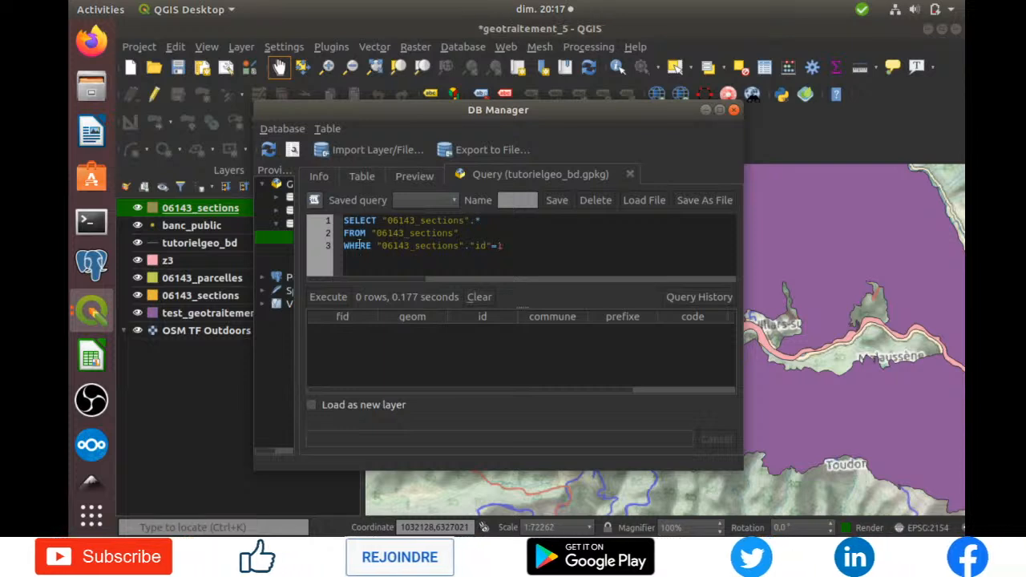
Step: Check the fid and id values in the records of 06143_sections and return to the query
click(357, 176)
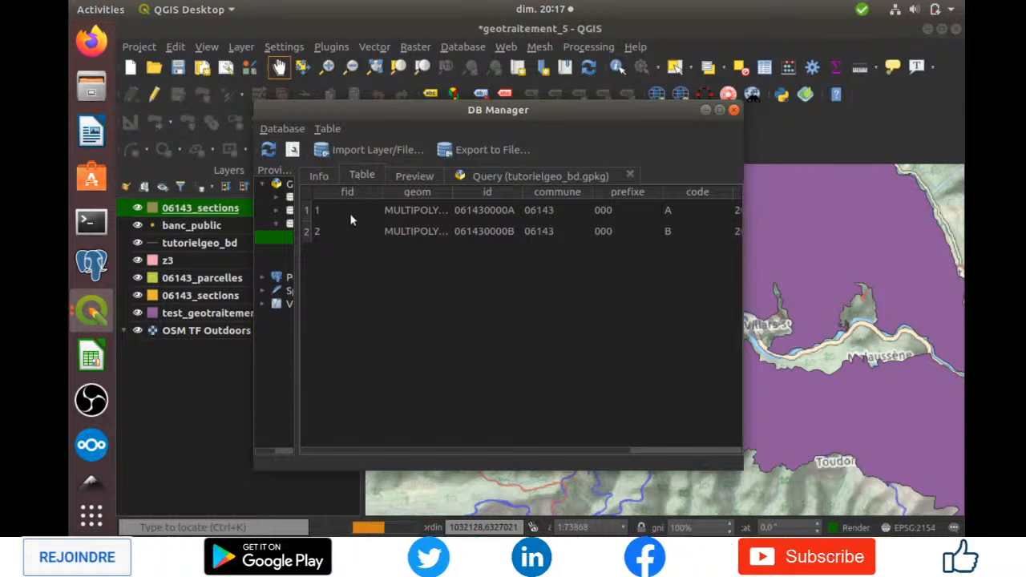
click(349, 213)
click(341, 231)
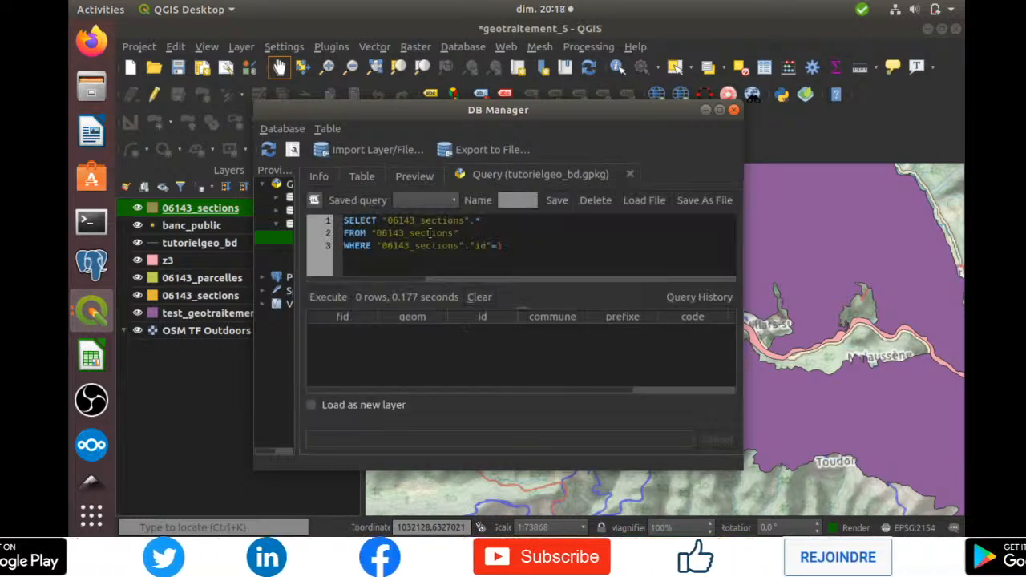
text(1)
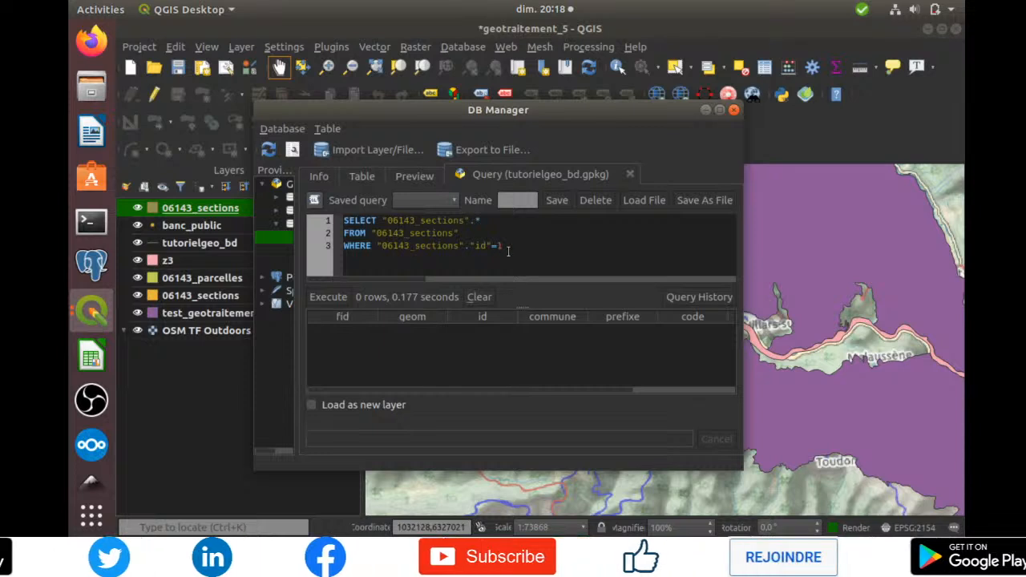
Step: Enclose the id value in single quotes as '1' in the WHERE clause and execute the query
click(506, 245)
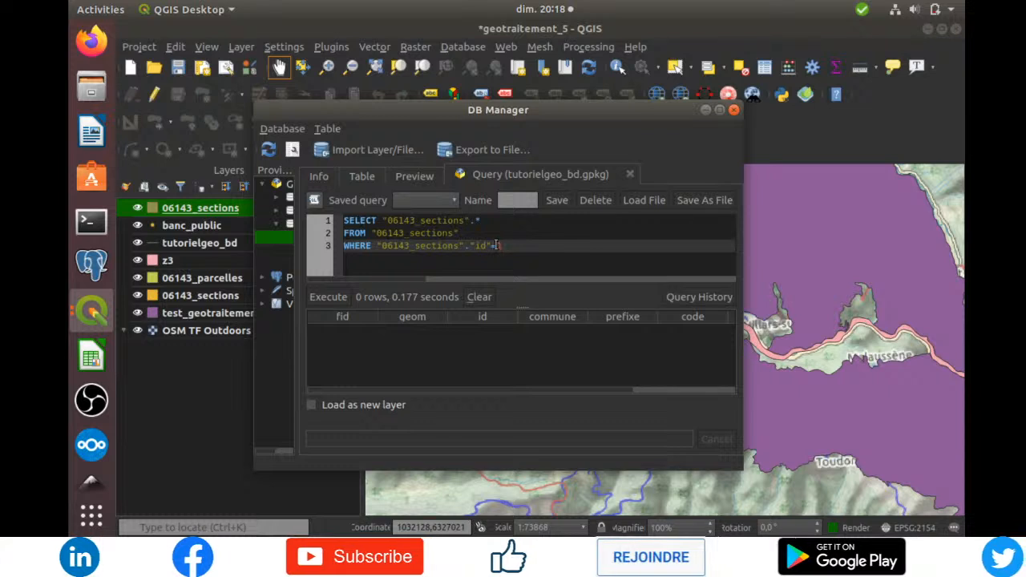
double_click(504, 245)
text(')
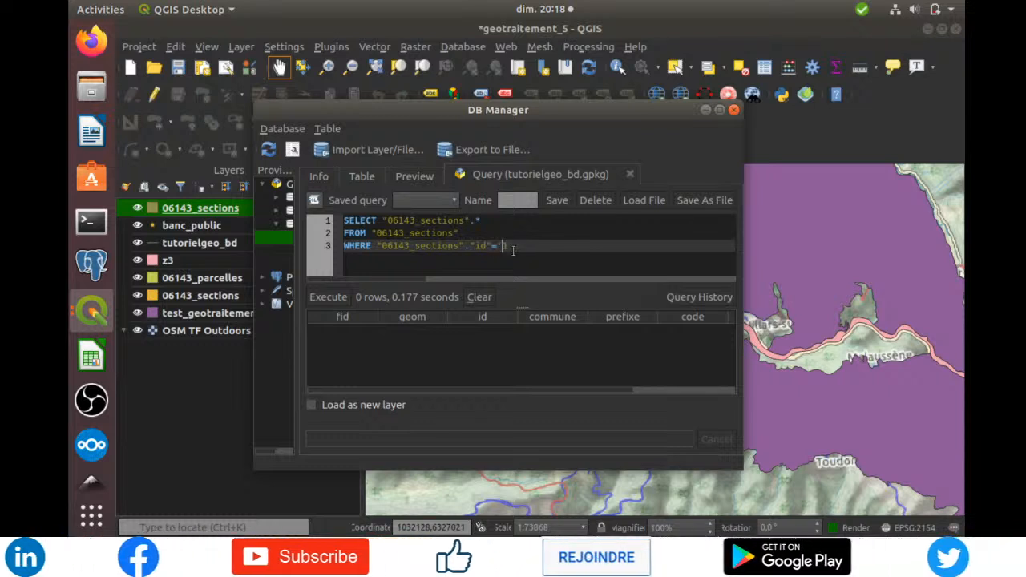
text(1)
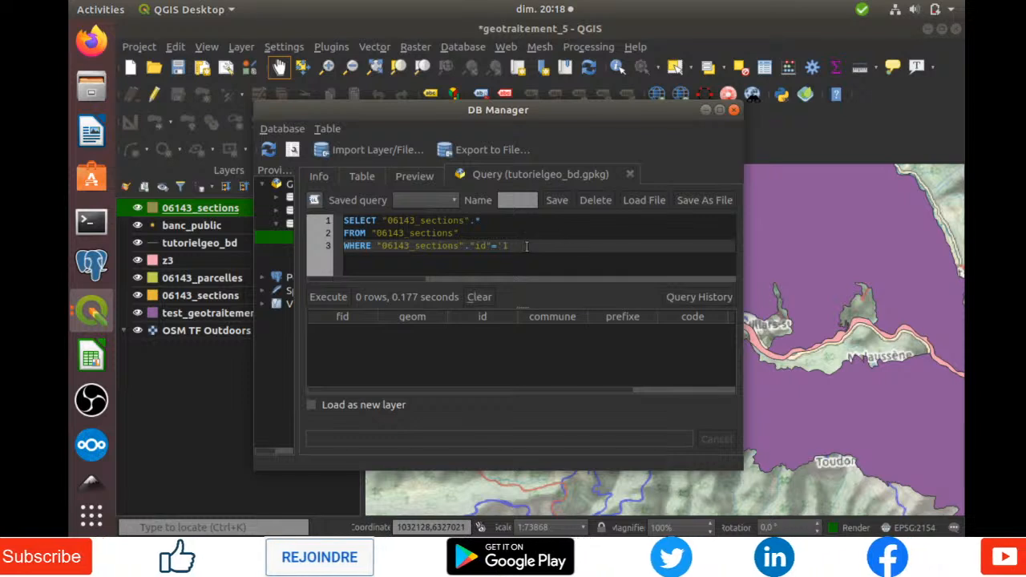
click(335, 297)
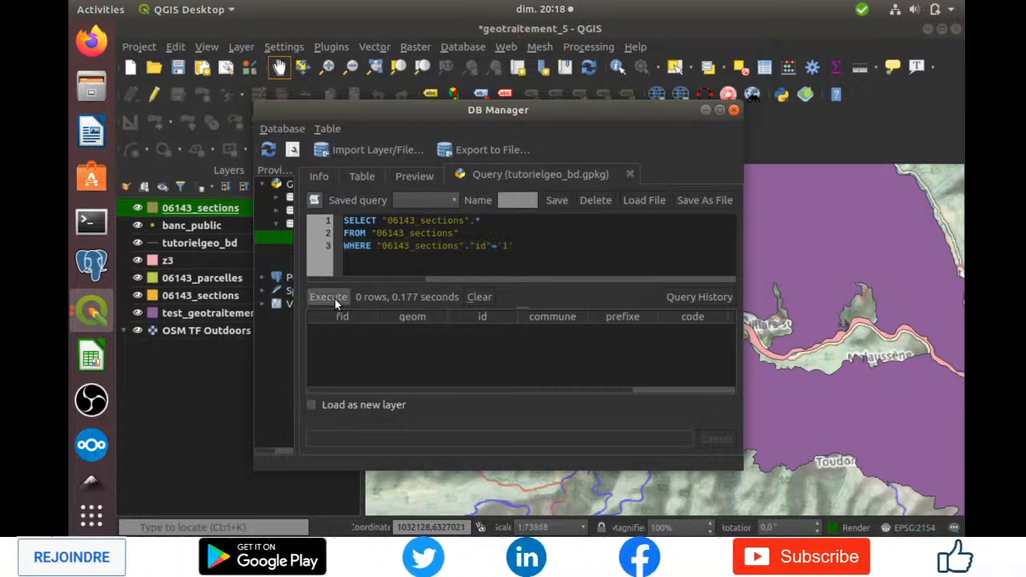
click(335, 297)
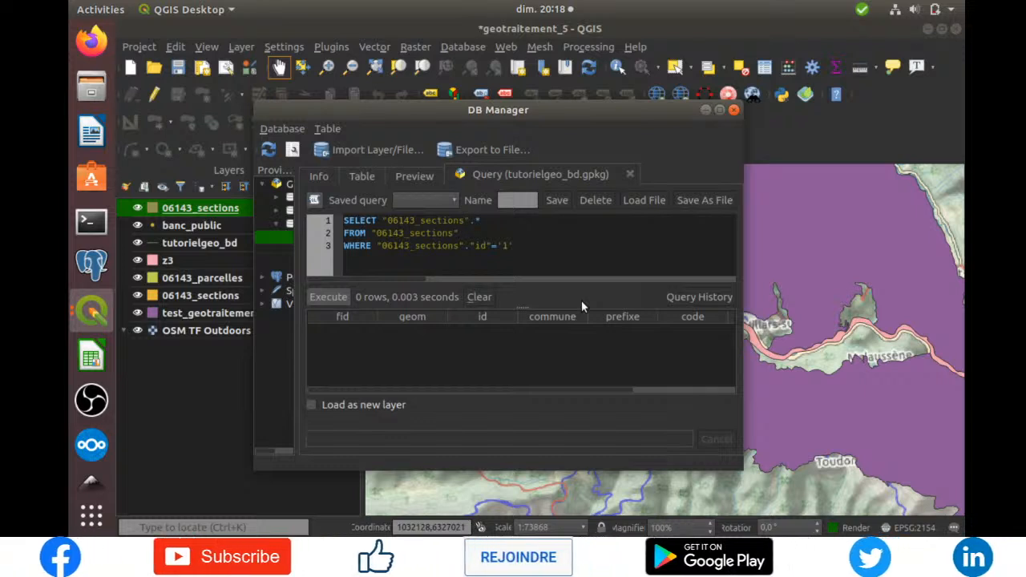
click(319, 297)
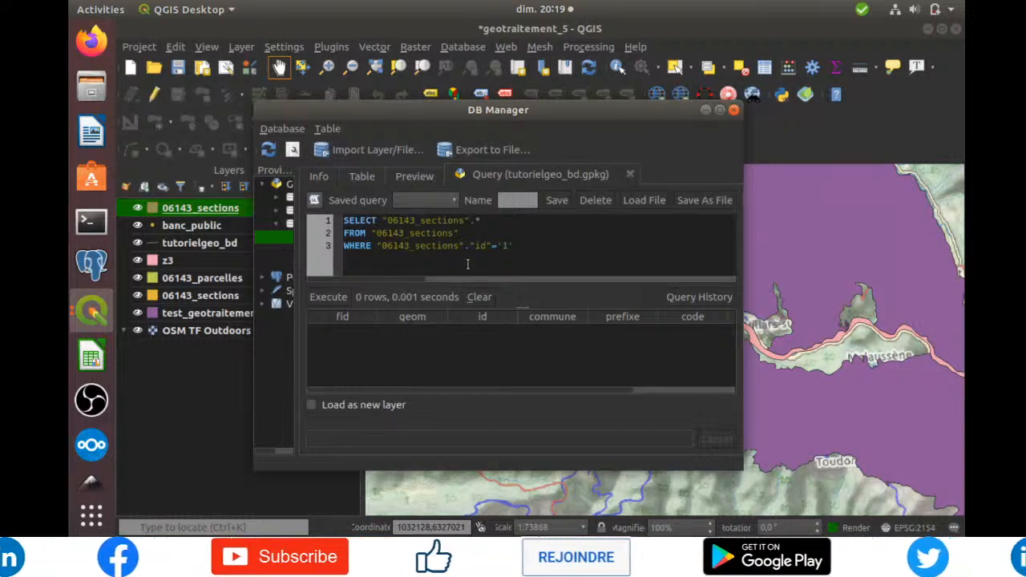
Step: Change the quotes around the id value to double quotes, "1", and execute the query
click(523, 249)
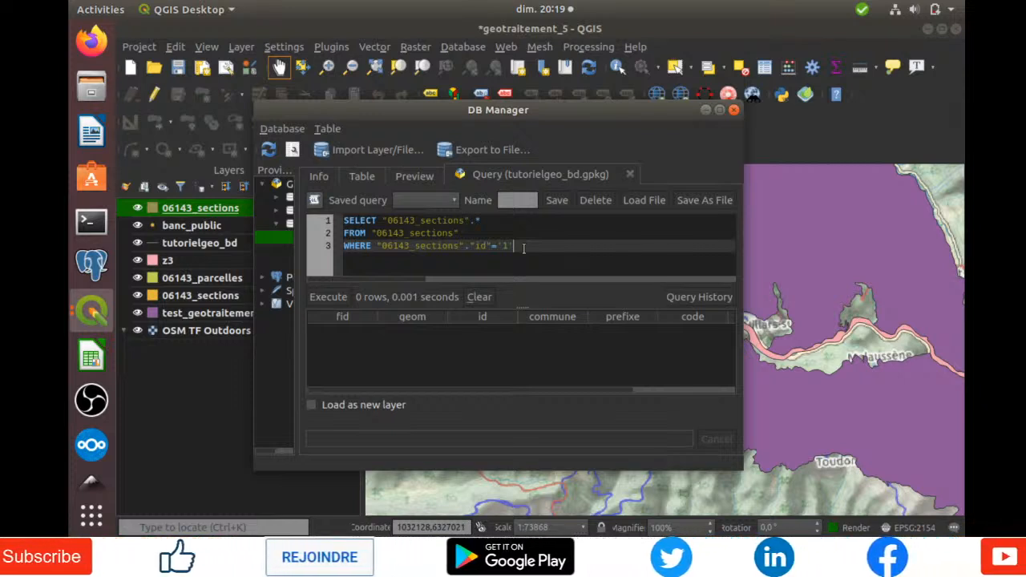
key(Left)
key(Left)
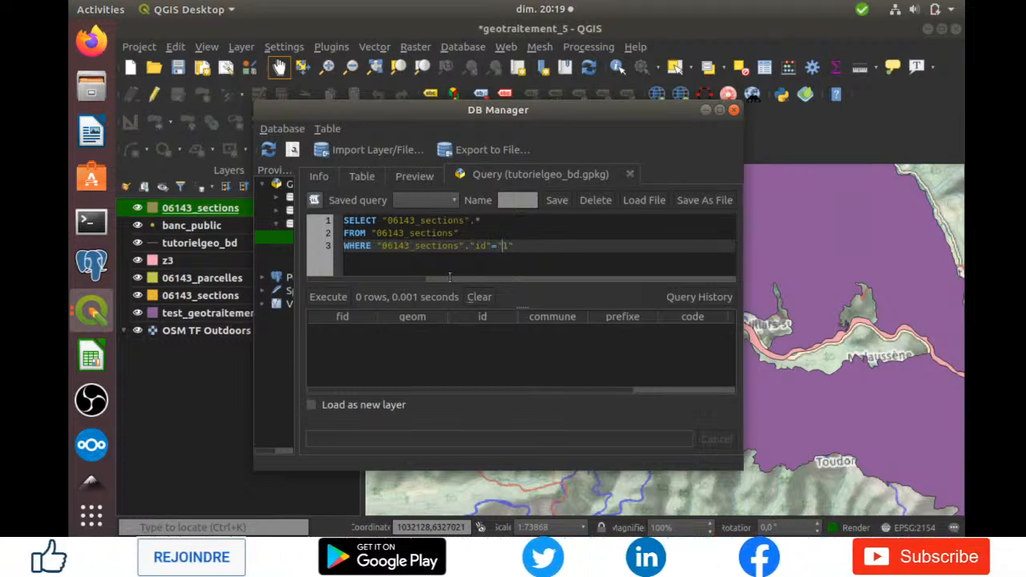
click(331, 297)
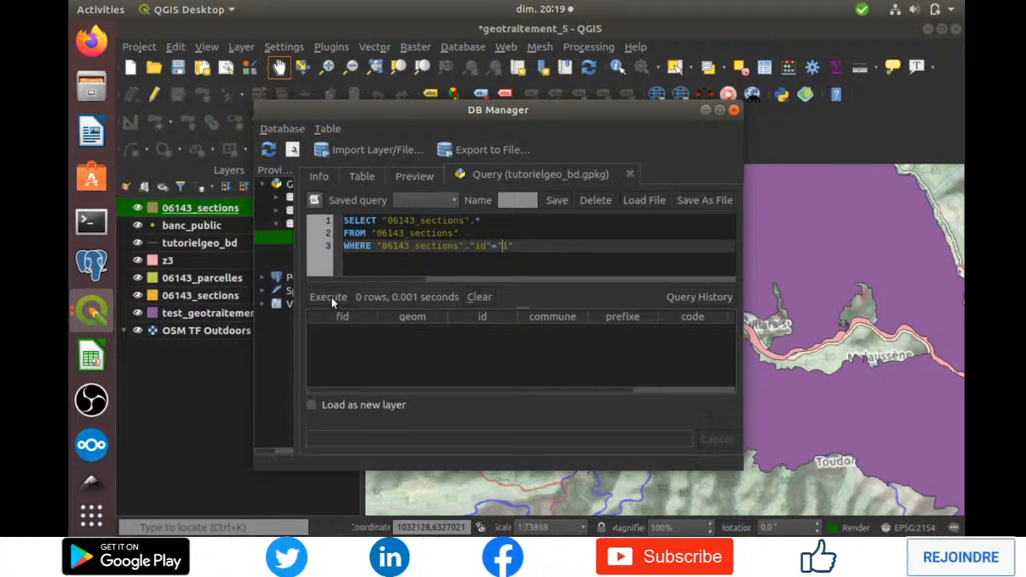
click(331, 296)
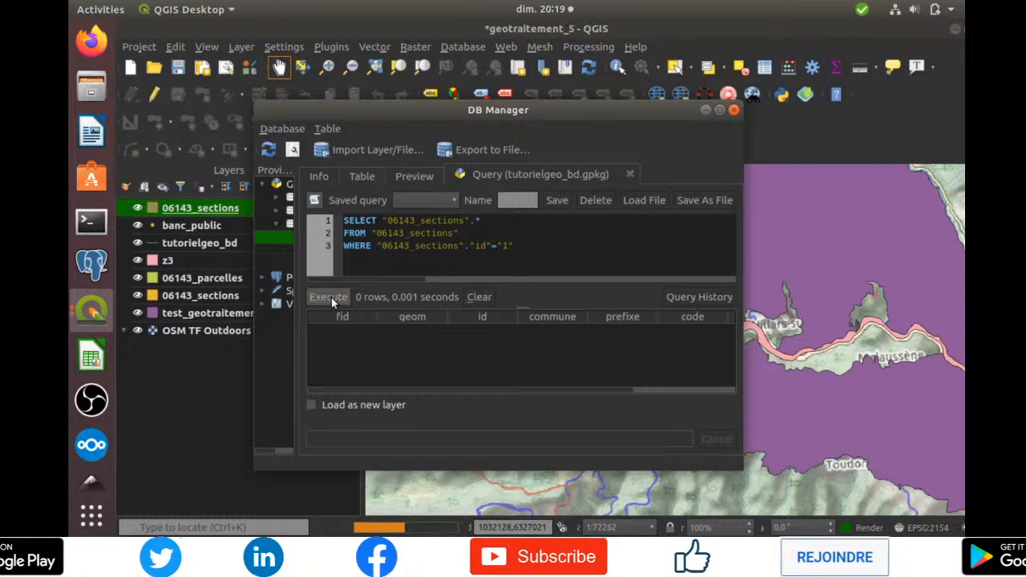
click(331, 297)
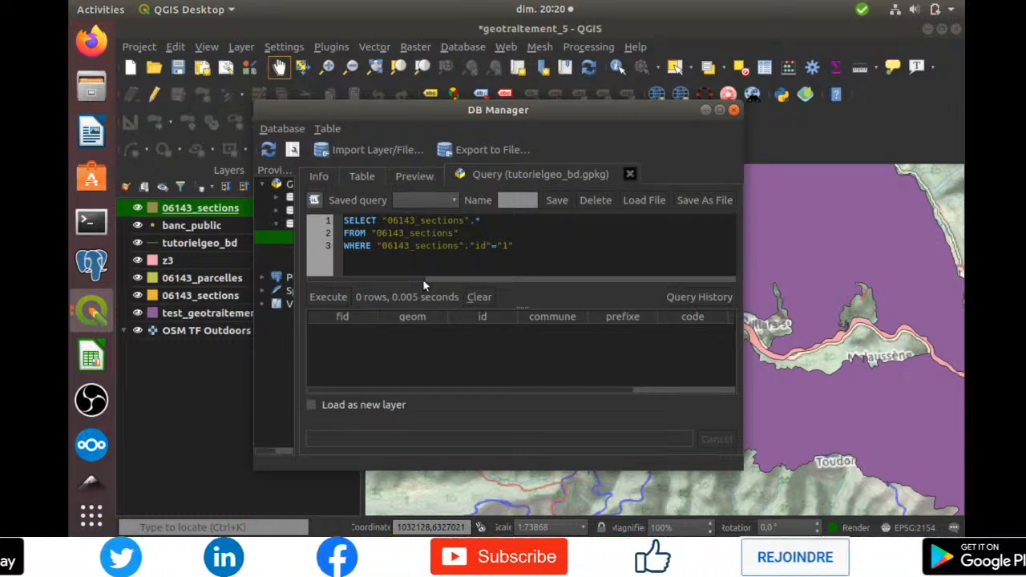
Step: Close the query, widen the providers tree and examine the remaining columns of the 06143_sections table
click(433, 175)
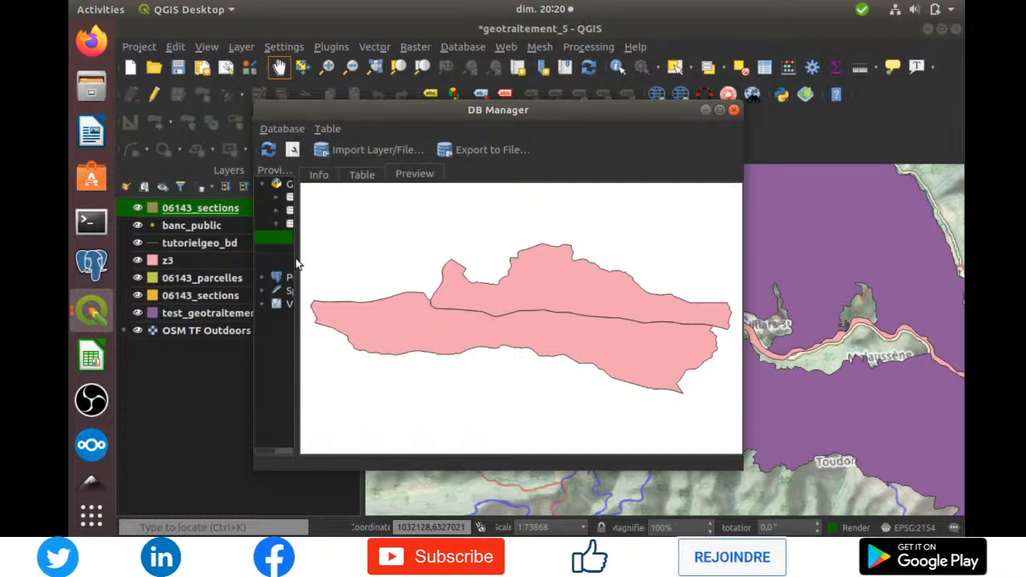
drag(294, 258, 486, 275)
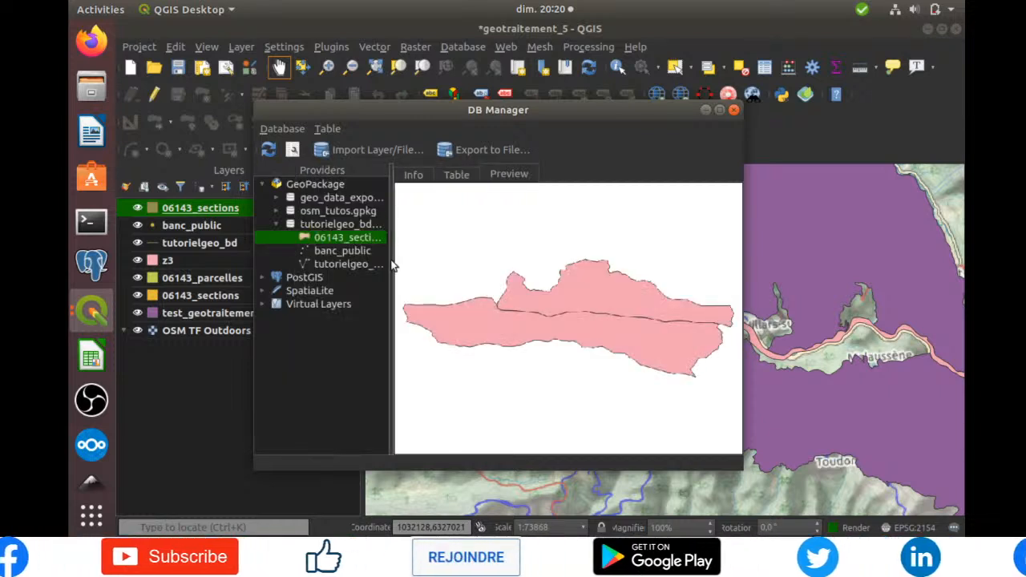
drag(392, 266, 427, 265)
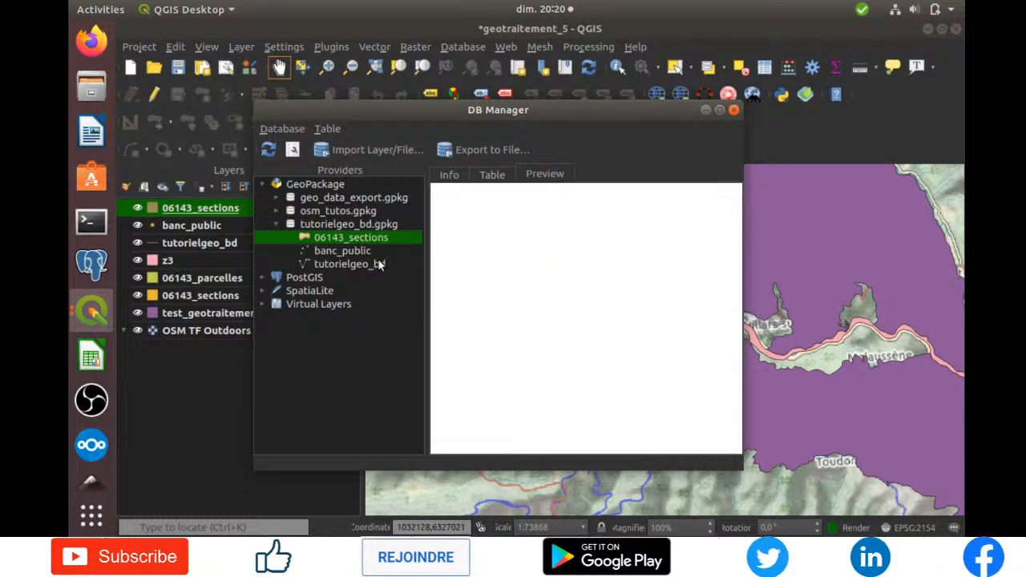
click(492, 174)
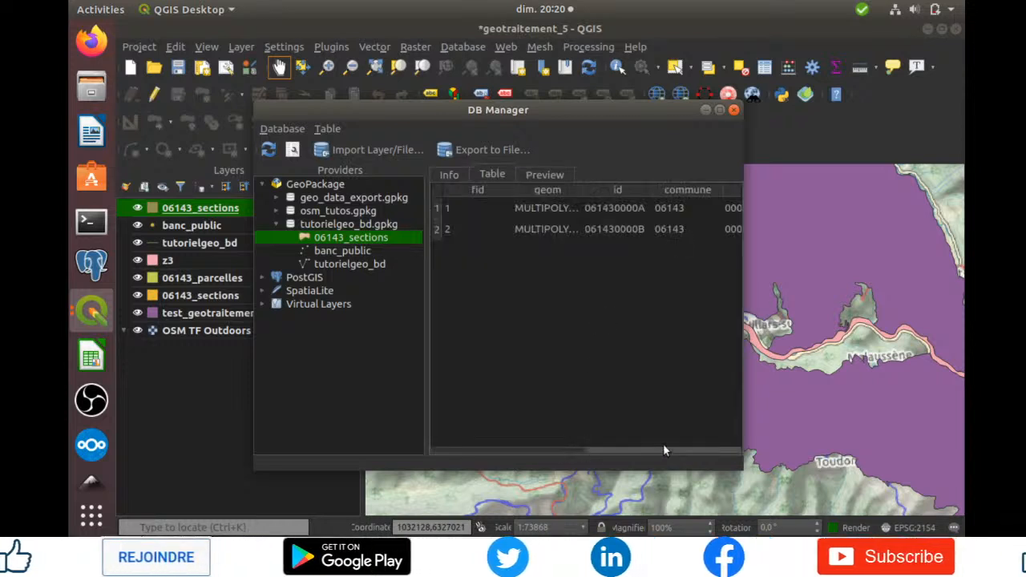
click(604, 450)
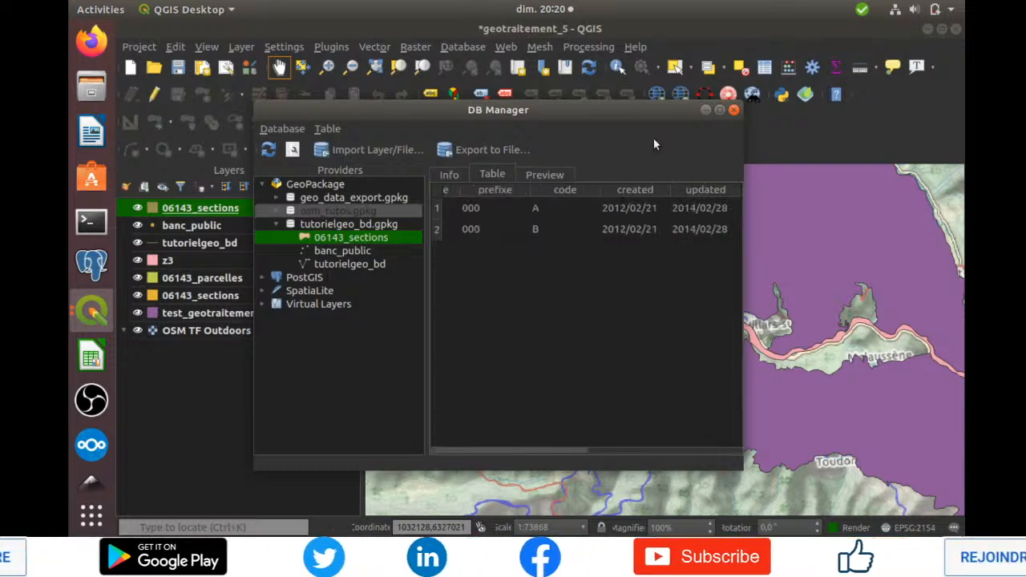
Step: Close DB Manager and show the desktop
click(734, 111)
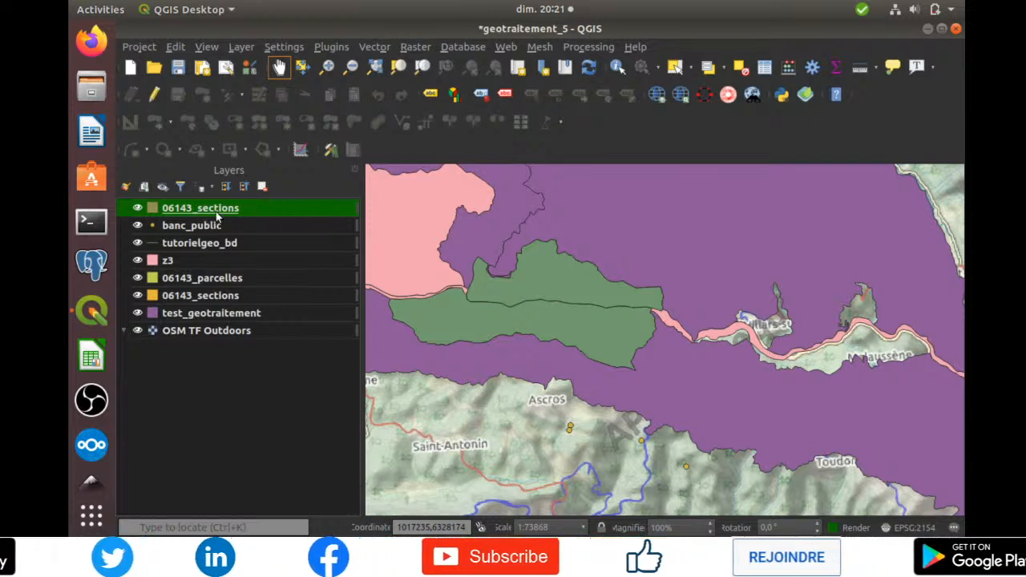
key(super+d)
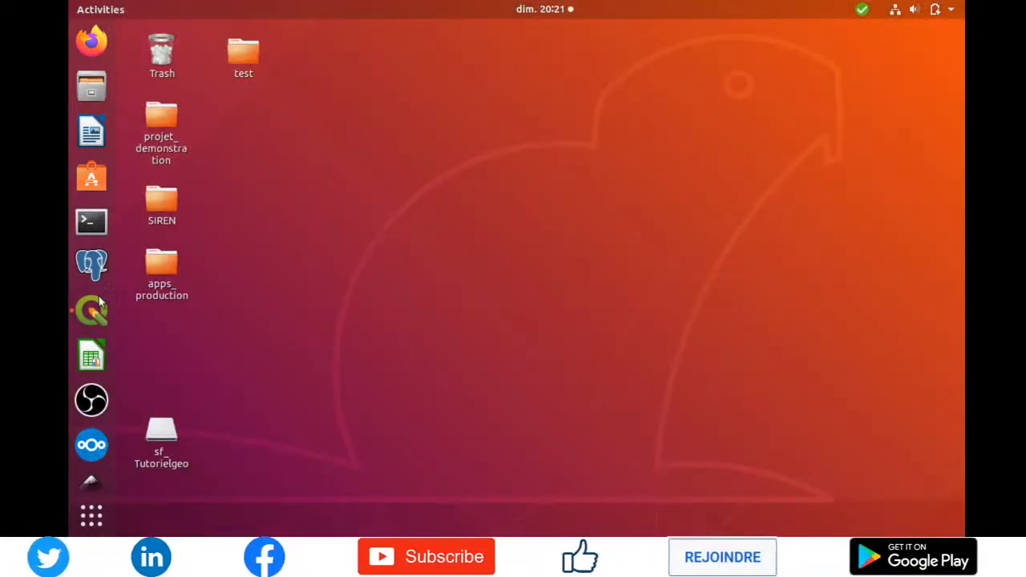
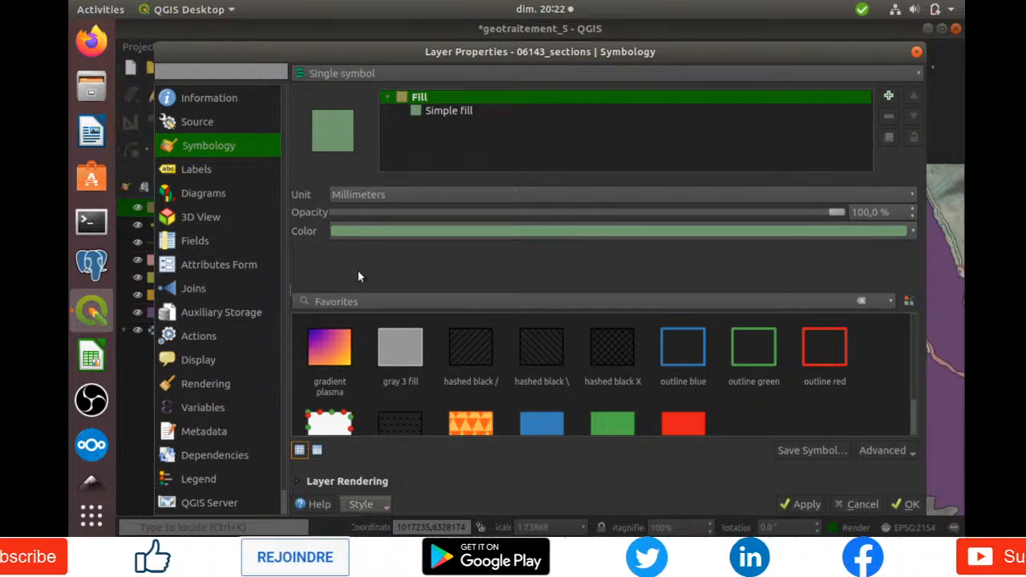
Step: Save the style of the 06143_sections layer in the GeoPackage database under the name style DB and accept the layer properties
click(387, 507)
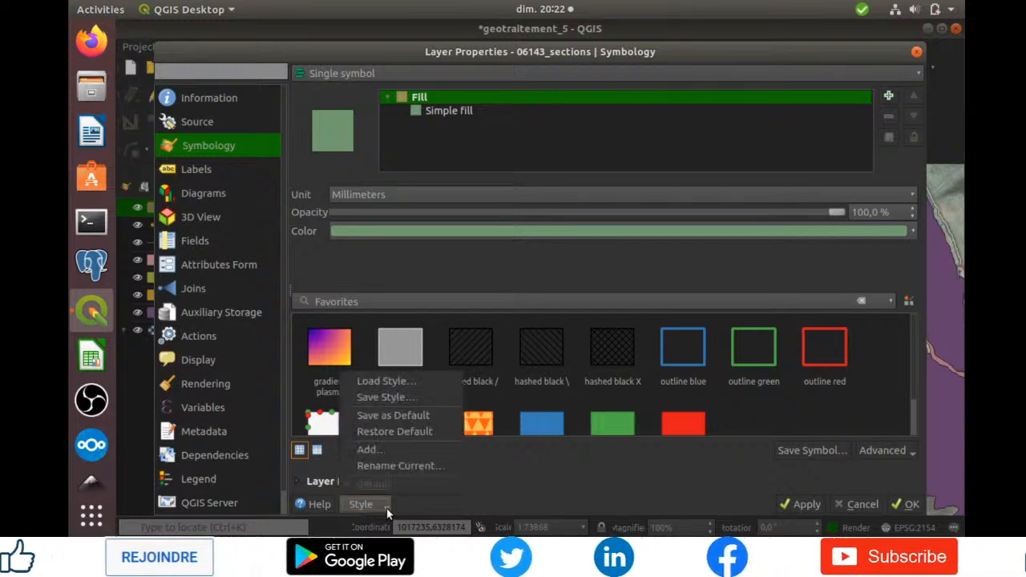
click(389, 394)
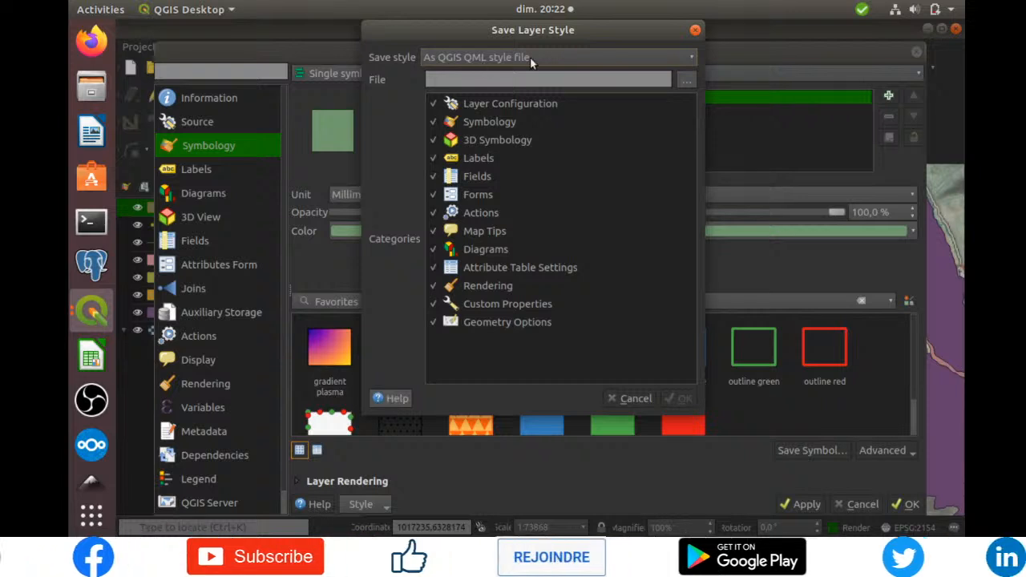
click(690, 58)
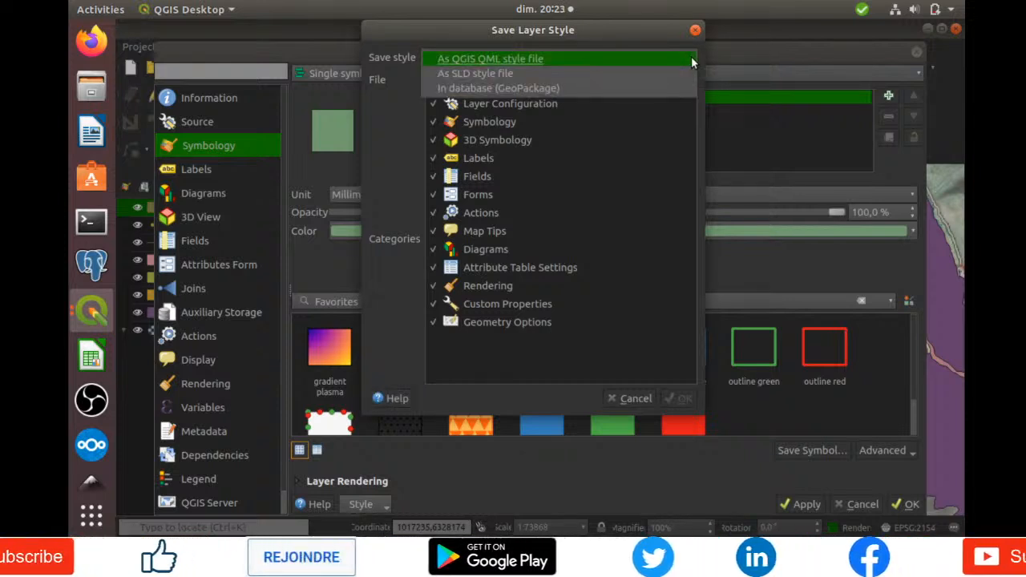
click(516, 88)
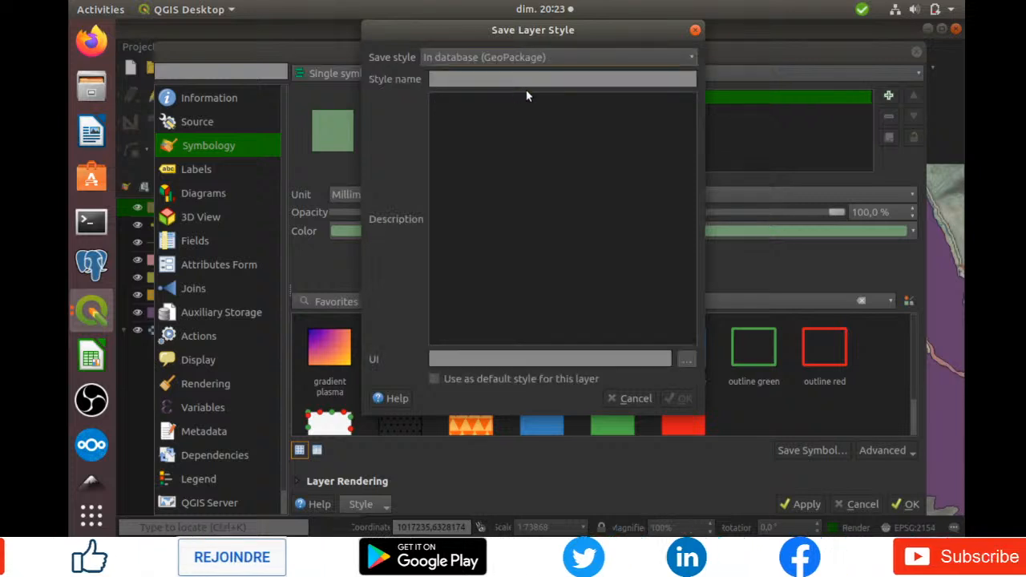
click(506, 80)
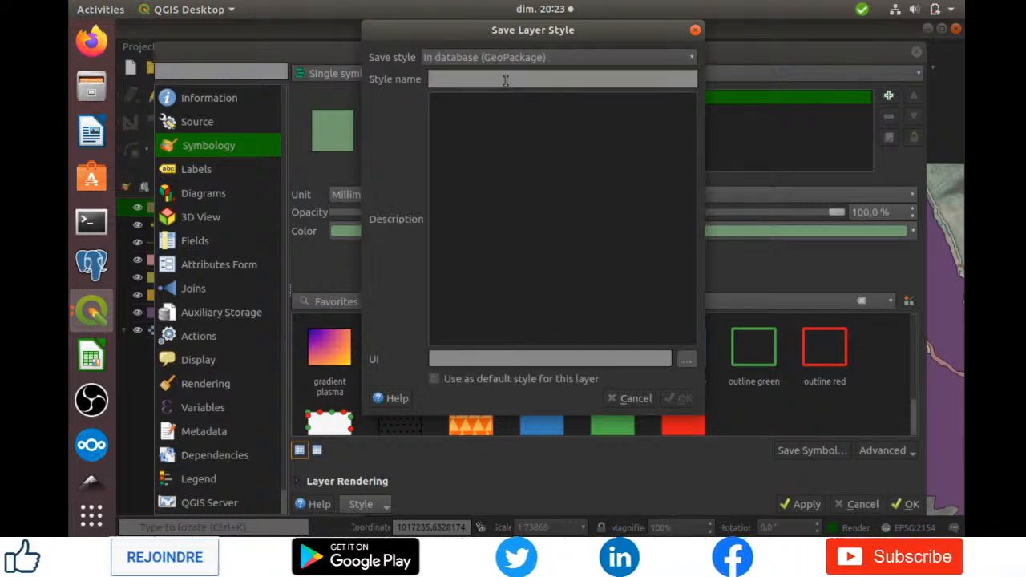
text(style DB)
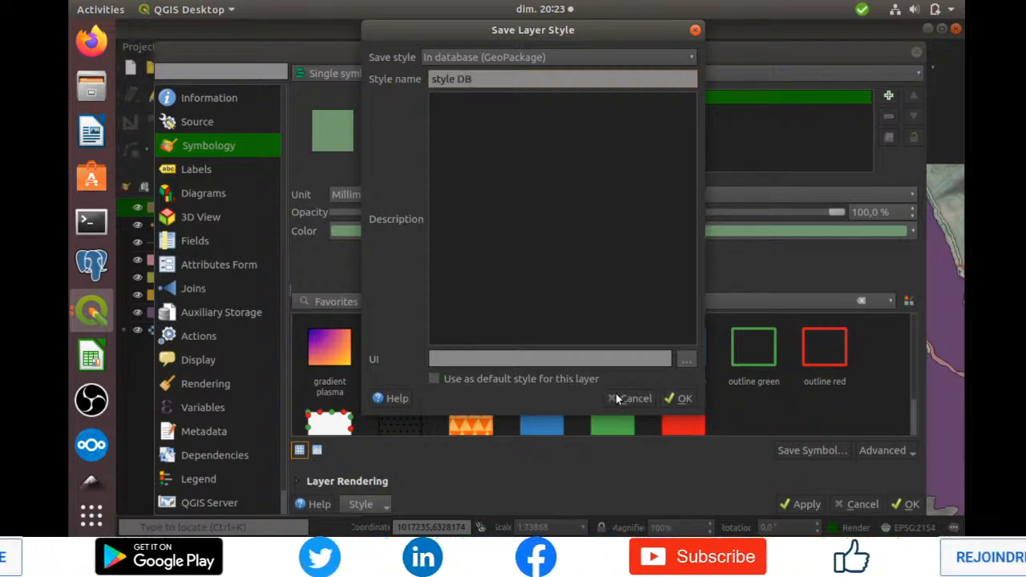
click(677, 398)
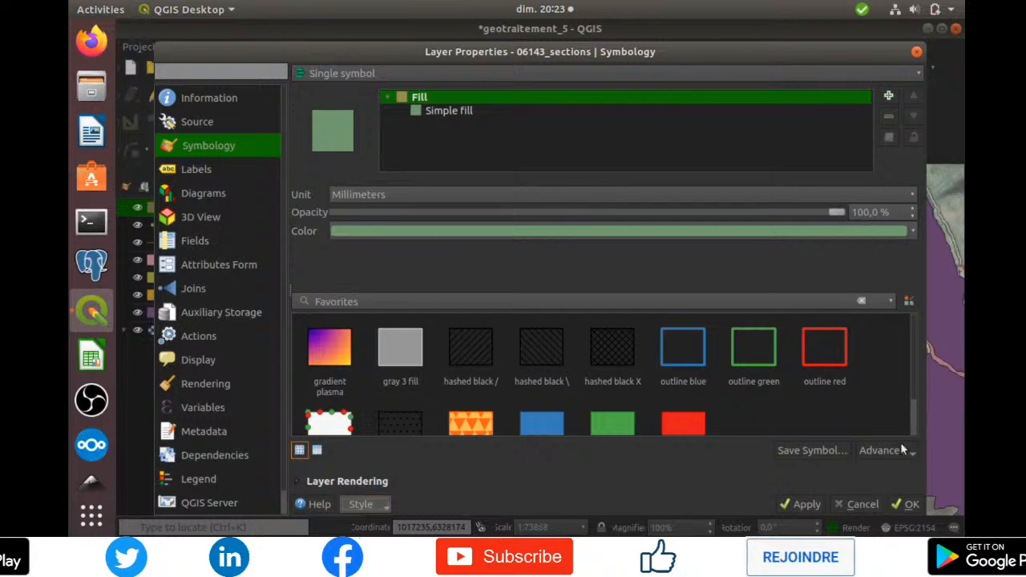
click(909, 504)
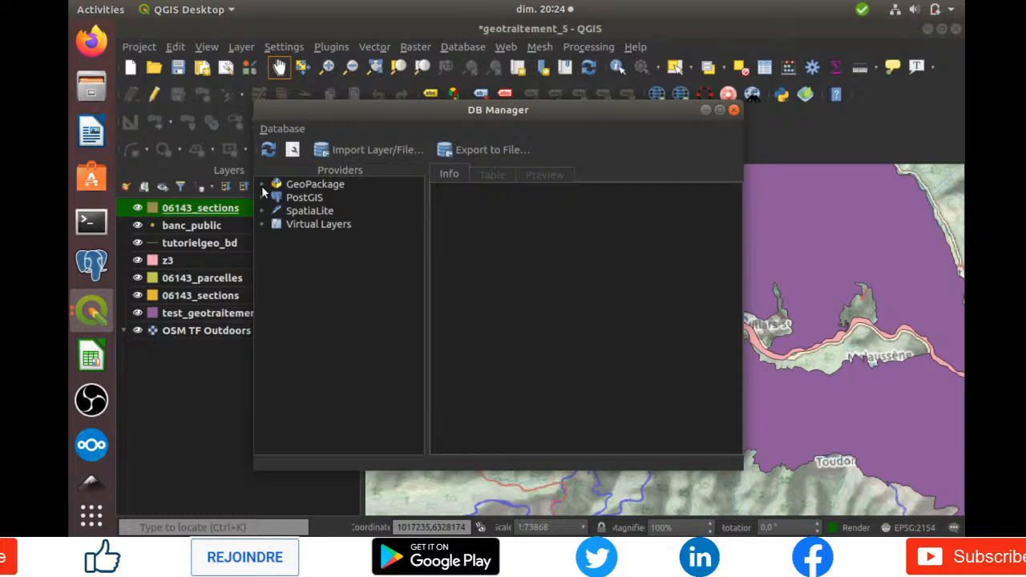
Step: Inspect the contents of tutorielgeo_bd.gpkg and its 06143_sections table in DB Manager, refresh the database and close the manager
click(263, 186)
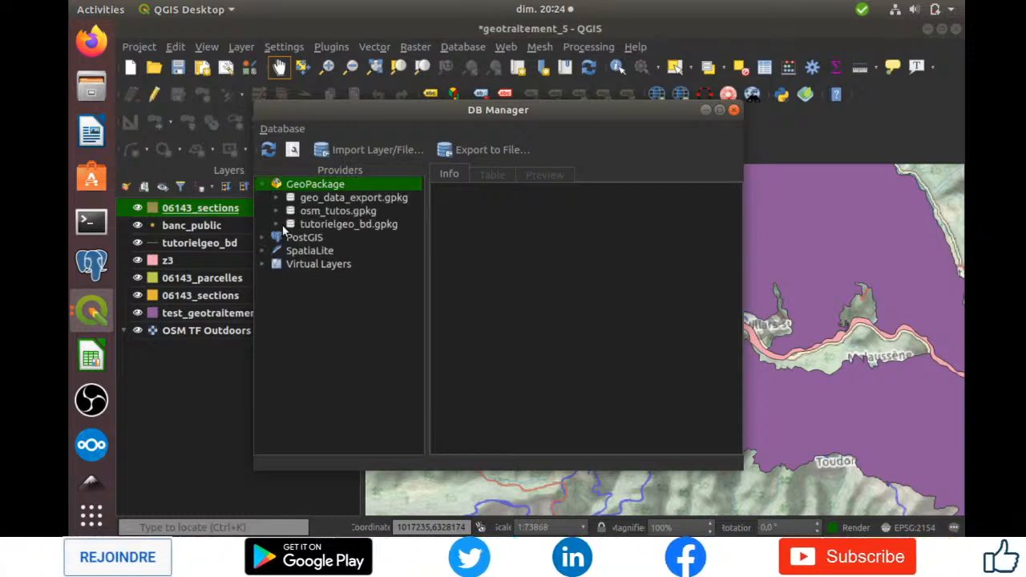
click(278, 222)
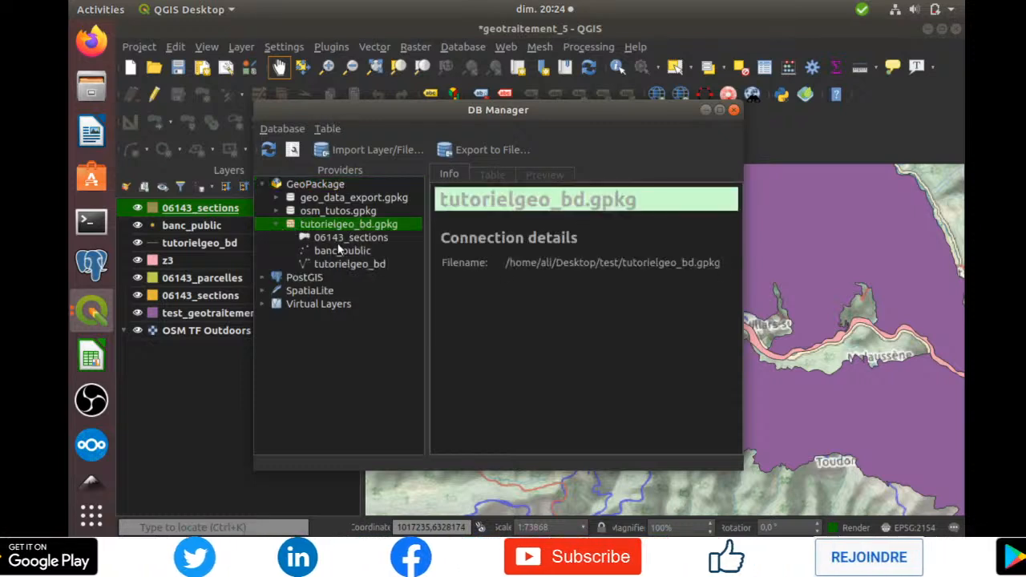
click(344, 237)
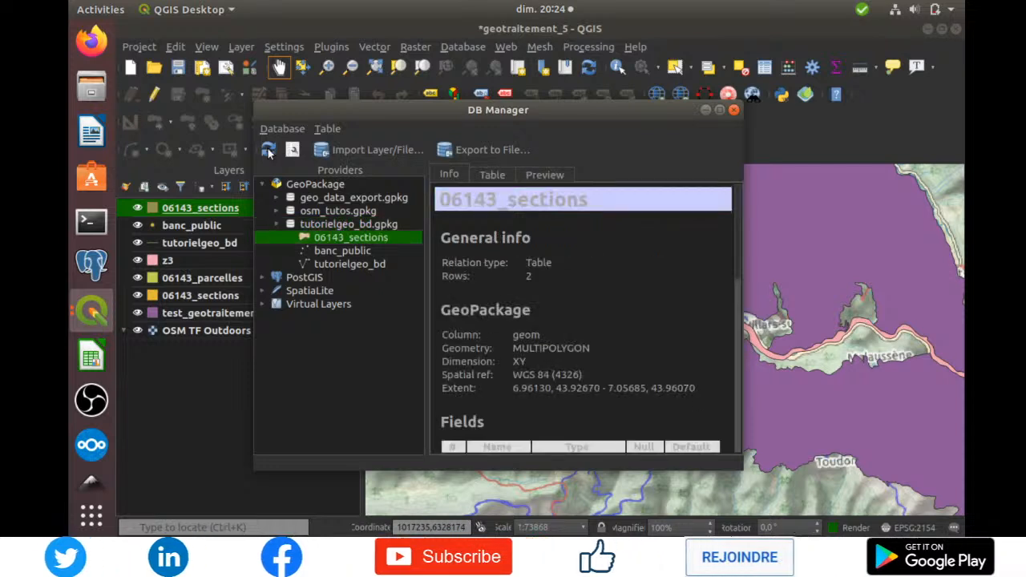
click(313, 224)
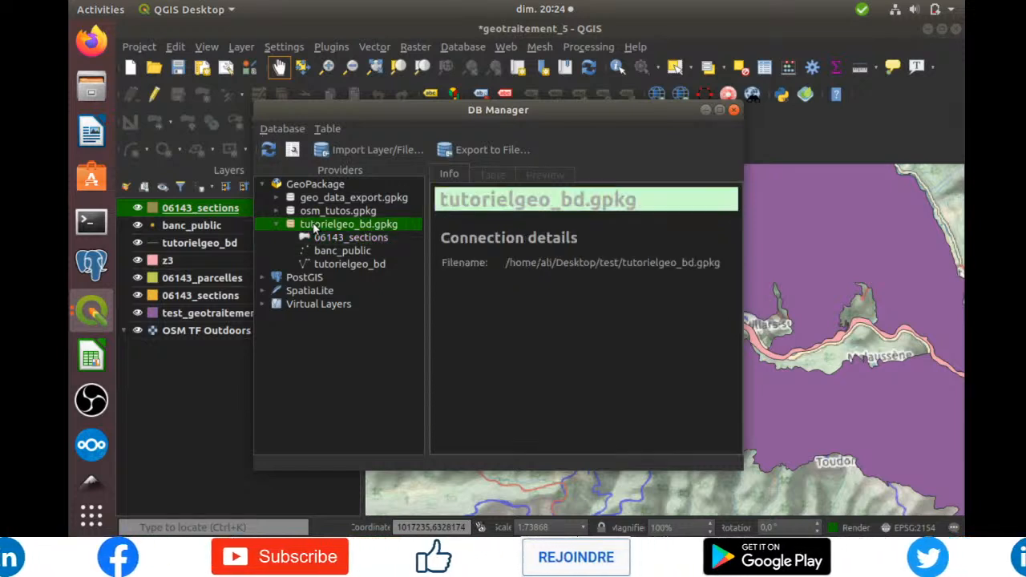
click(270, 152)
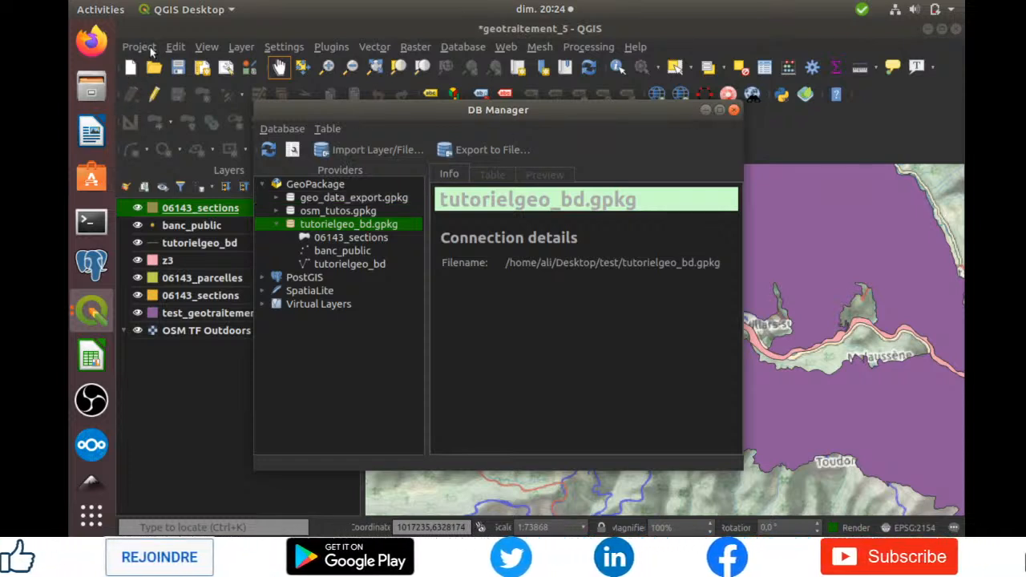
click(733, 110)
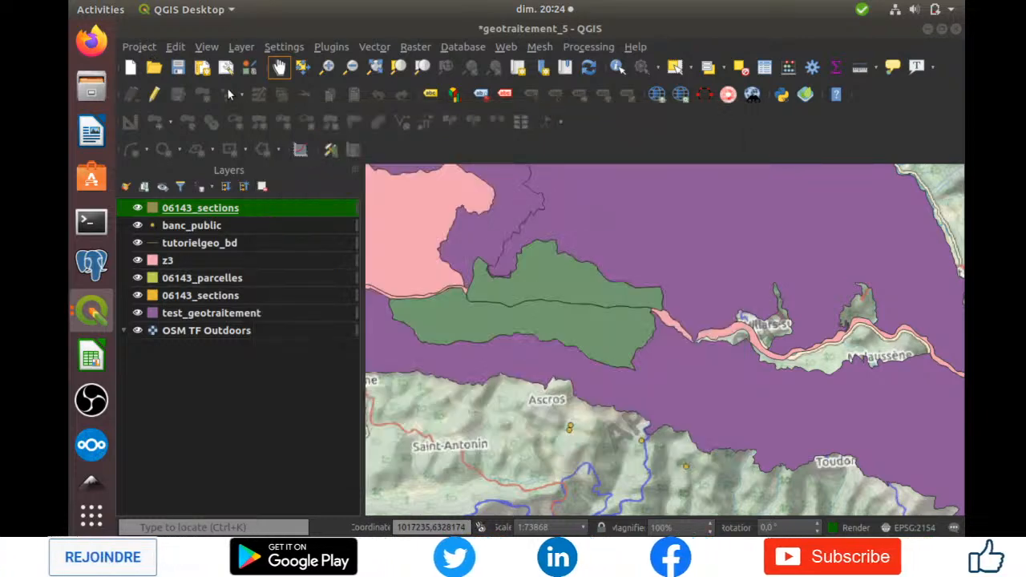
Step: Save the project to the GeoPackage tutorielgeo_bd.gpkg under the name projet1
click(139, 46)
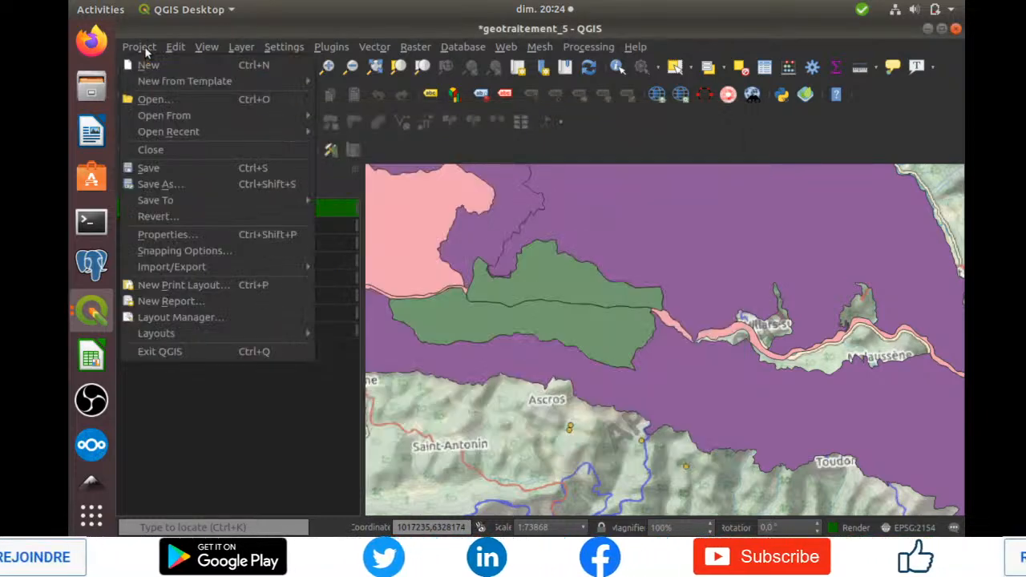
click(144, 46)
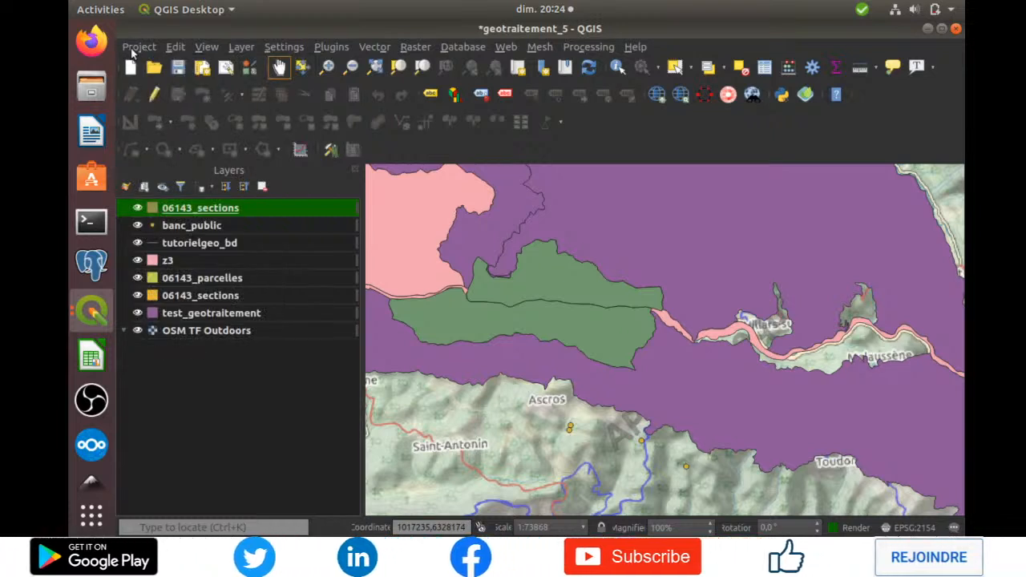
click(132, 48)
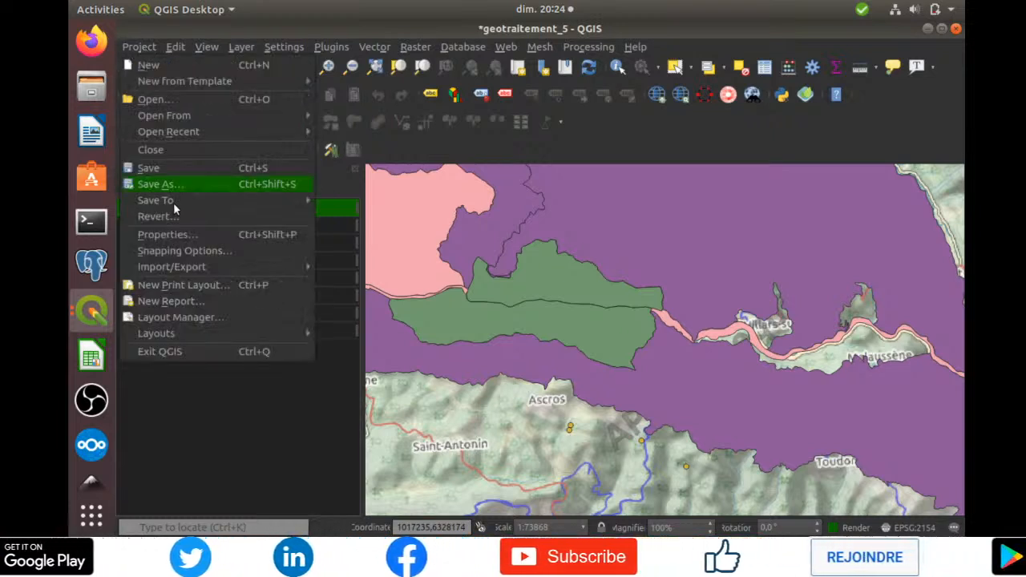
mouse_move(178, 203)
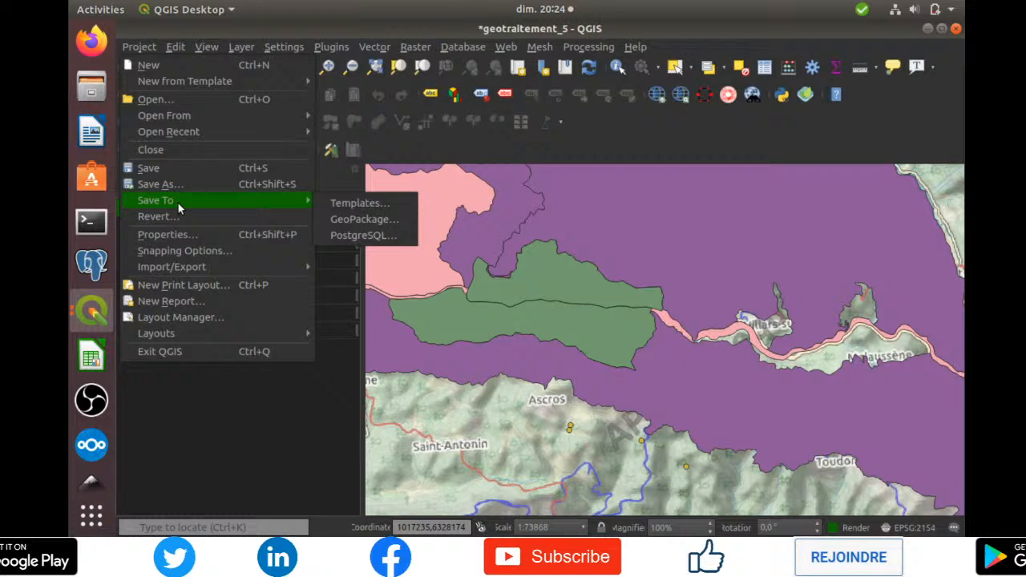
click(378, 218)
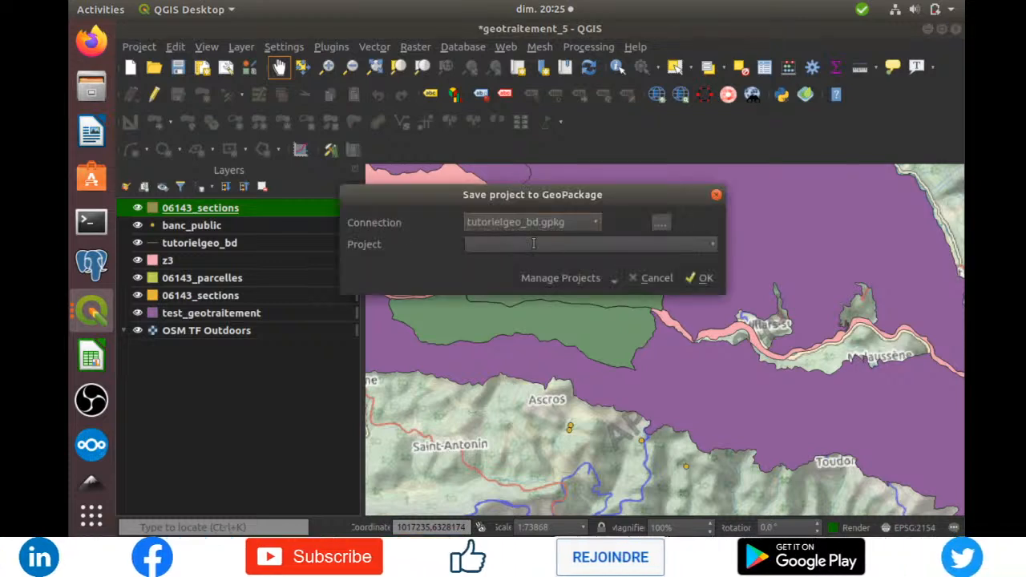
click(534, 244)
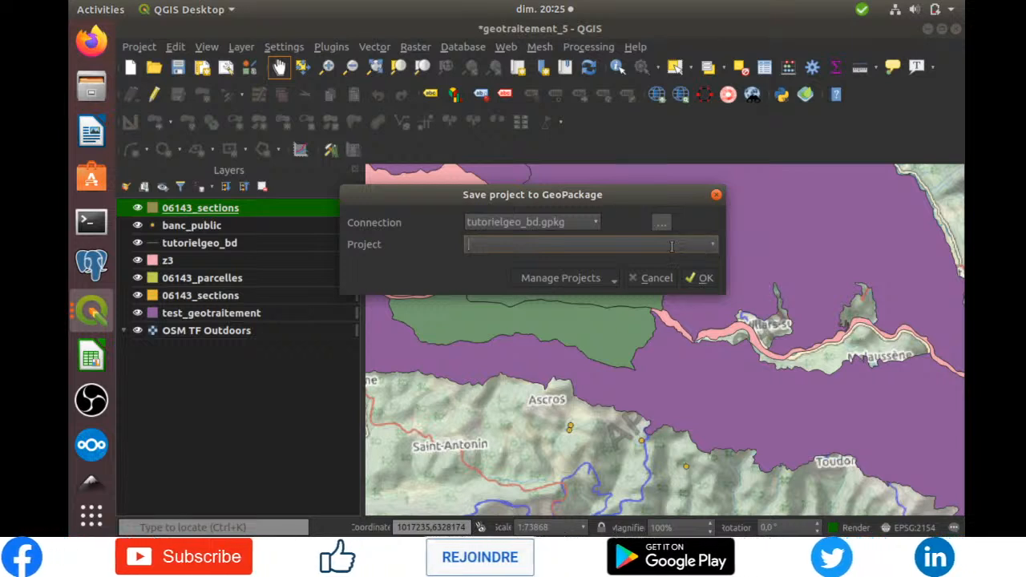
text(projet)
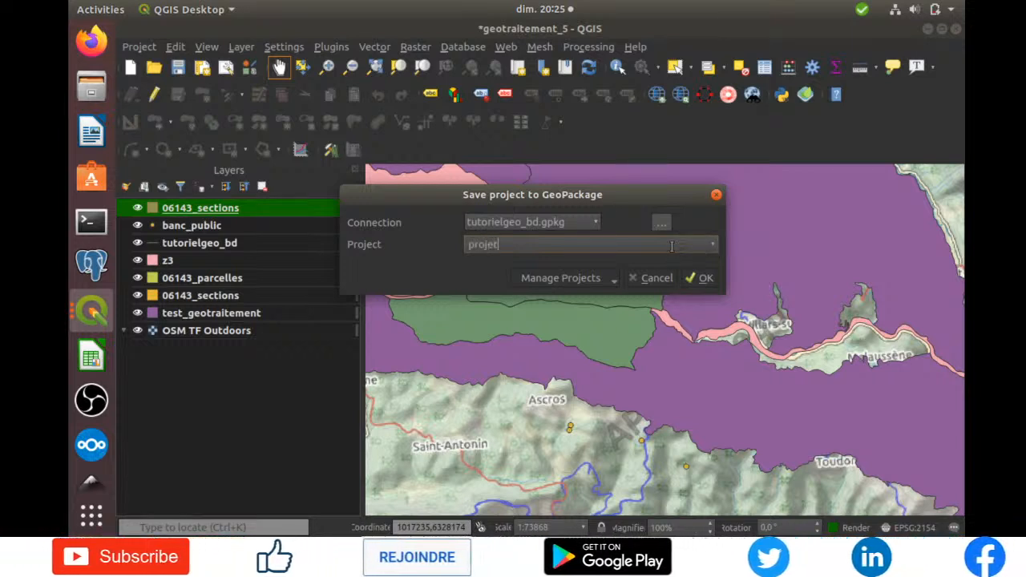
text(1)
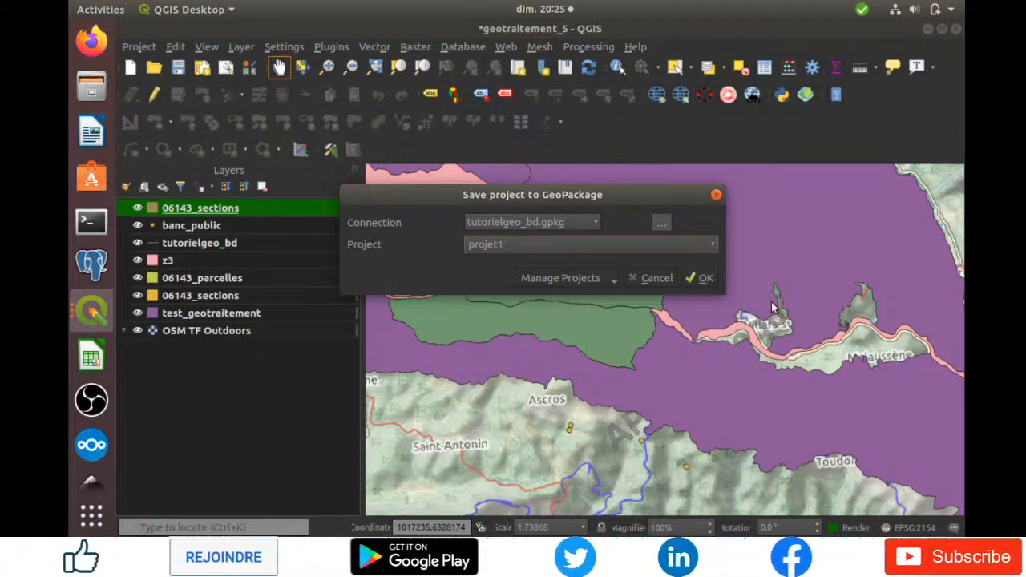
click(704, 278)
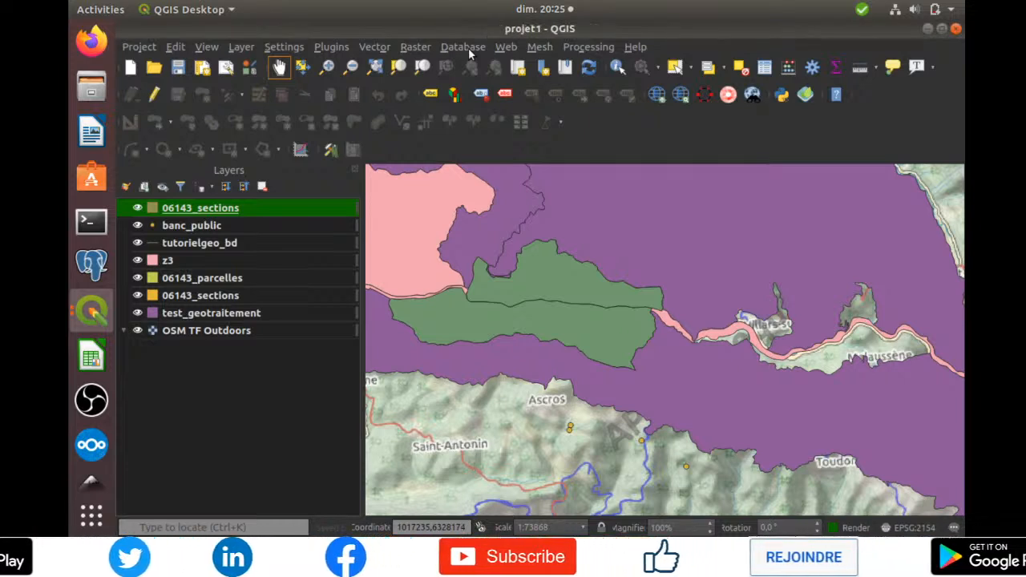
click(468, 47)
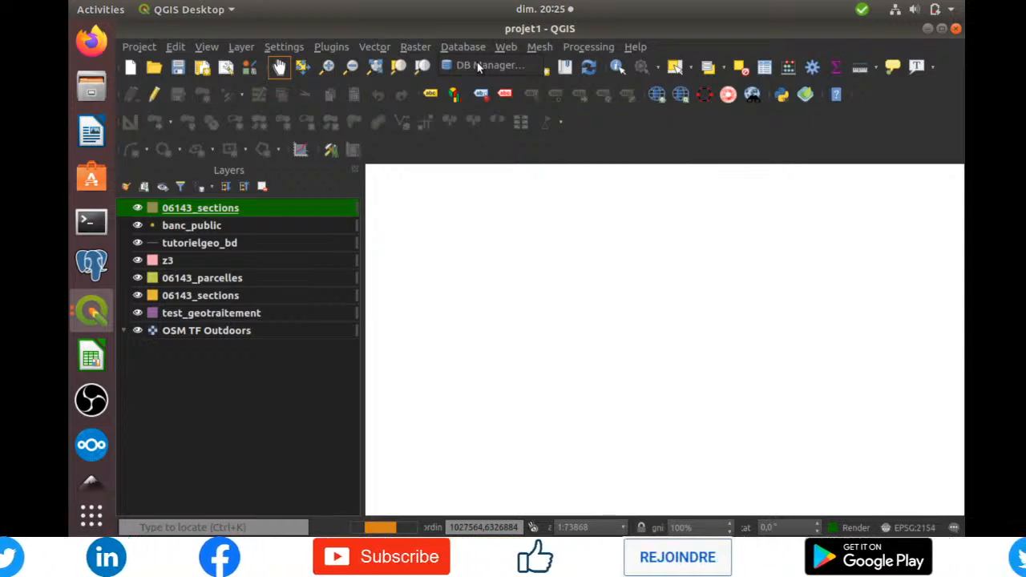
click(477, 64)
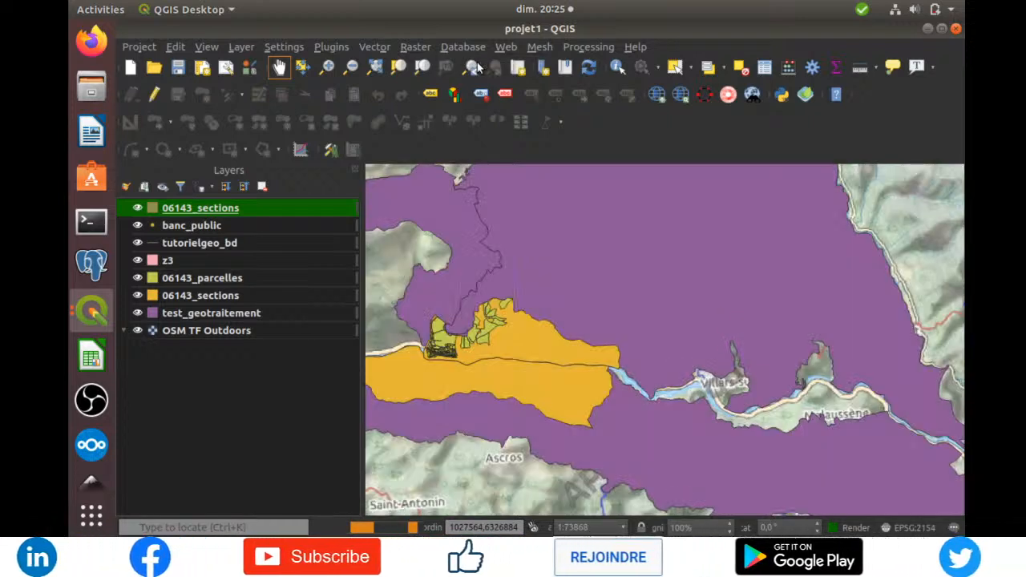
click(477, 66)
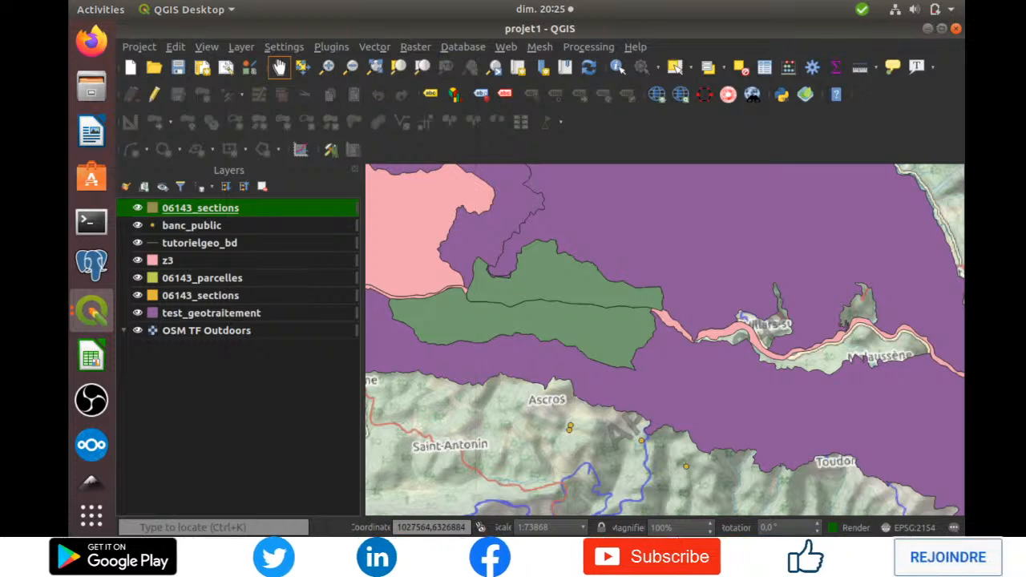
Step: List the tables of the tutorielgeo_bd.gpkg connection in the Data Source Manager, including those with no geometry, and close it
key(ctrl+l)
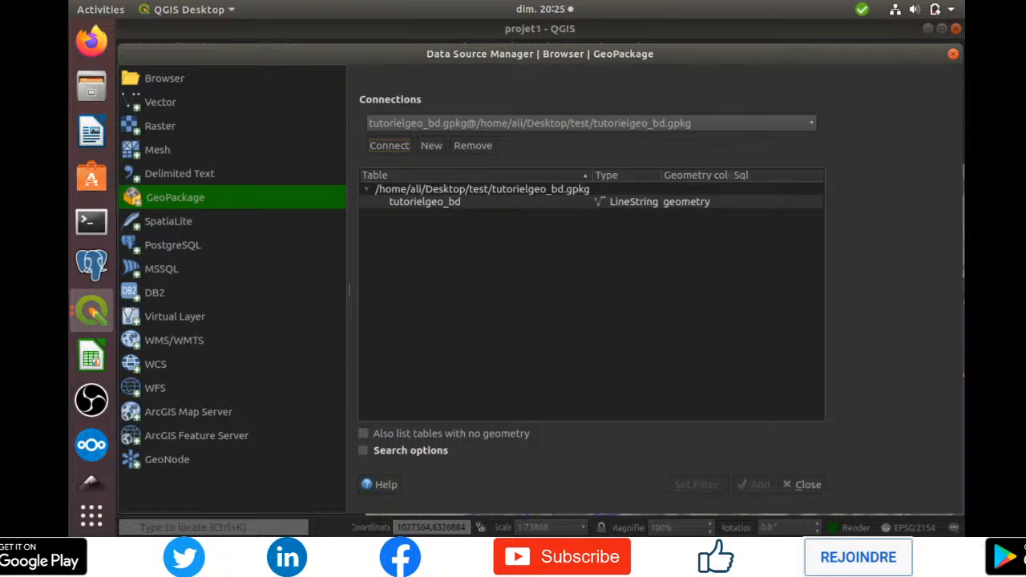
click(389, 145)
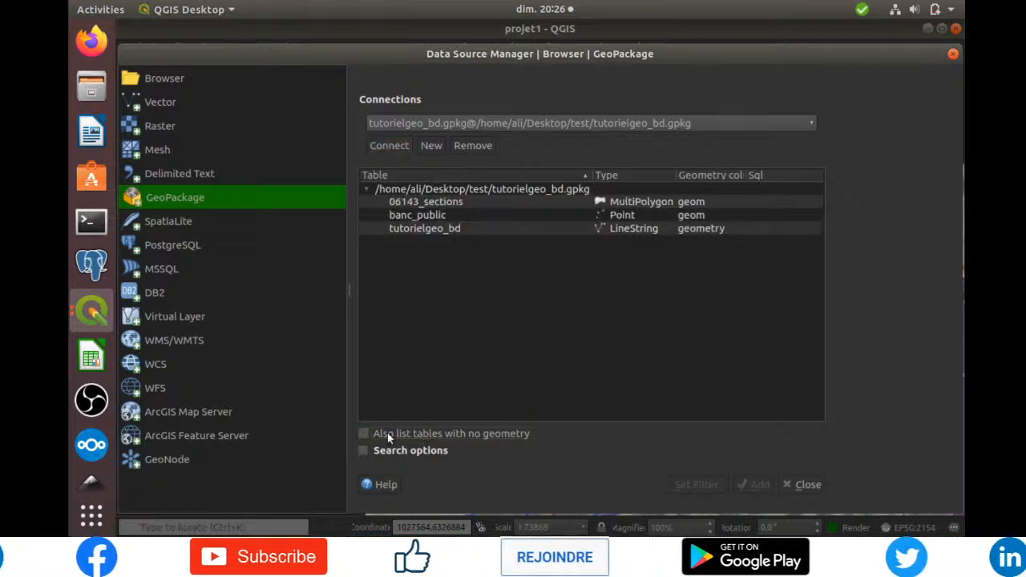
click(365, 435)
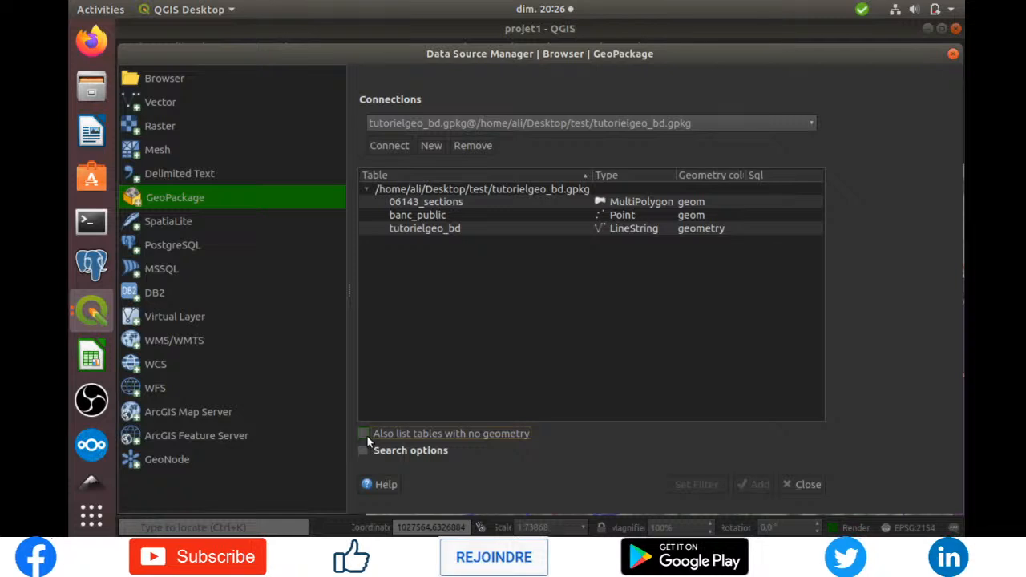
click(365, 435)
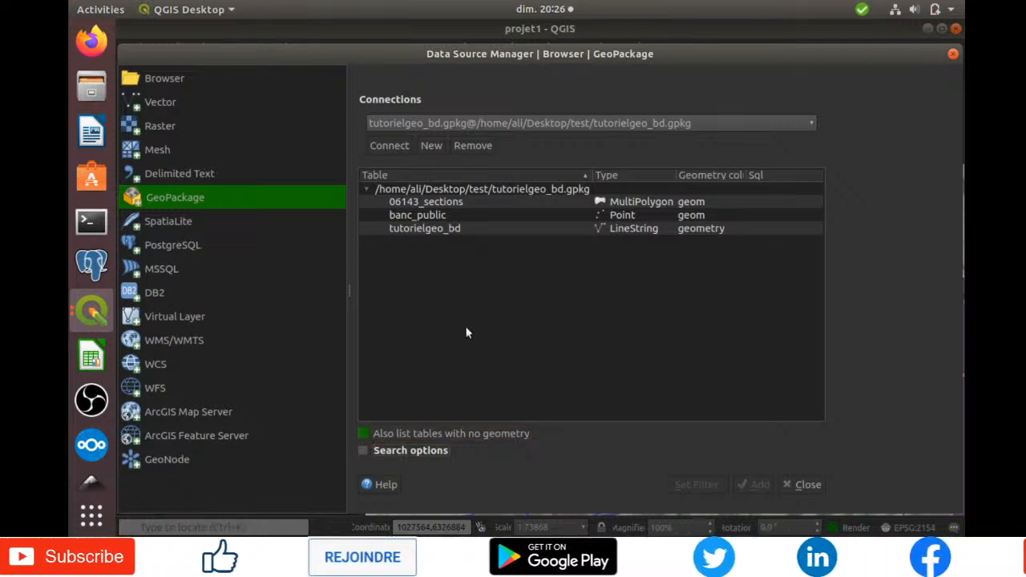
click(389, 146)
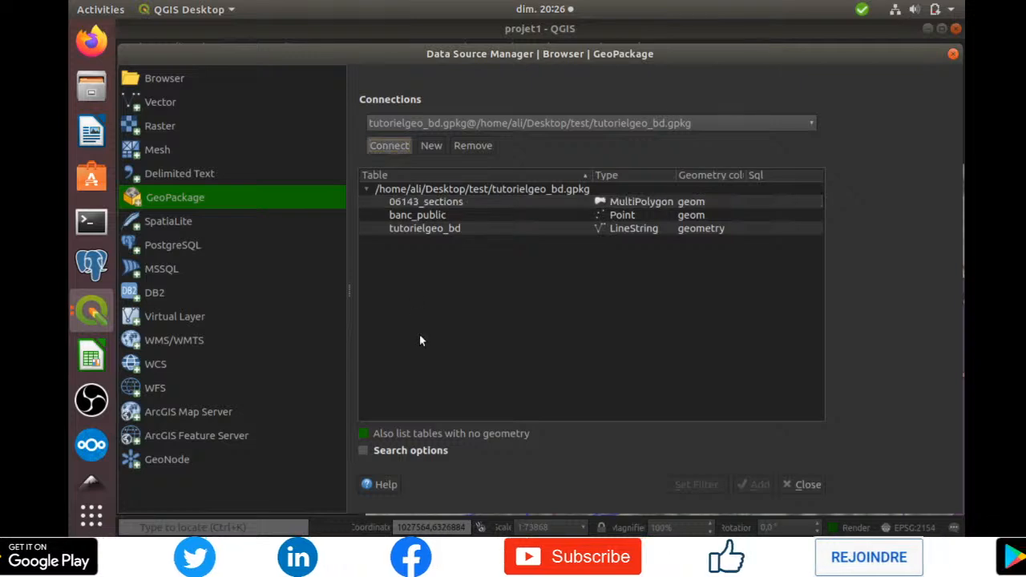
click(953, 56)
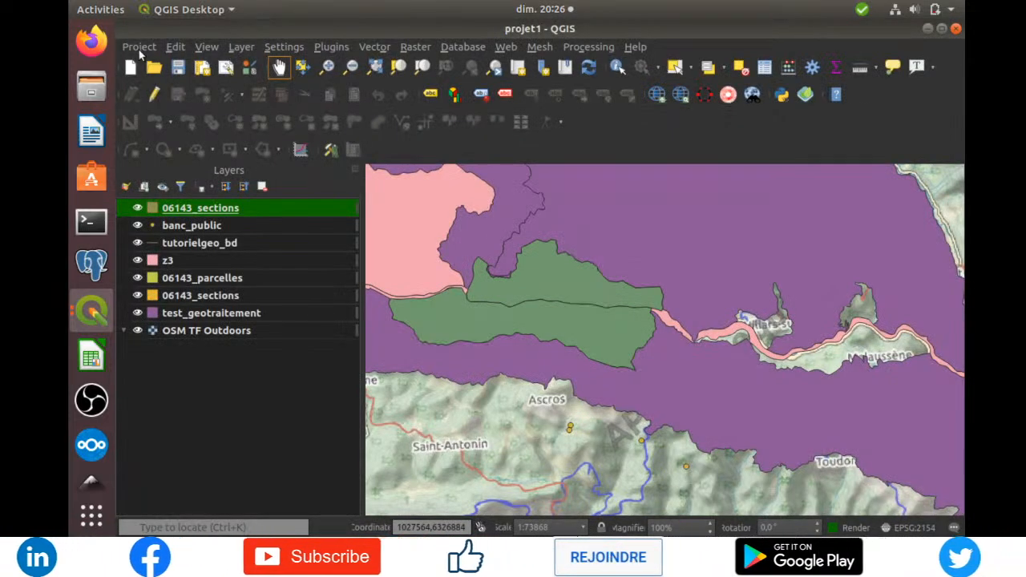
Step: Check the project stored in tutorielgeo_bd.gpkg and its management options in the Load project from GeoPackage dialog, without loading it
click(139, 48)
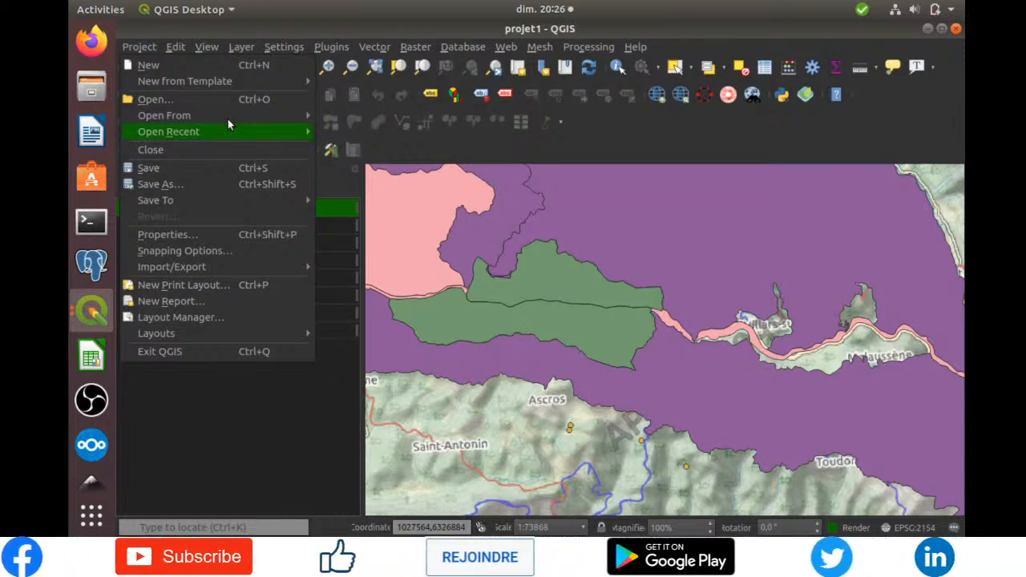
mouse_move(270, 119)
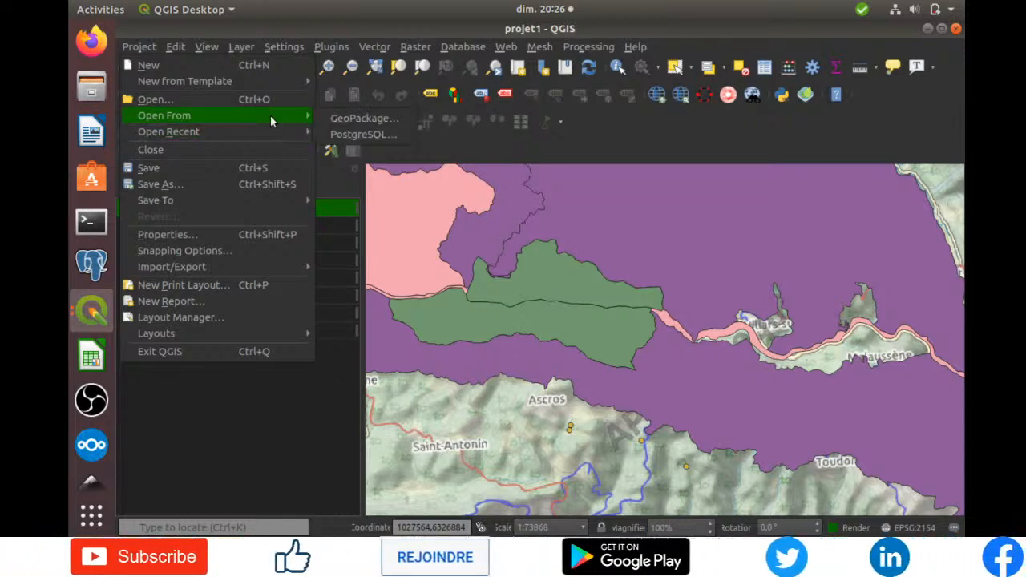
click(351, 120)
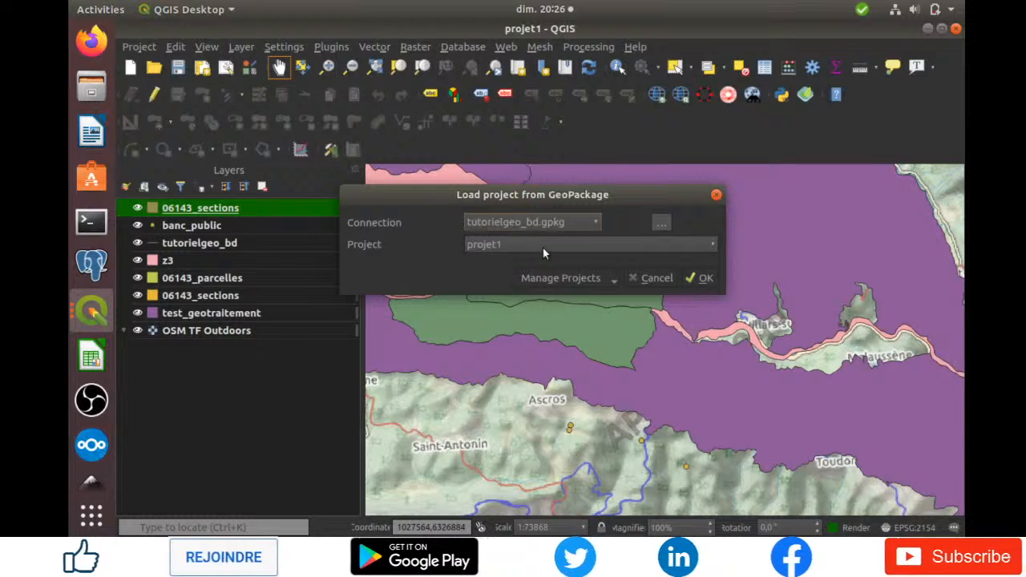
click(606, 282)
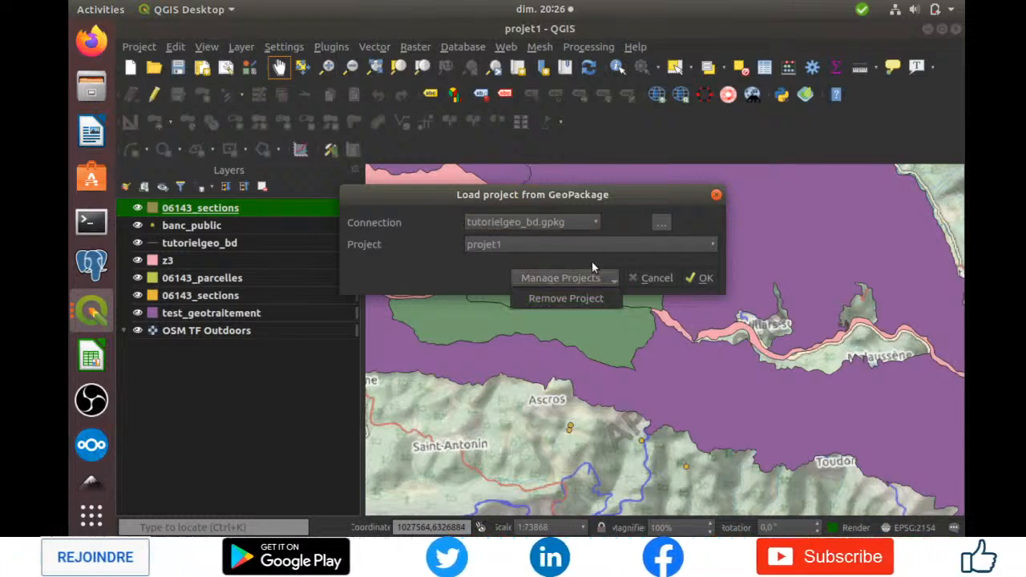
click(619, 275)
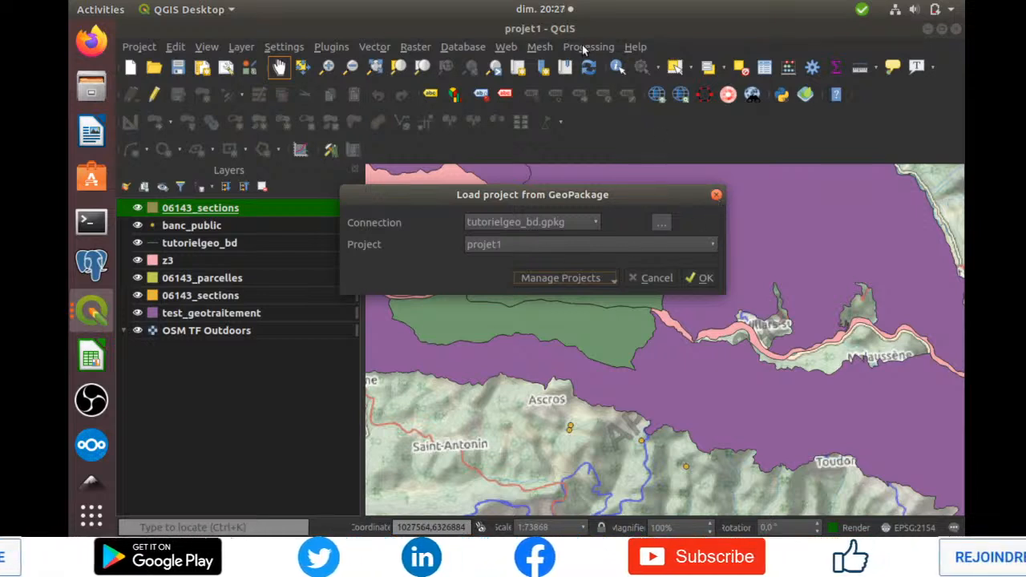
key(Escape)
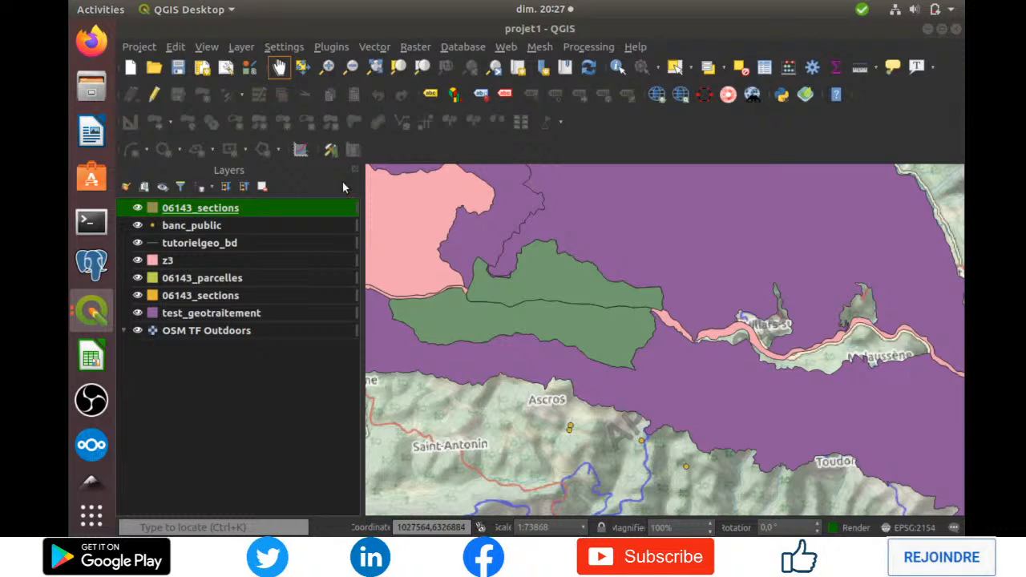
Step: Try to export the OSM TF Outdoors layer as raw-data GeoTIFF with Create VRT enabled into the Desktop/test folder
click(191, 328)
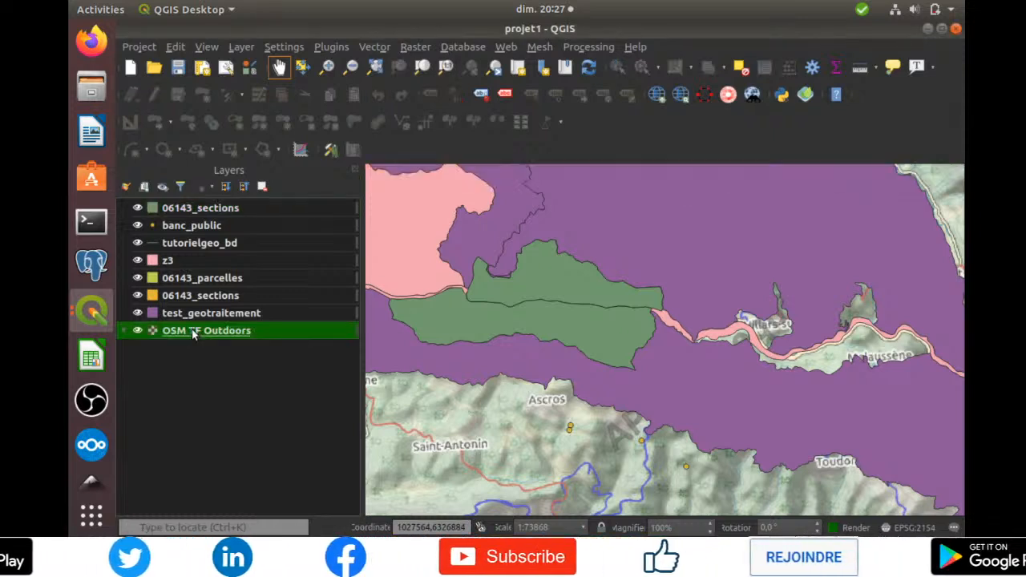
right_click(194, 337)
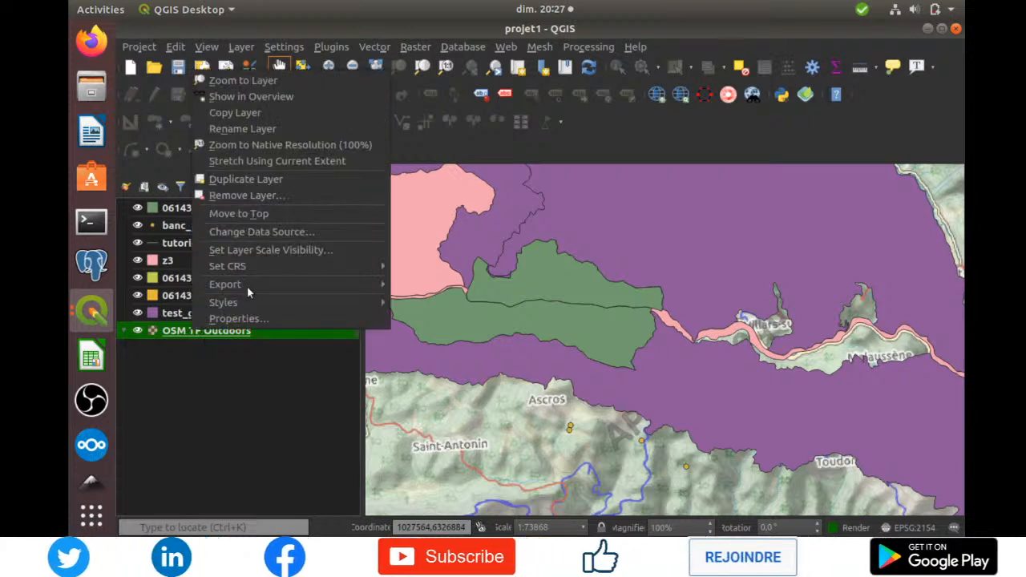
mouse_move(384, 290)
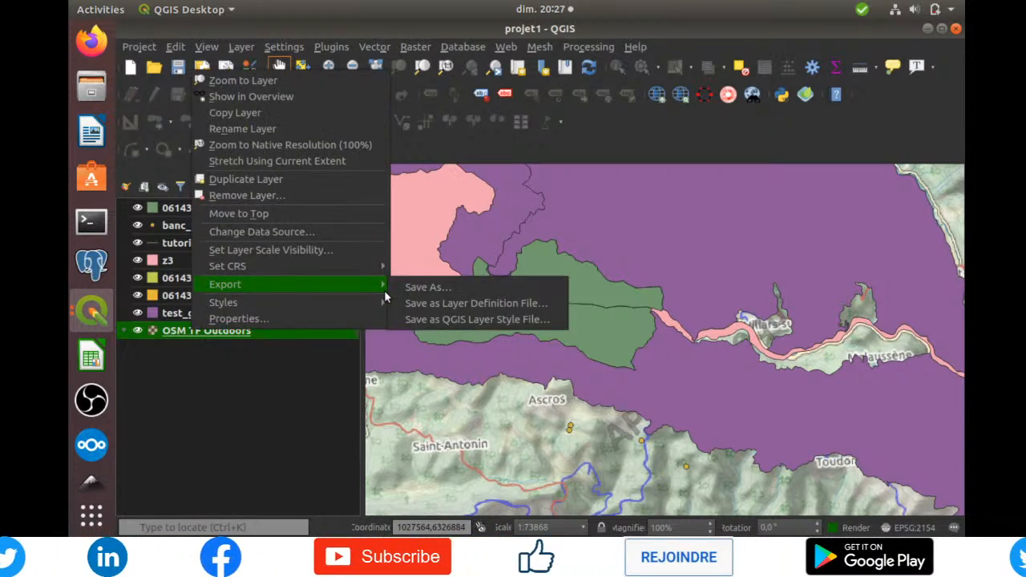
click(451, 291)
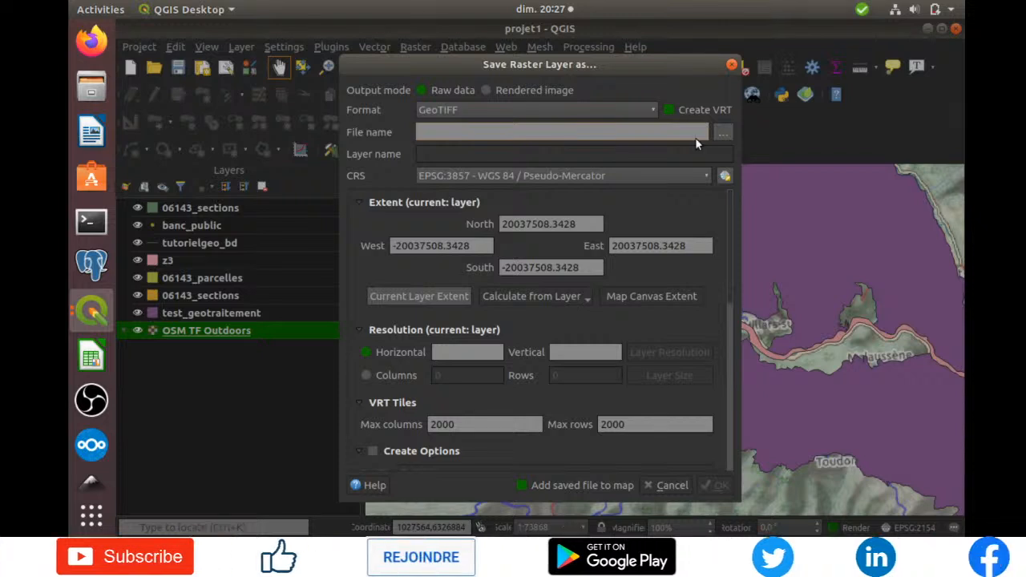
click(722, 135)
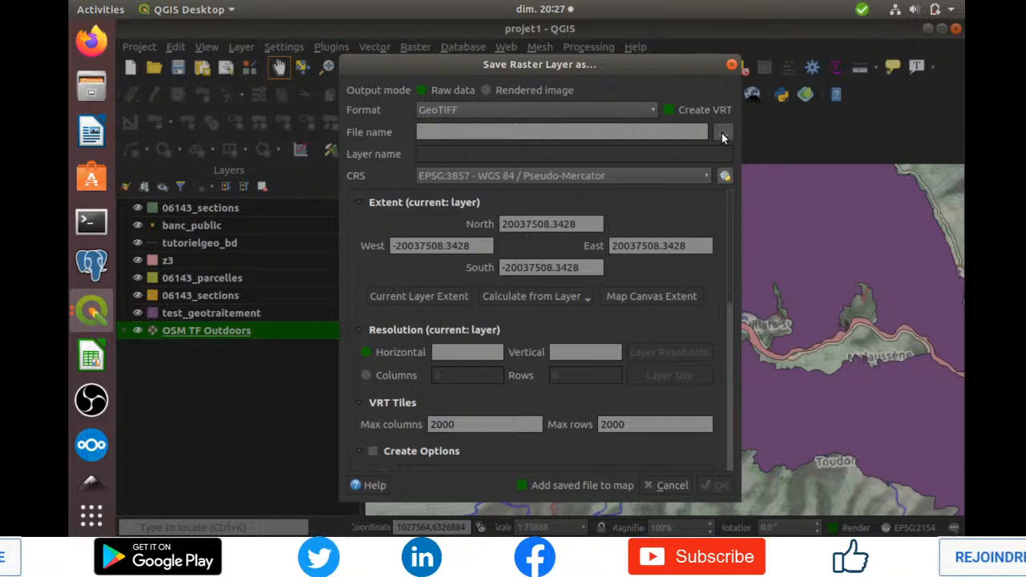
click(721, 133)
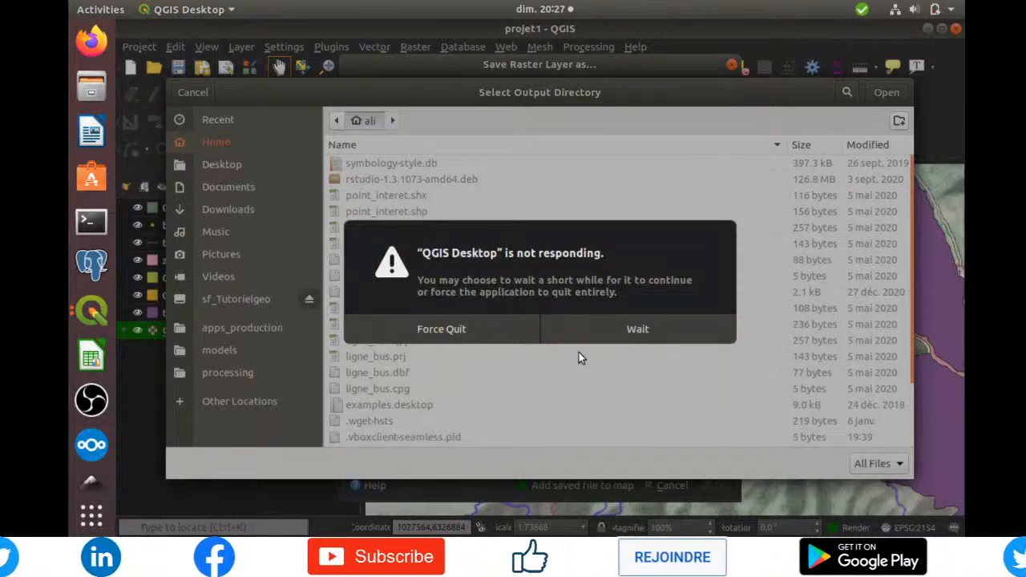
click(603, 329)
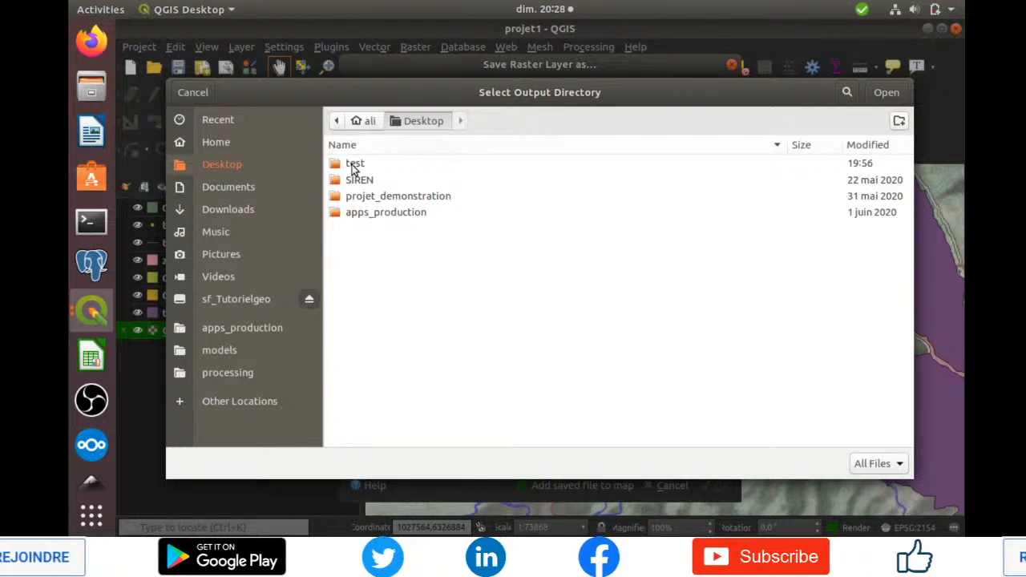
click(485, 164)
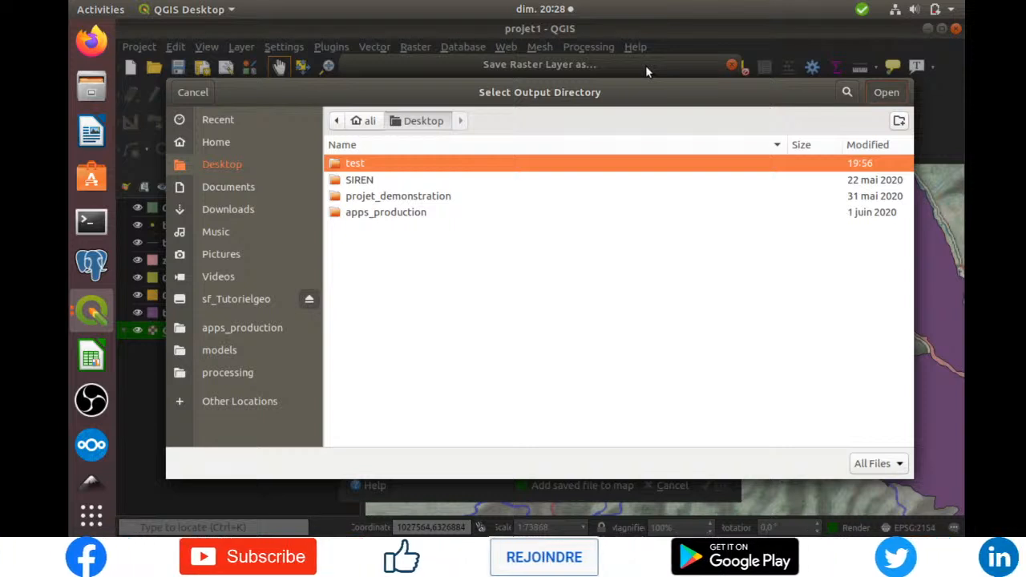
key(Return)
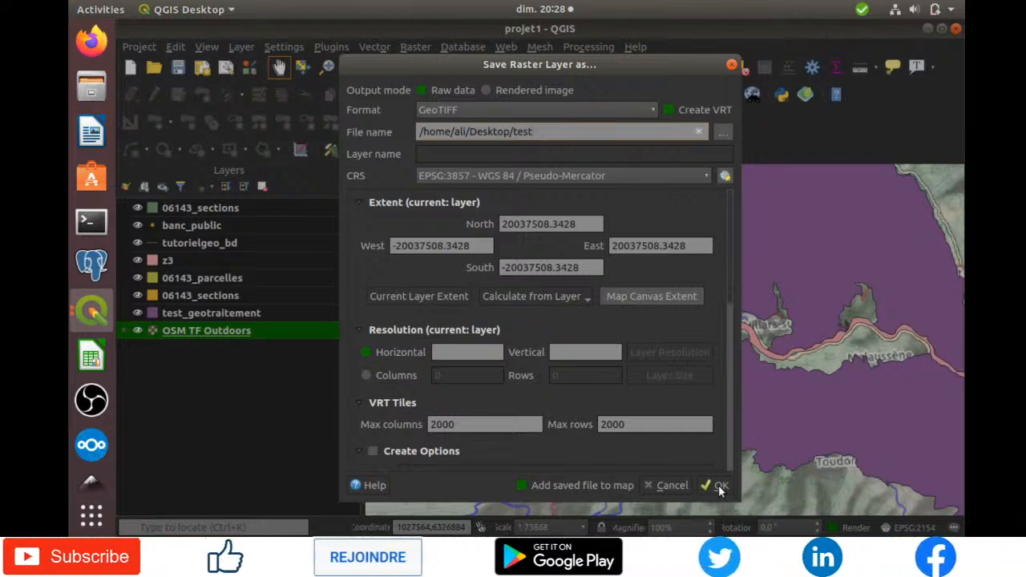
click(718, 485)
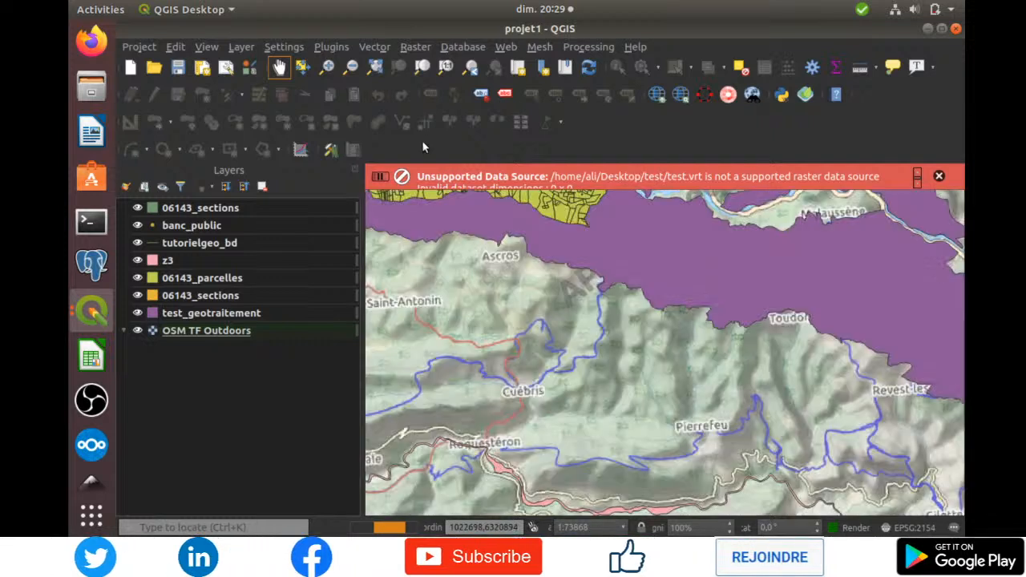
Step: Set up a GeoTIFF export of the OSM TF Outdoors layer with Create VRT disabled and the output file Desktop/test/1.tif
click(237, 332)
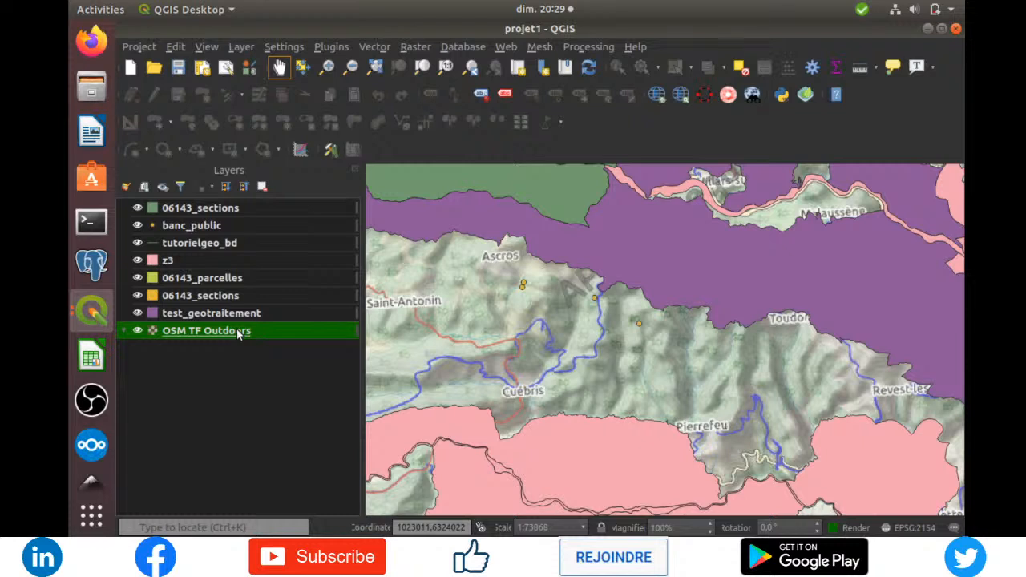
right_click(237, 328)
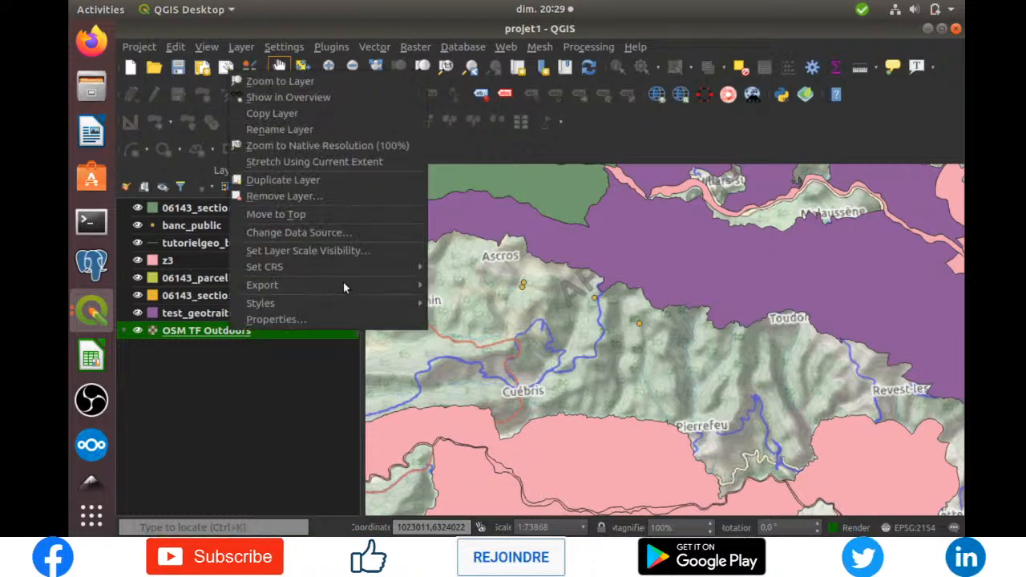
mouse_move(347, 284)
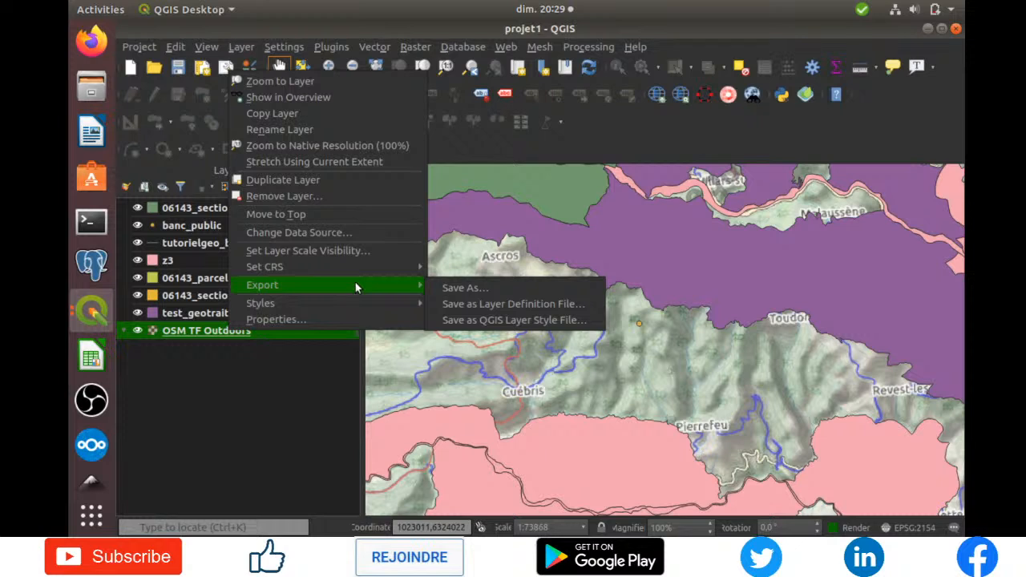
click(456, 290)
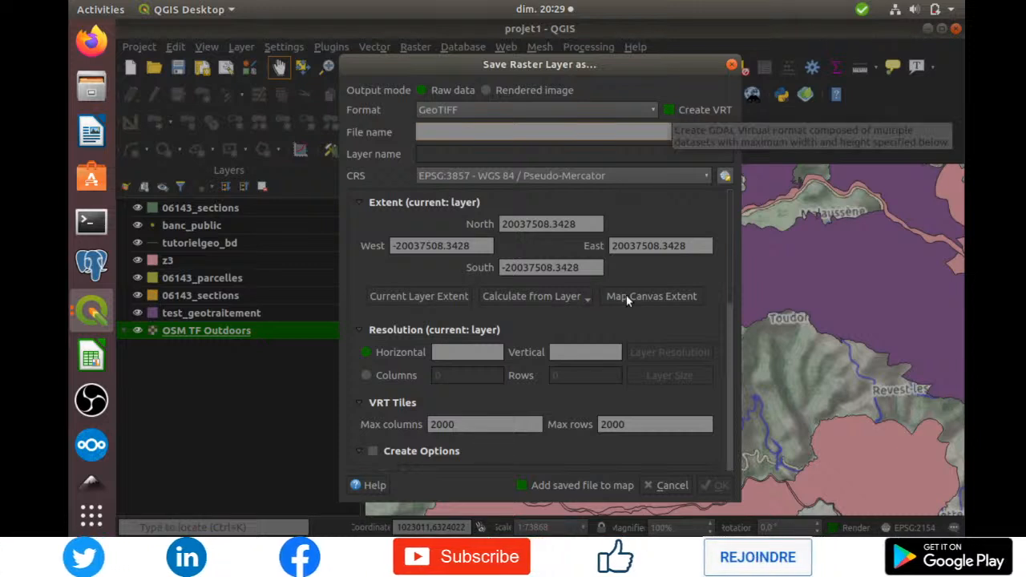
click(667, 110)
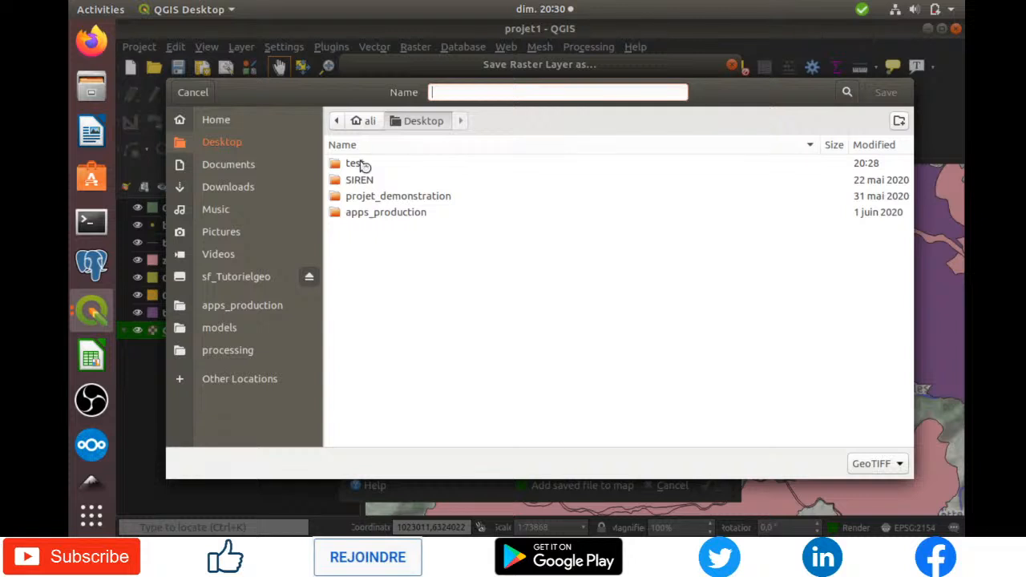
double_click(360, 164)
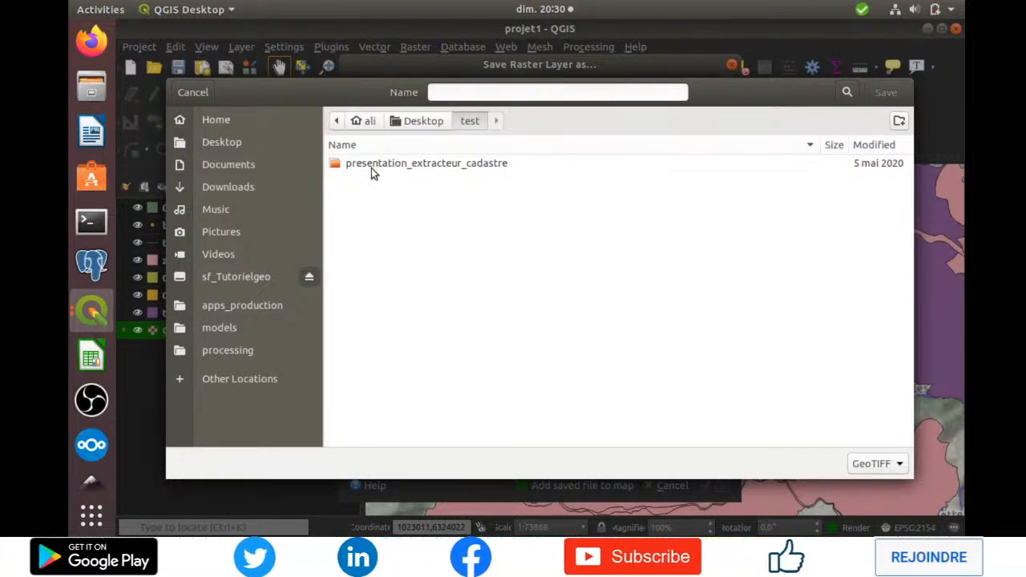
click(497, 93)
text(1)
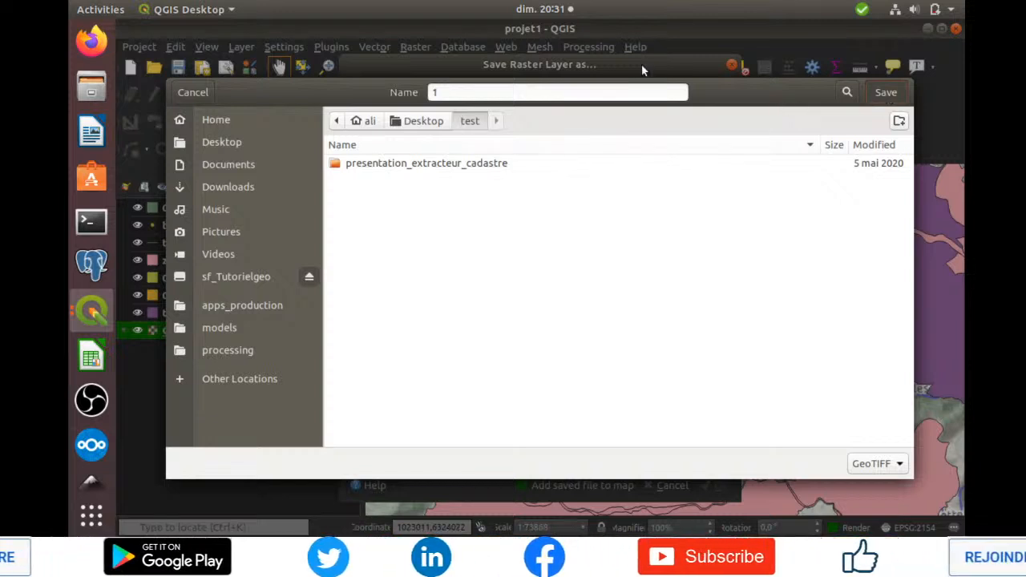
key(Return)
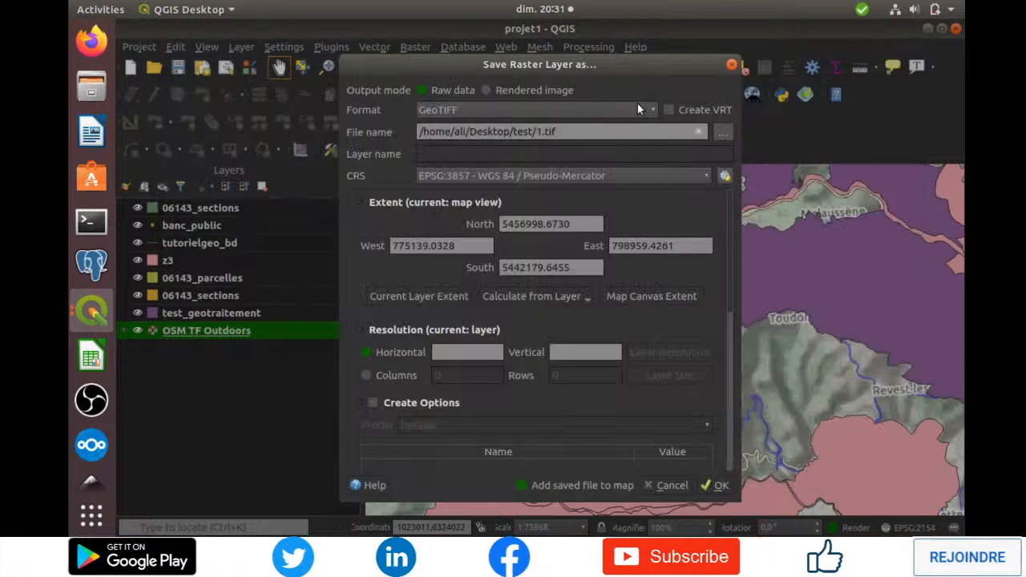
Step: Use the map canvas extent for the raster export, try to save 1.tif and dismiss the resulting message
click(661, 296)
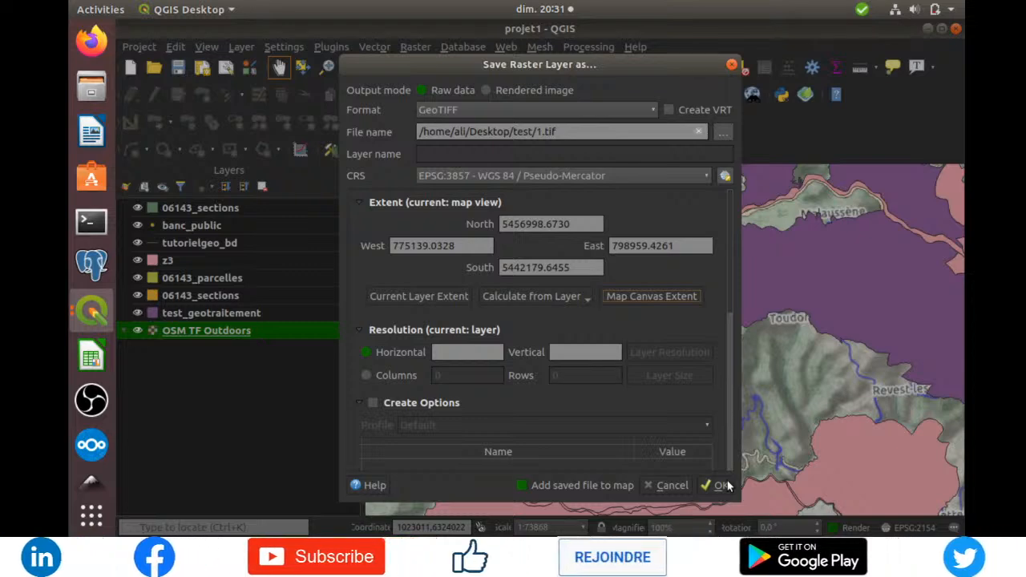
click(721, 485)
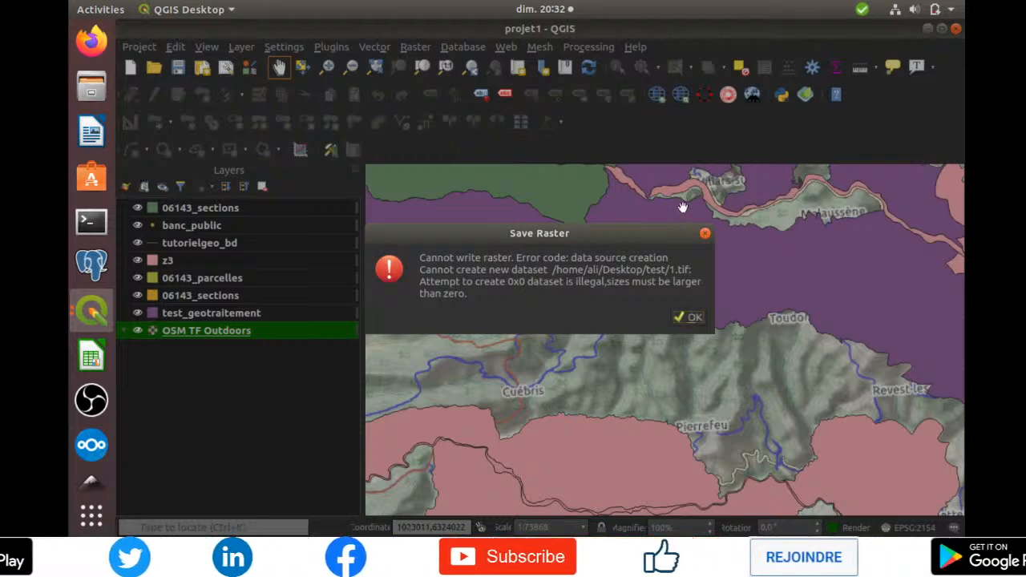
key(Return)
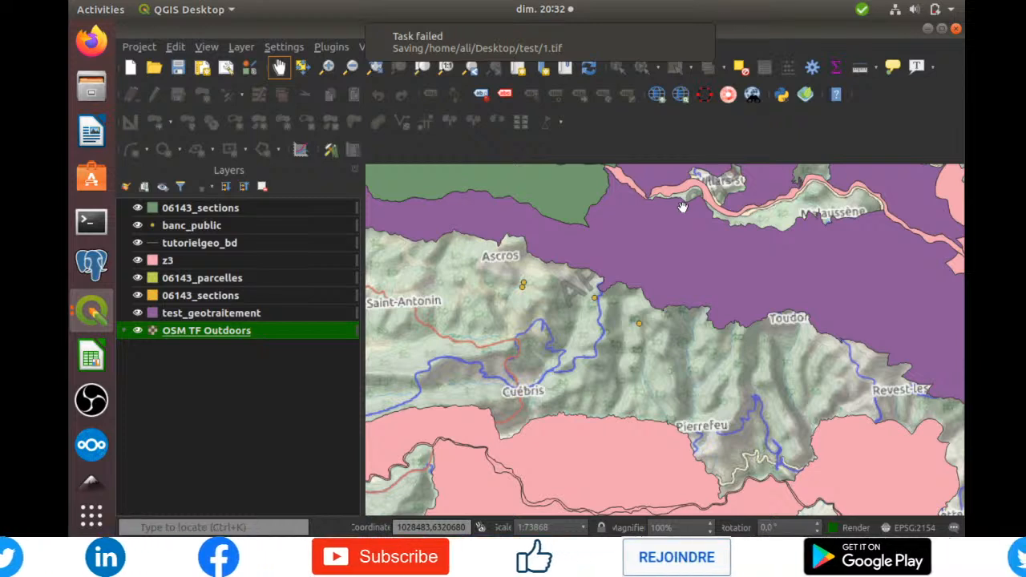
click(683, 207)
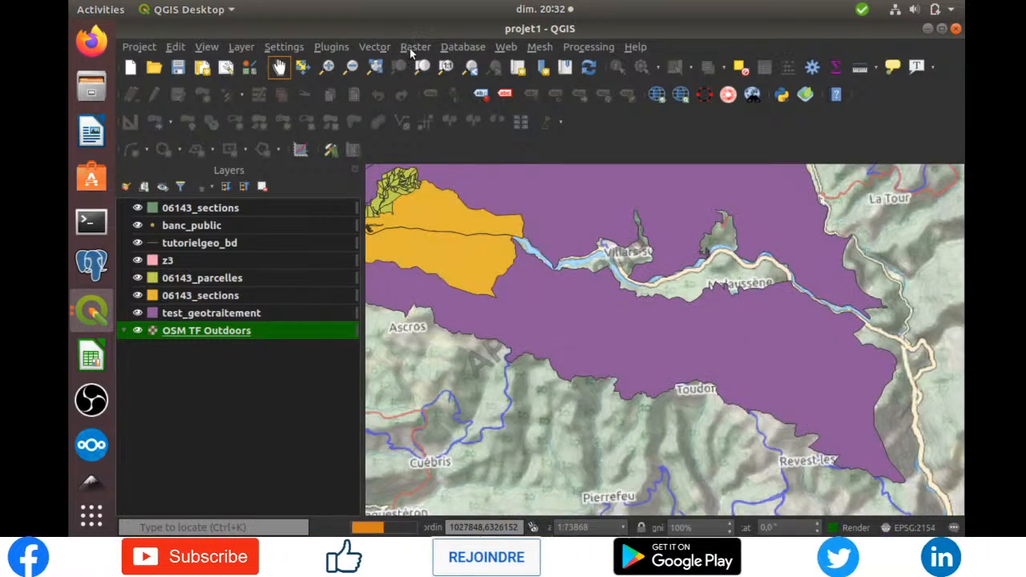
click(141, 48)
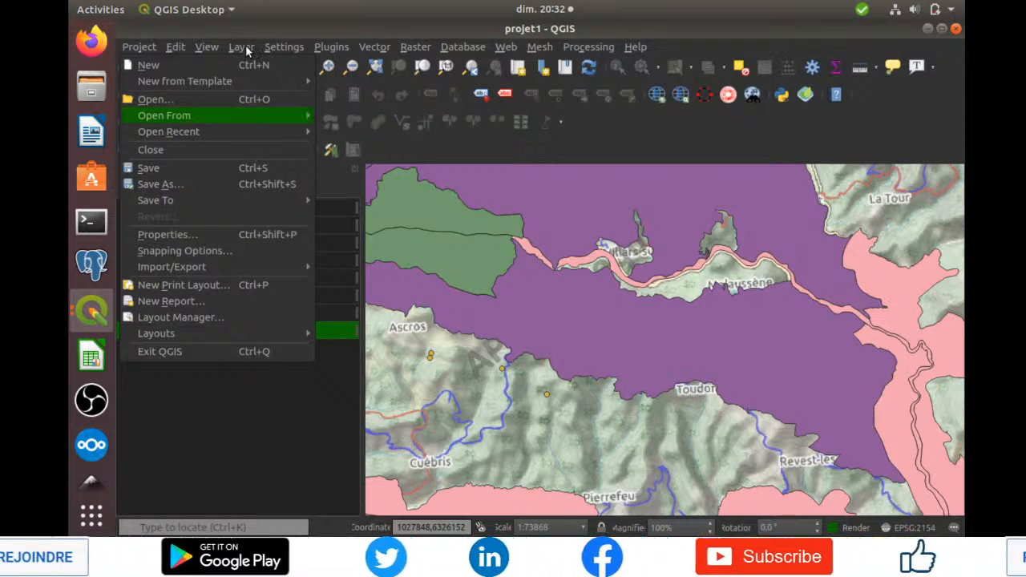
key(Escape)
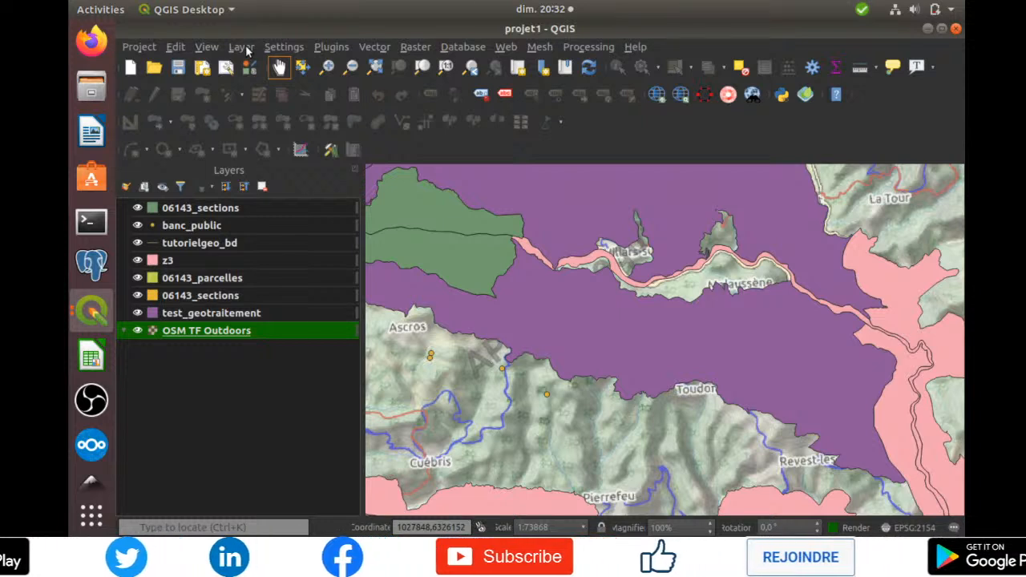
Step: Start adding a raster layer from a file and browse the Desktop/test folder for a raster dataset
click(241, 46)
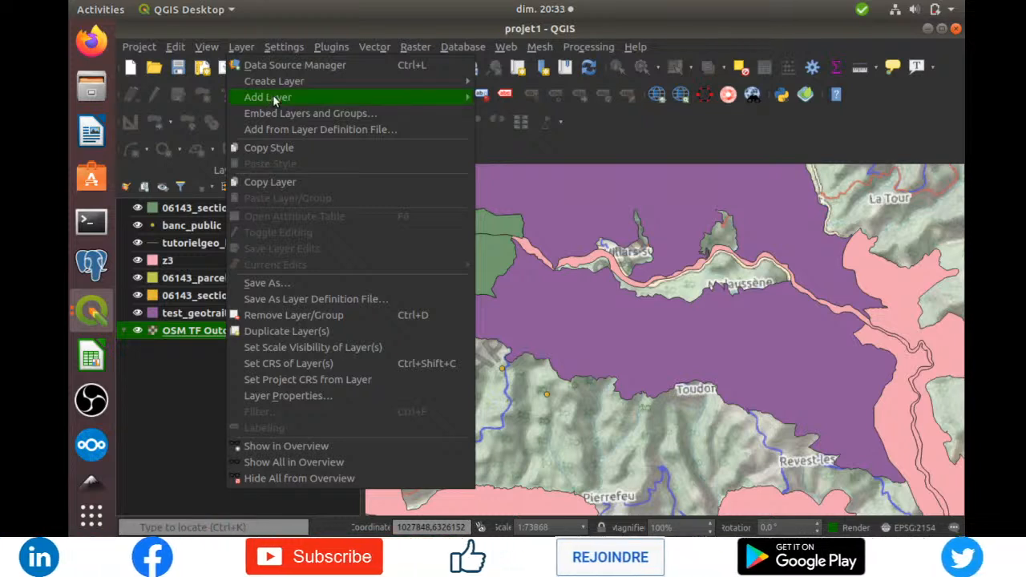
mouse_move(434, 100)
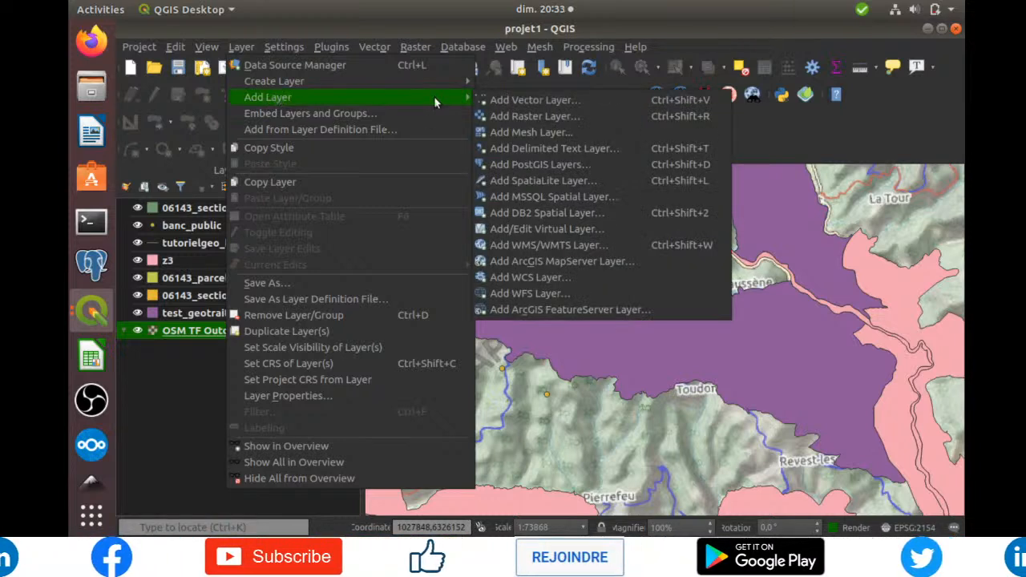
click(526, 117)
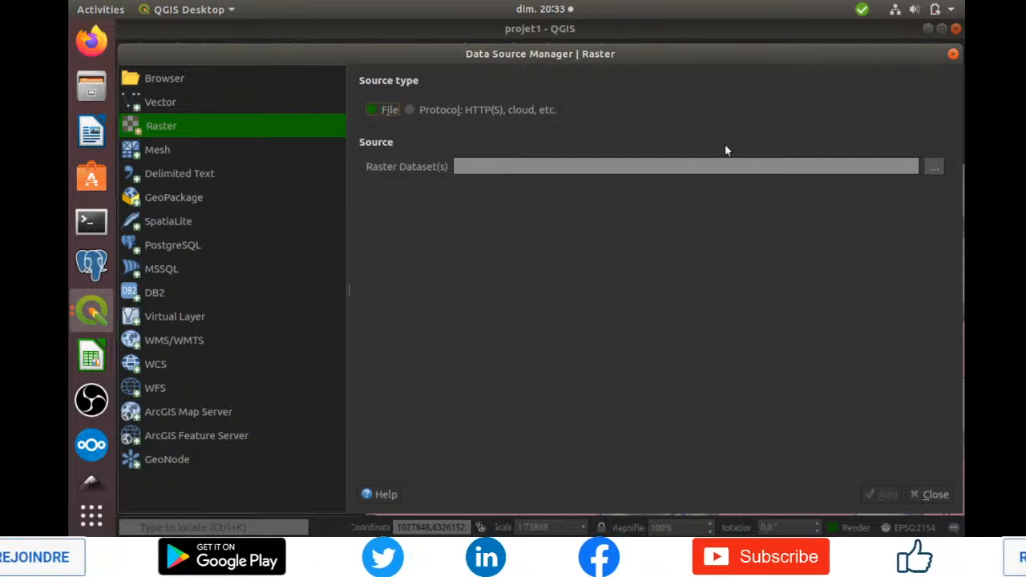
click(931, 166)
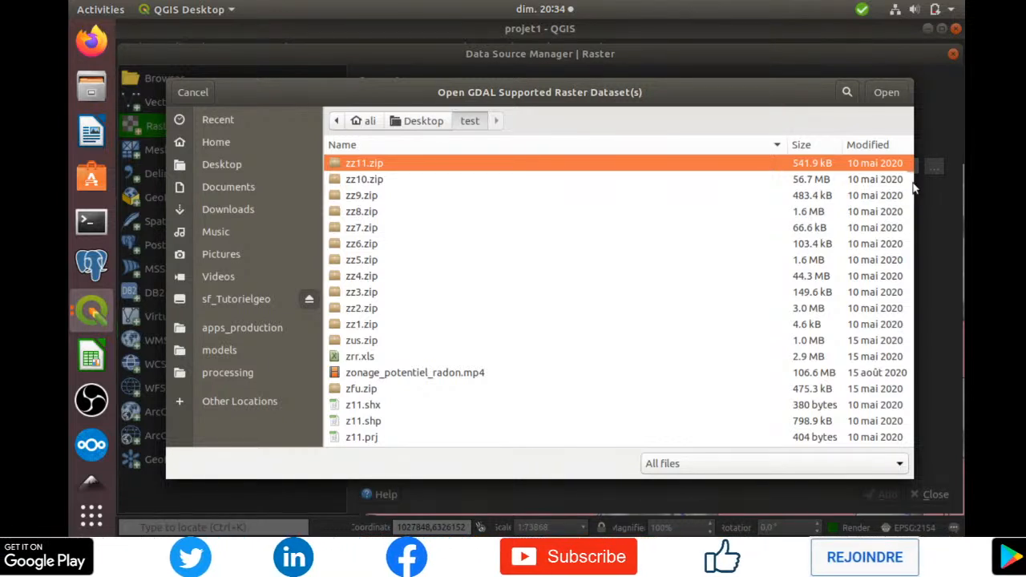
scroll(914, 187, down, 2)
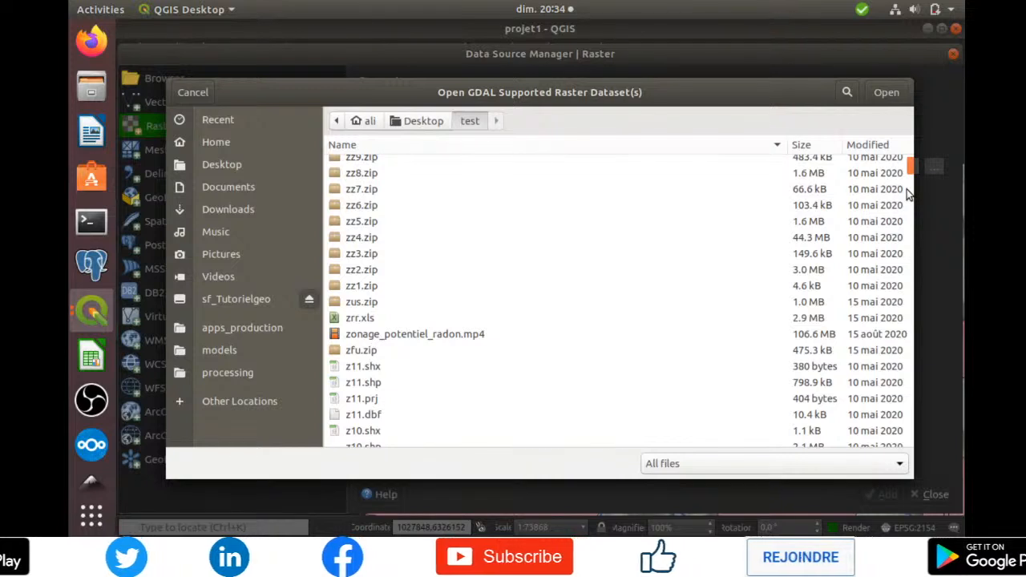
scroll(908, 193, down, 8)
scroll(905, 224, down, 1)
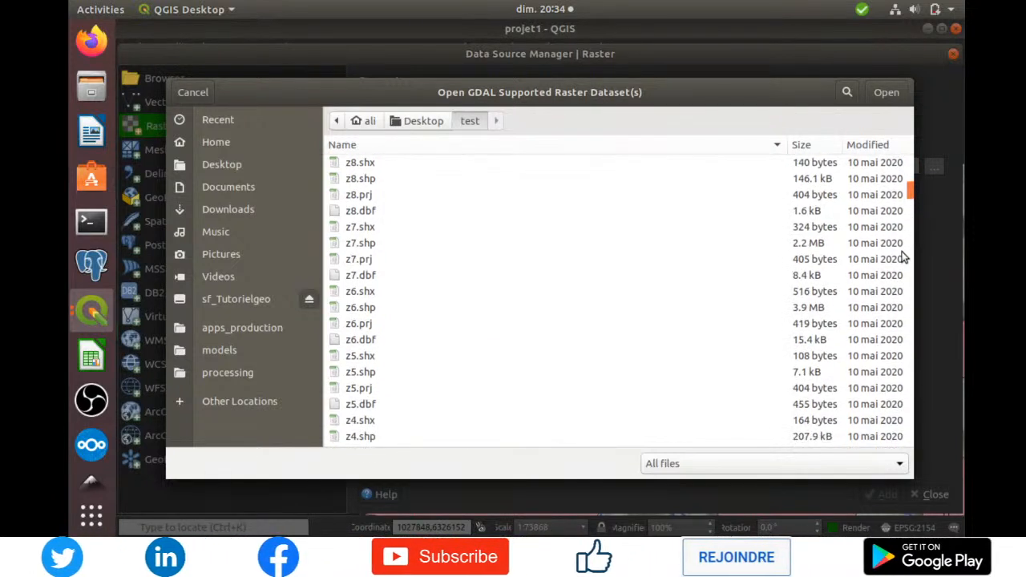
scroll(894, 336, down, 1)
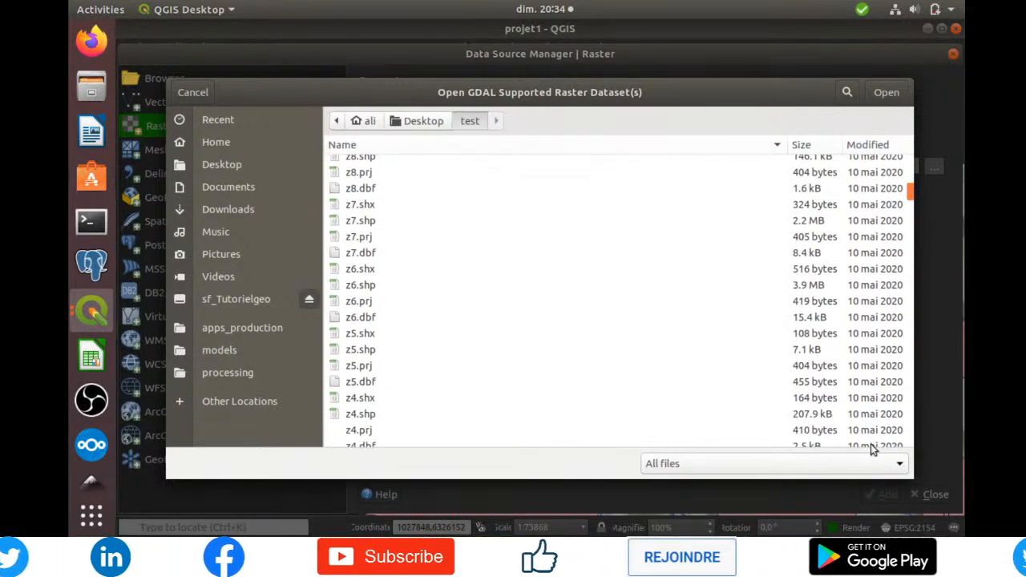
scroll(870, 444, down, 15)
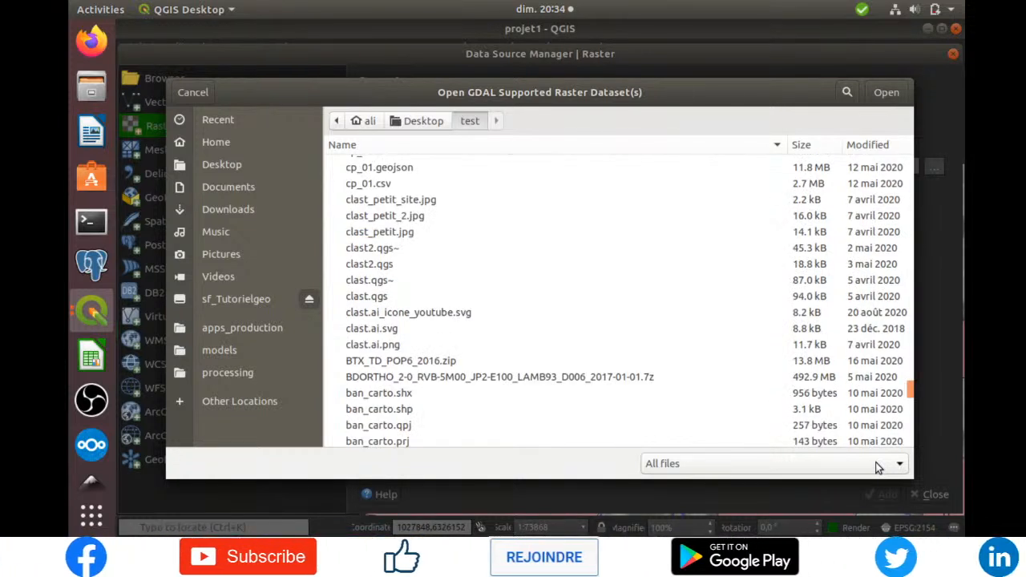
Step: Look through the supported raster formats and restrict the file list to GeoTIFF
click(878, 464)
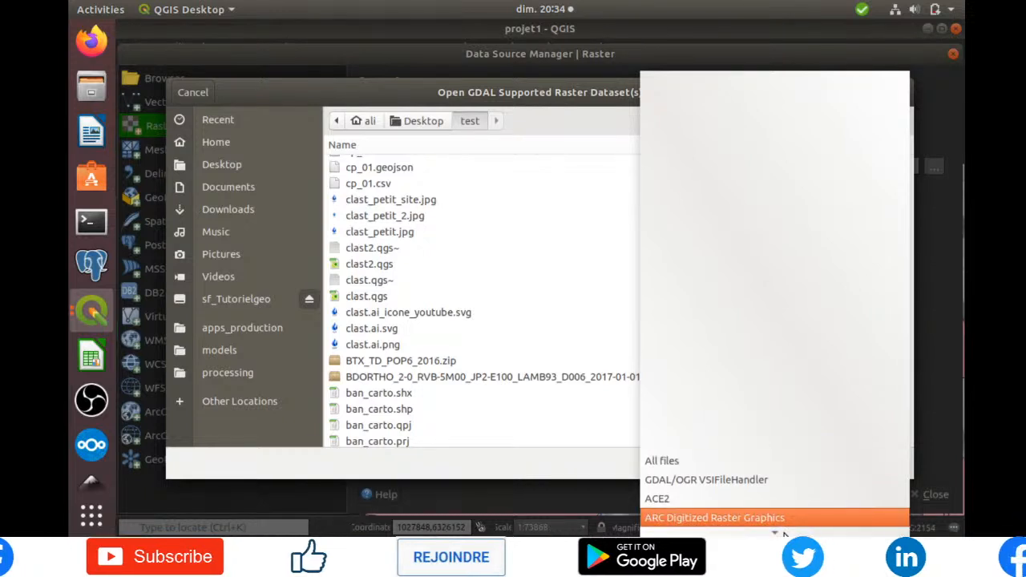
scroll(775, 532, down, 3)
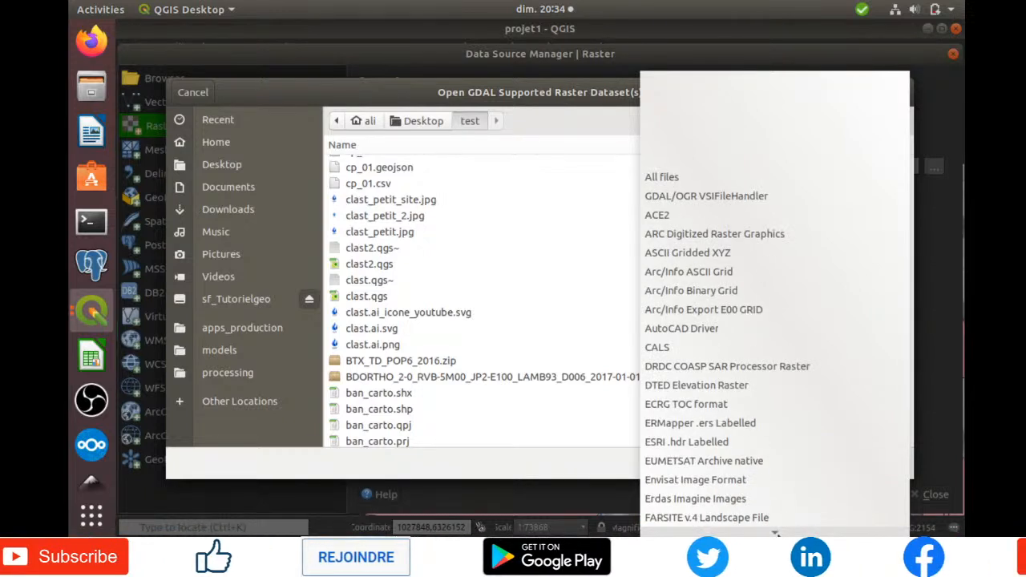
scroll(775, 533, down, 2)
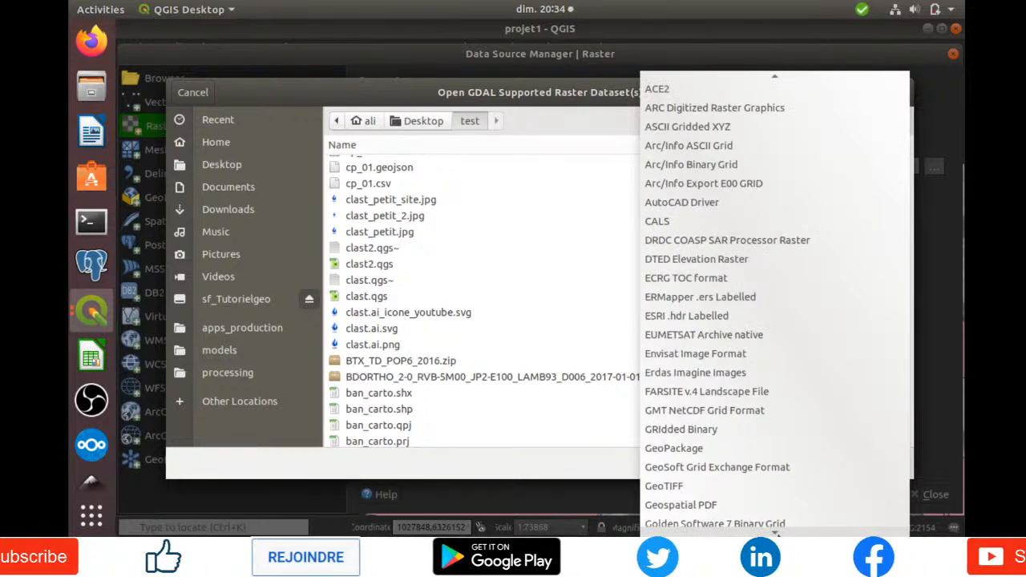
scroll(775, 533, down, 5)
scroll(775, 533, down, 3)
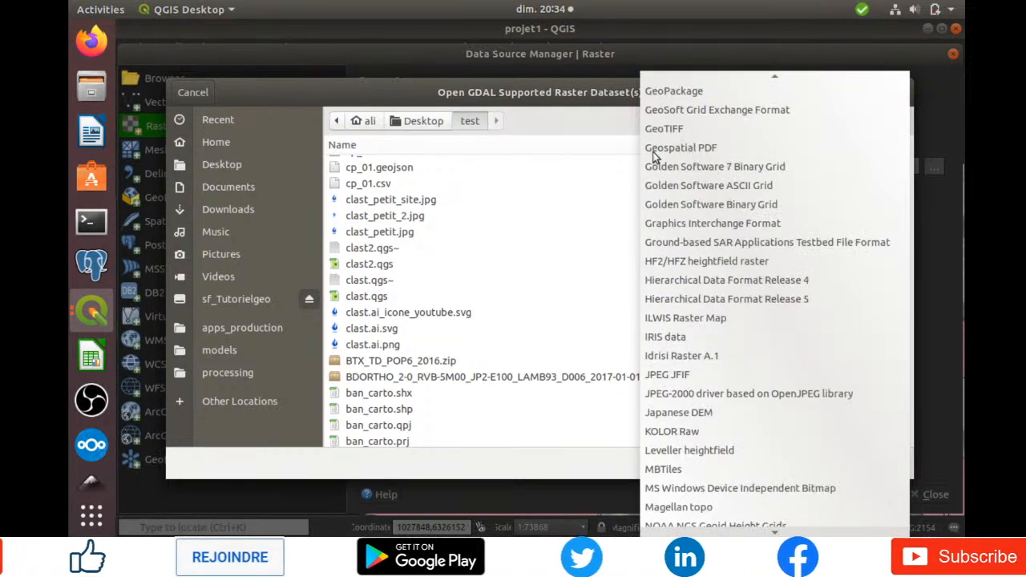
scroll(653, 157, down, 3)
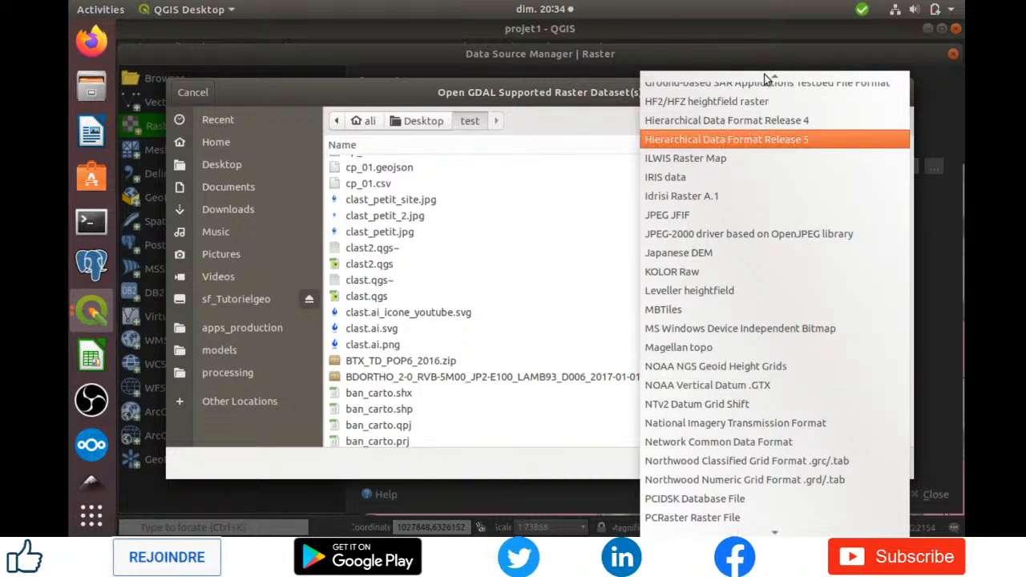
scroll(765, 83, up, 1)
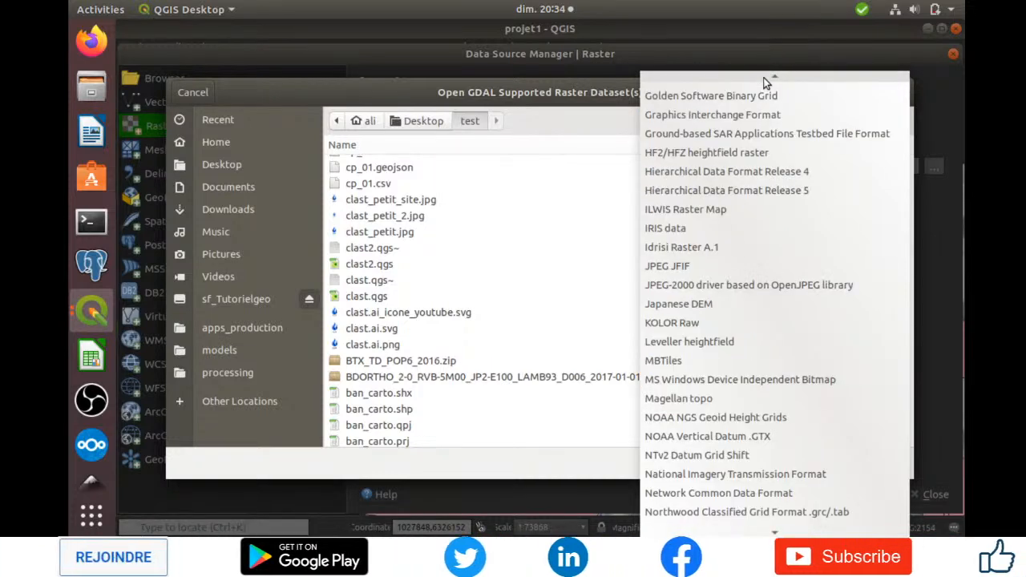
scroll(727, 108, up, 2)
scroll(726, 108, up, 1)
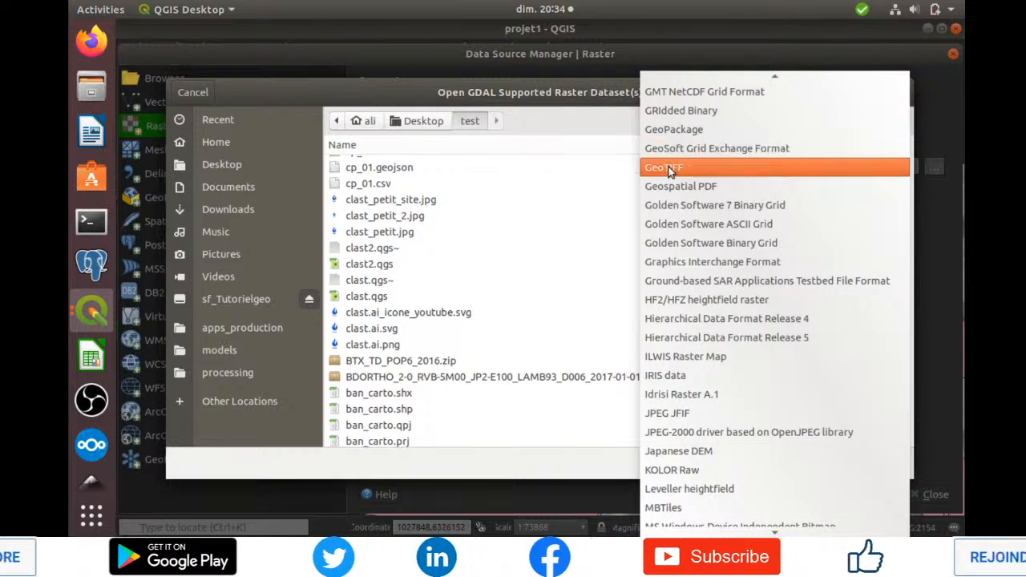
click(405, 229)
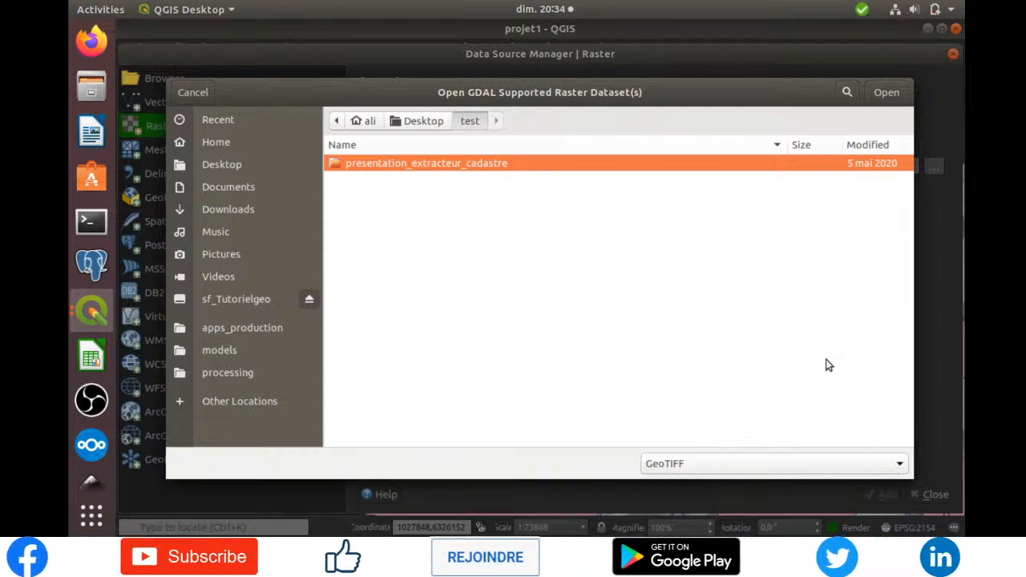
Step: Set the file filter back to All files and look through the test folder for an image
click(881, 464)
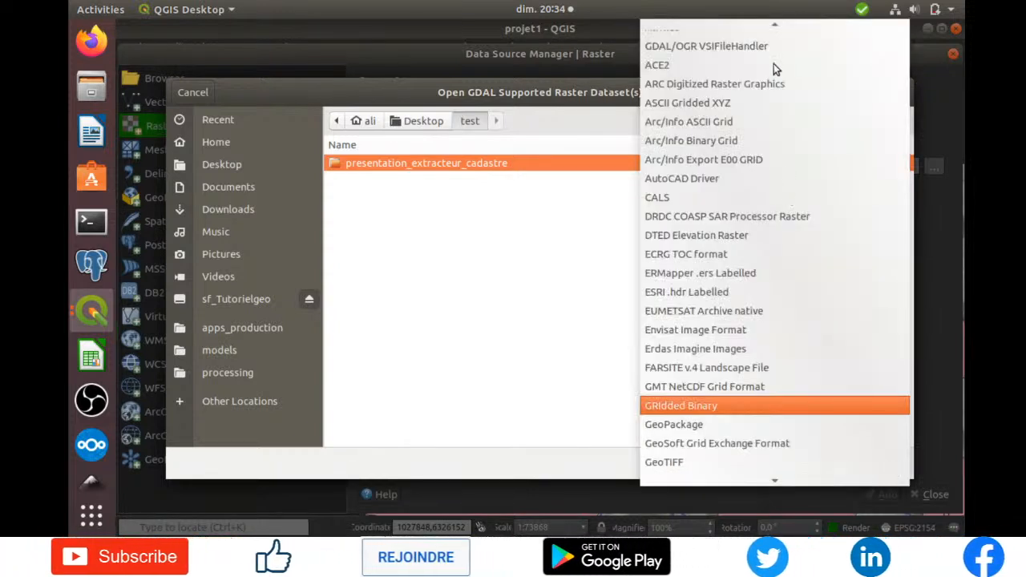
scroll(779, 26, up, 1)
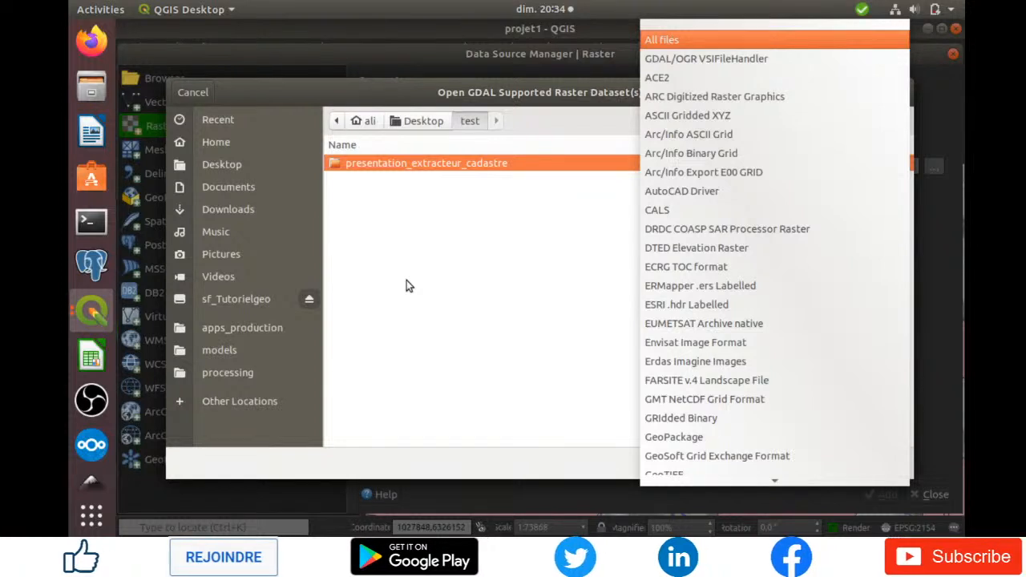
key(Return)
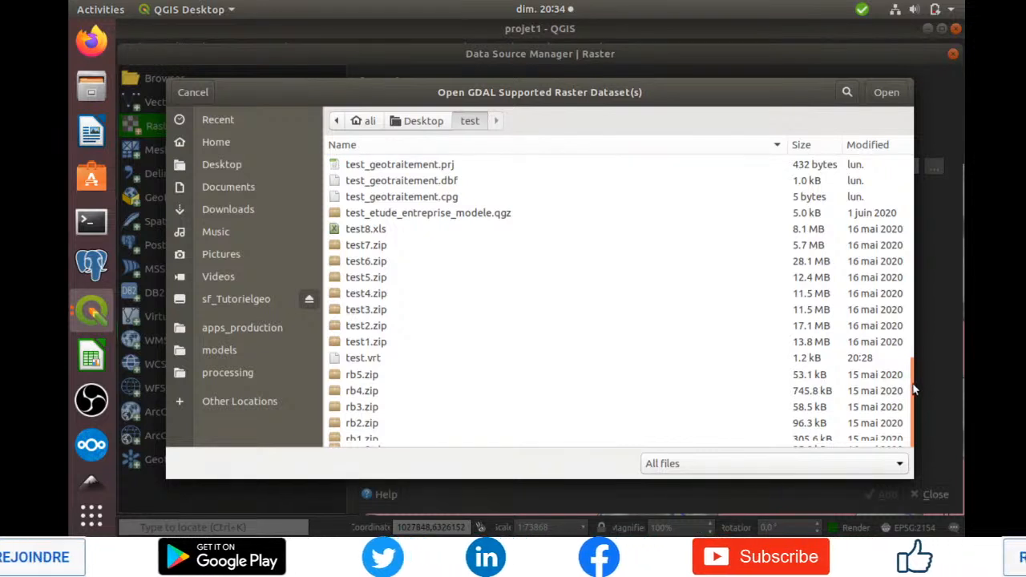
scroll(913, 373, down, 3)
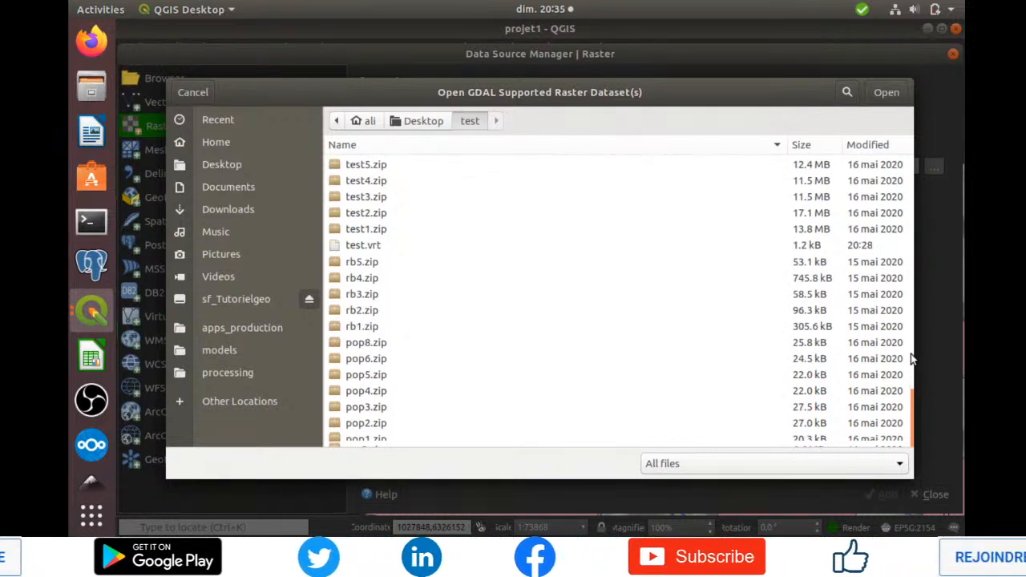
scroll(910, 357, down, 5)
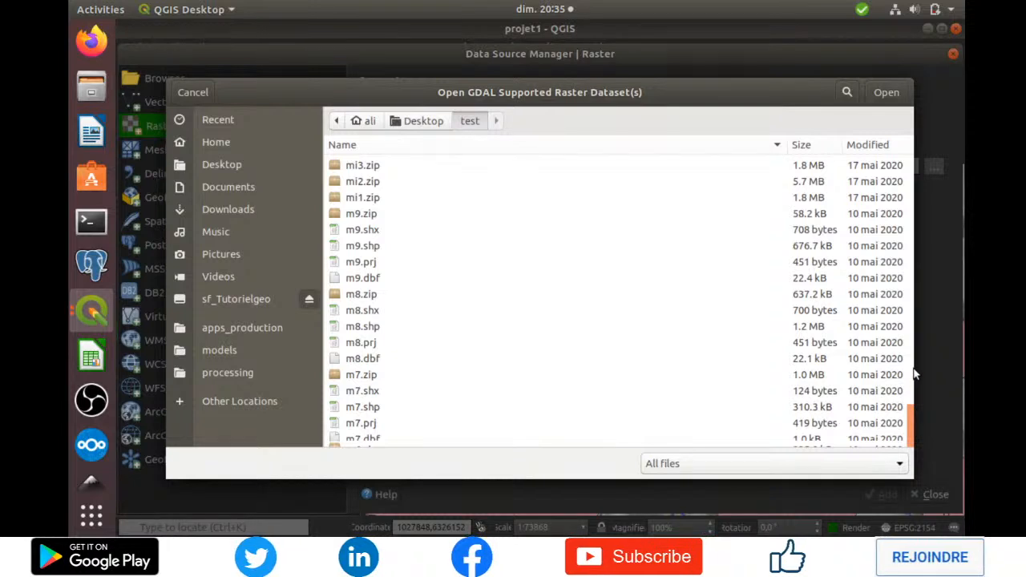
drag(912, 369, 910, 302)
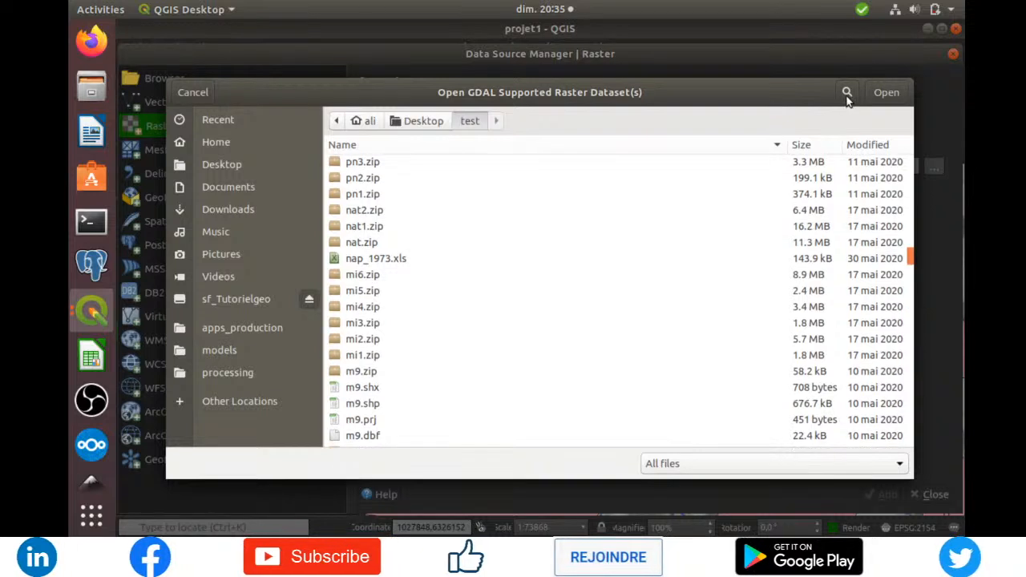
scroll(848, 99, down, 10)
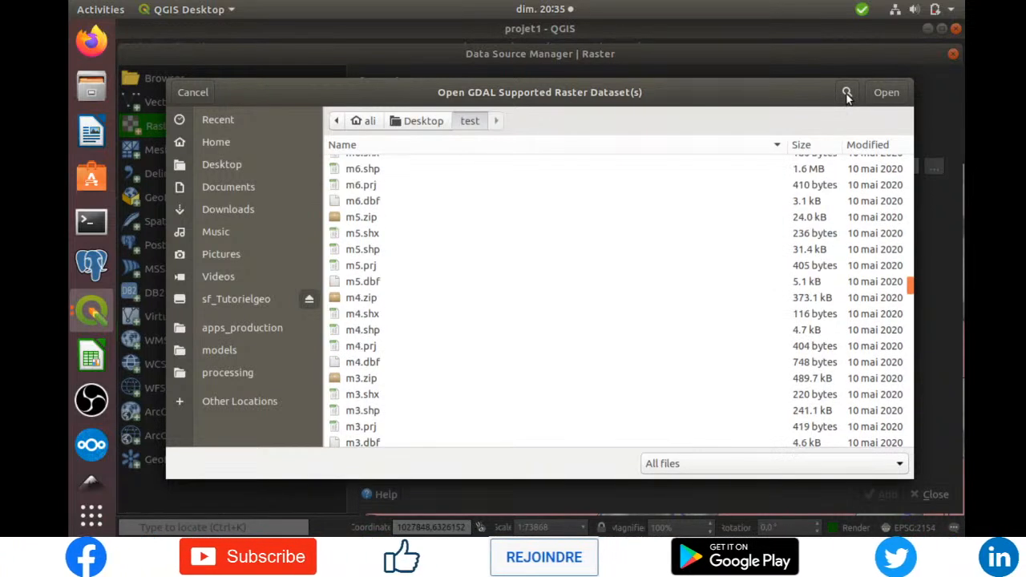
Step: Search the test folder for "jp" and add IMG_20181228_154217_CARTOON.jpg as a raster layer
click(848, 95)
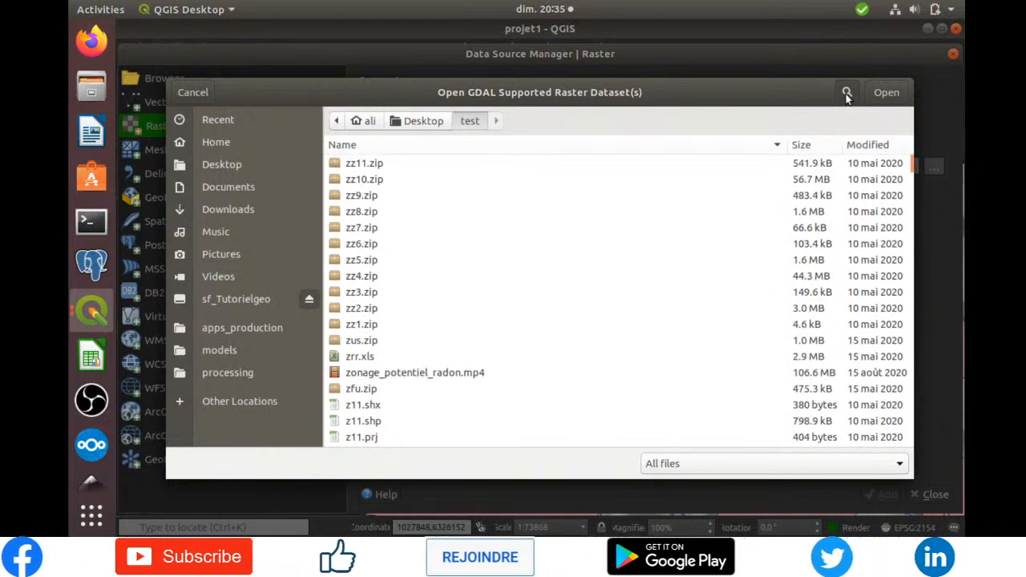
click(843, 94)
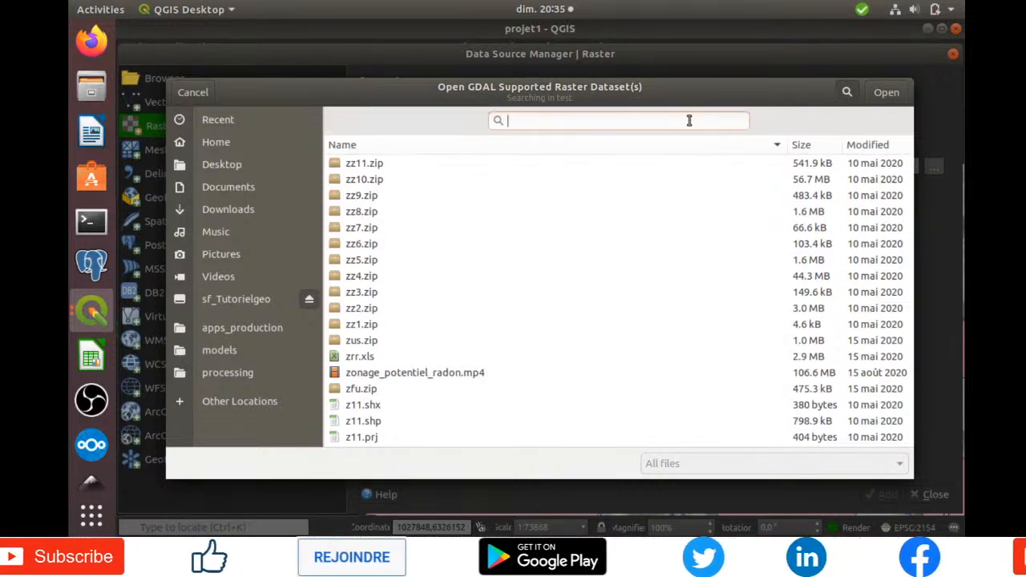
text(j)
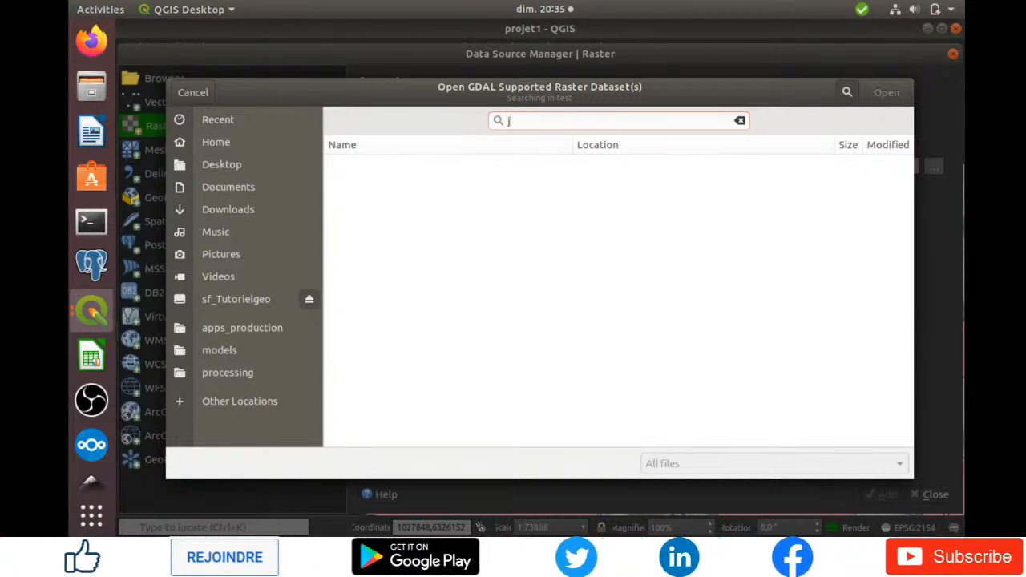
text(p)
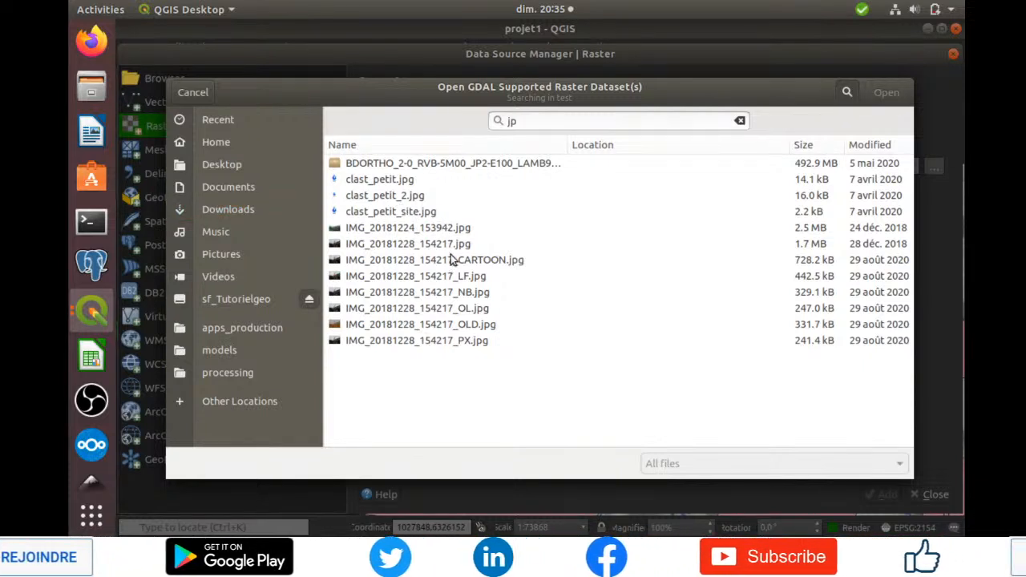
click(509, 255)
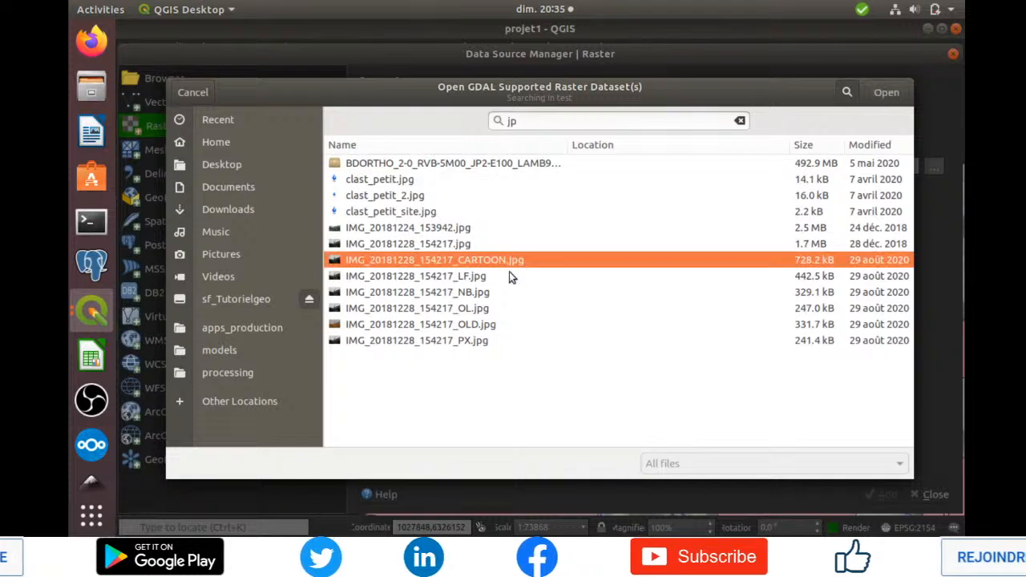
click(884, 93)
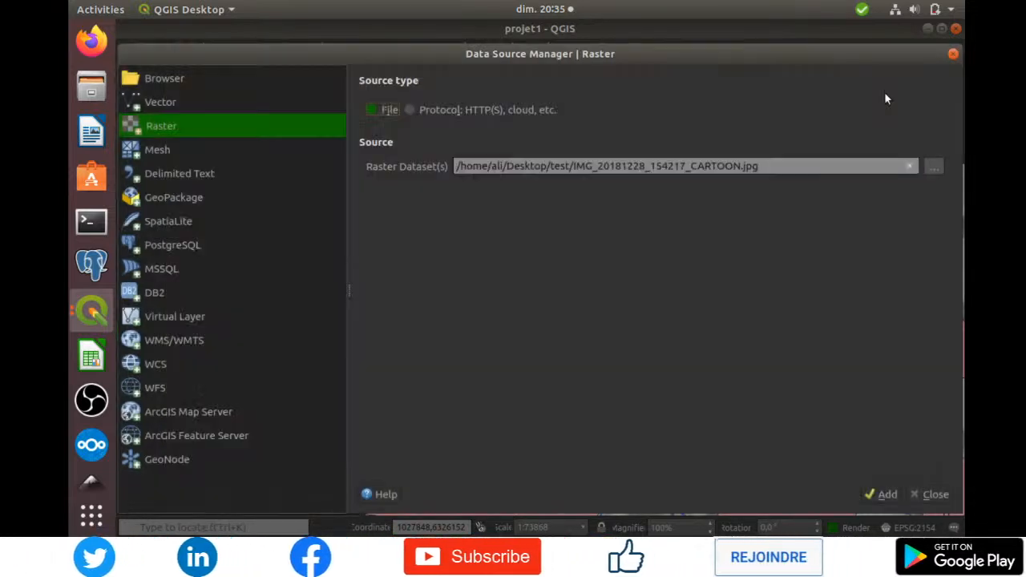
click(885, 494)
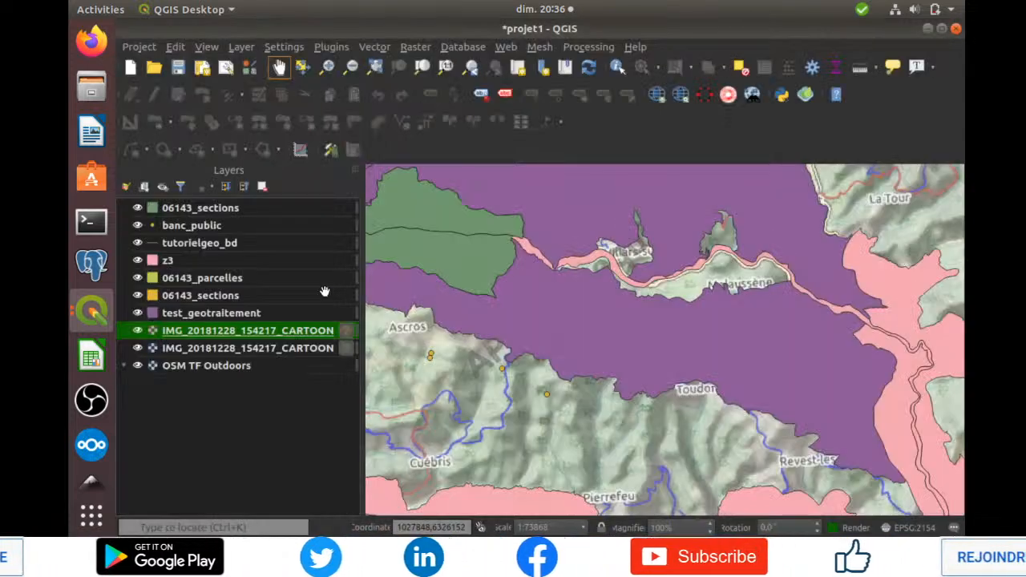
Step: Open the layer import for tutorielgeo_bd.gpkg in DB Manager and check which project layers are offered as input
click(471, 50)
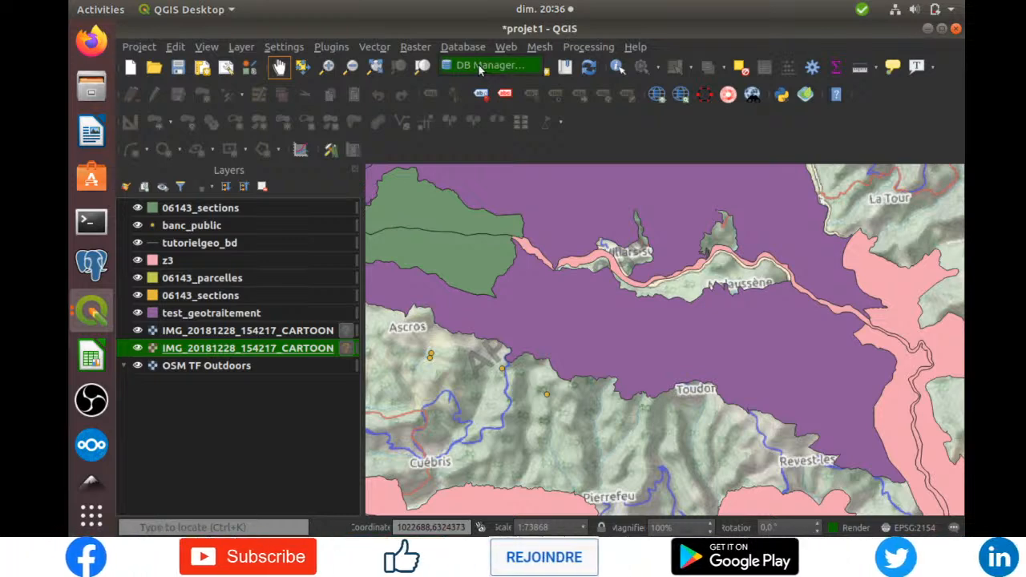
click(479, 69)
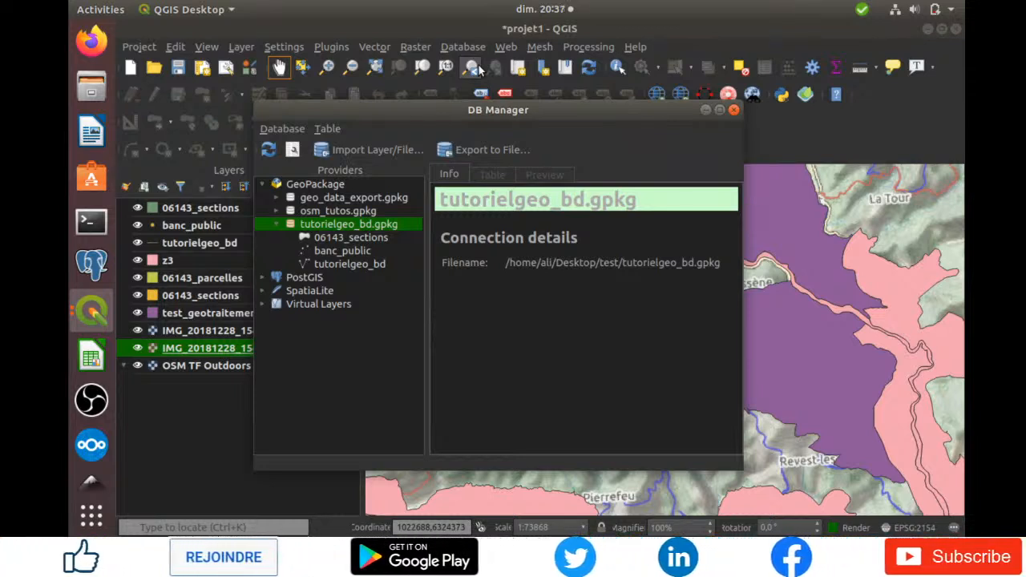
click(348, 148)
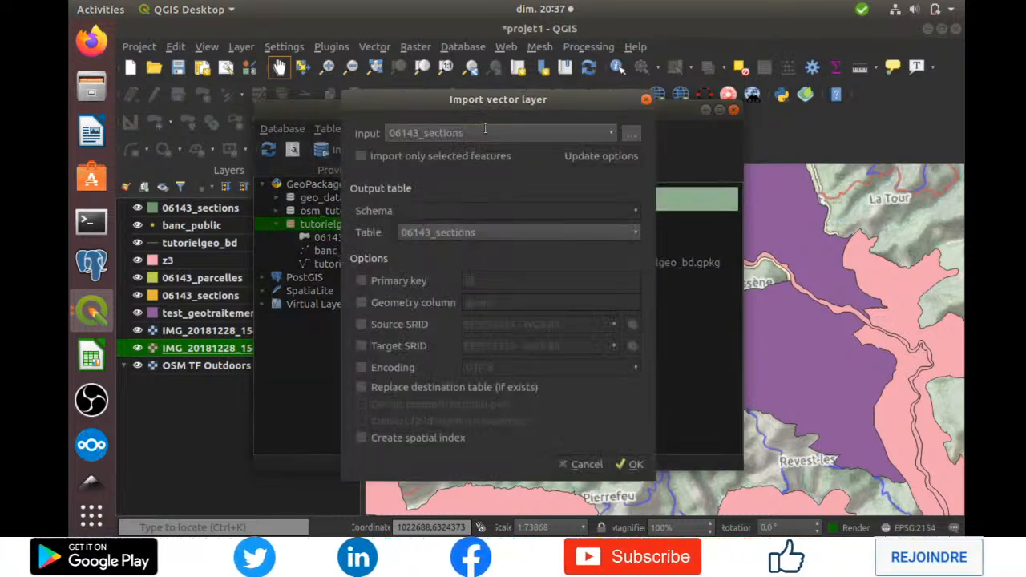
click(607, 135)
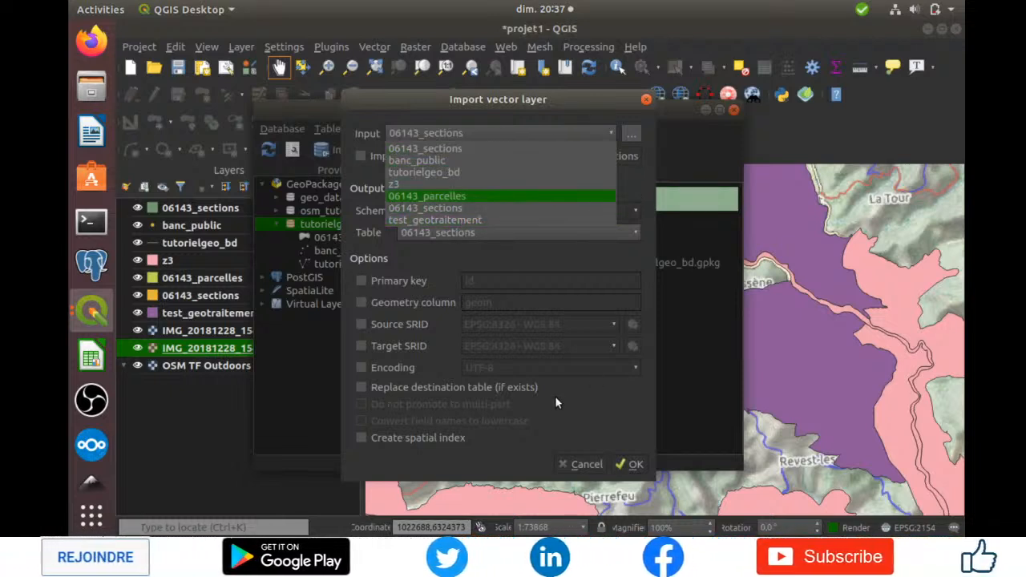
click(544, 415)
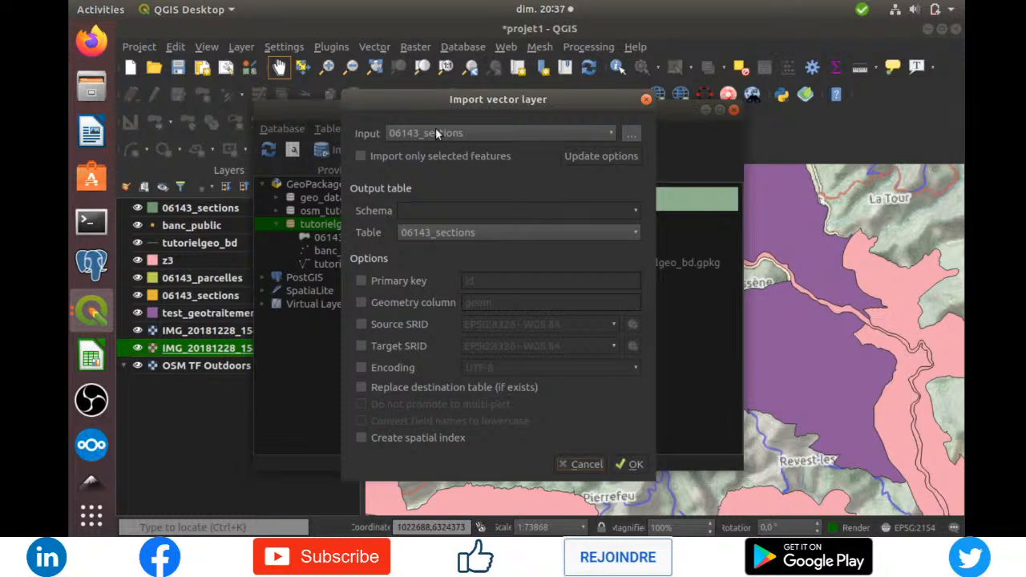
Step: Start exporting the lower IMG_20181228_154217_CARTOON raster layer to a file, with GeoPackage as the output format
key(Escape)
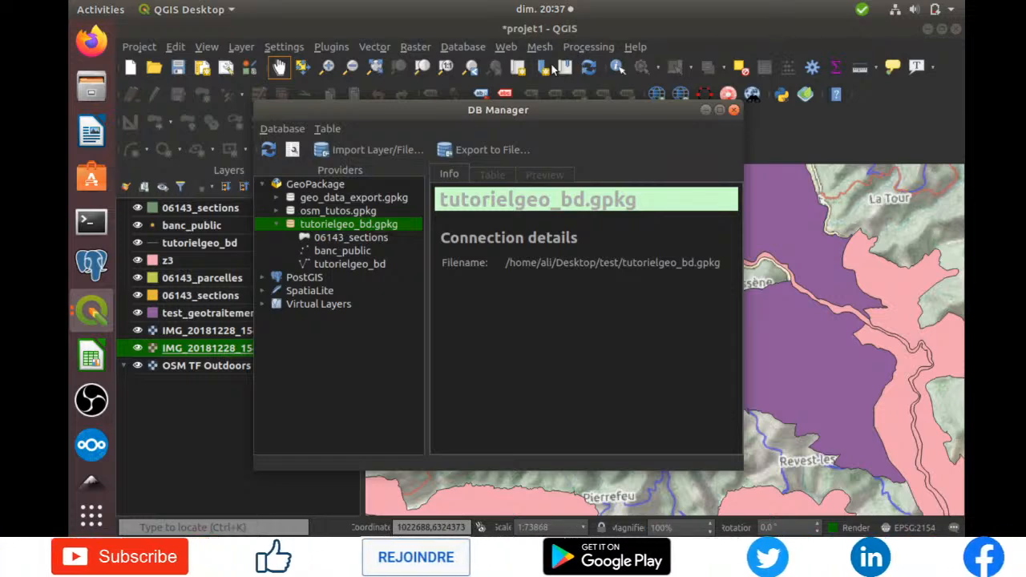
click(238, 352)
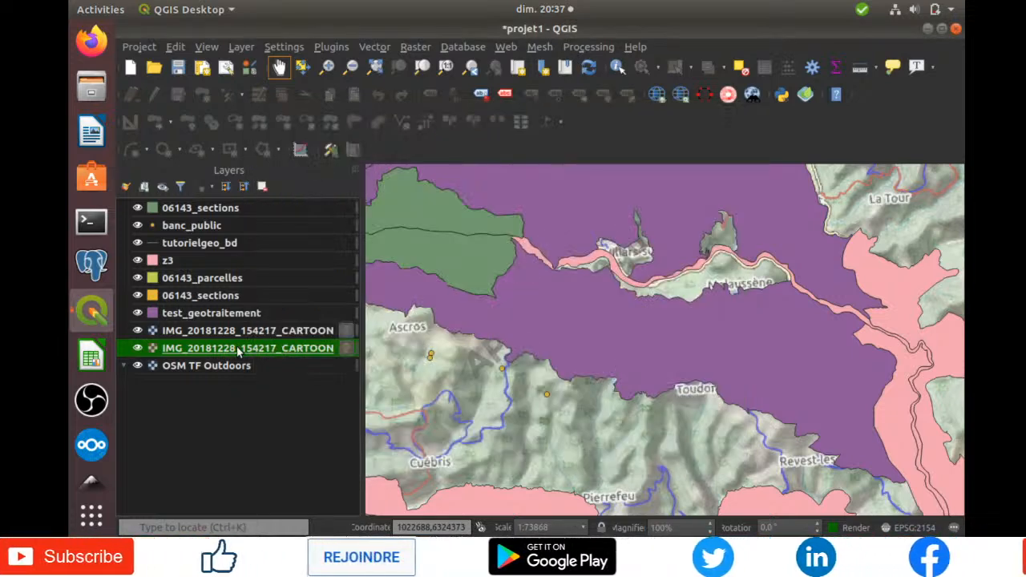
key(Down)
right_click(238, 349)
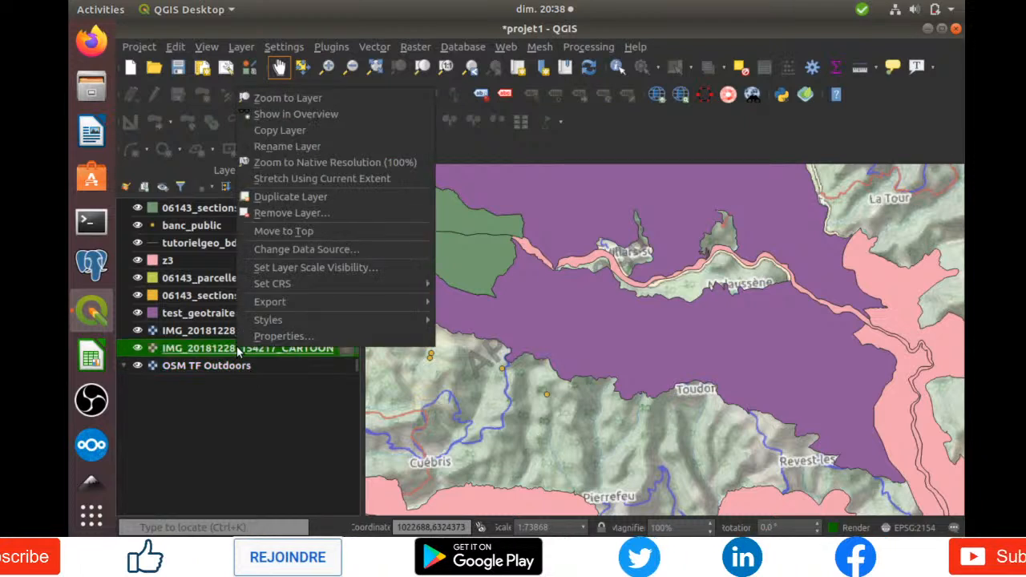
mouse_move(331, 304)
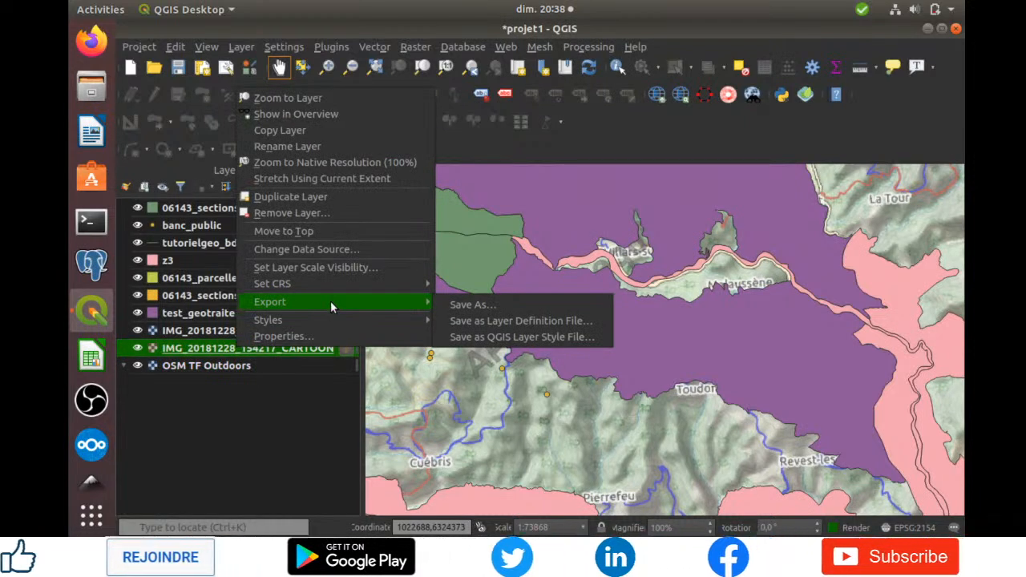
click(468, 304)
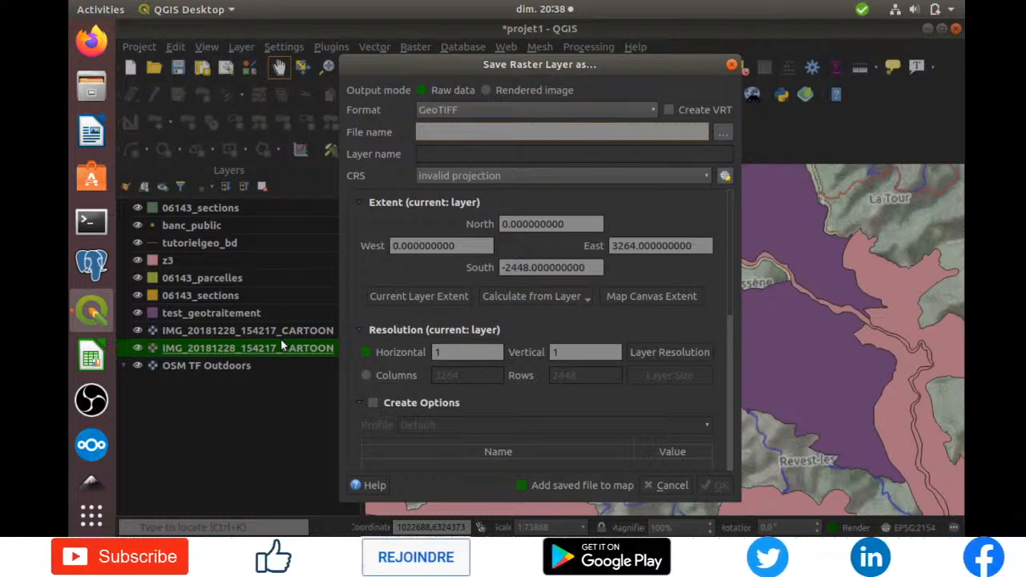
click(622, 109)
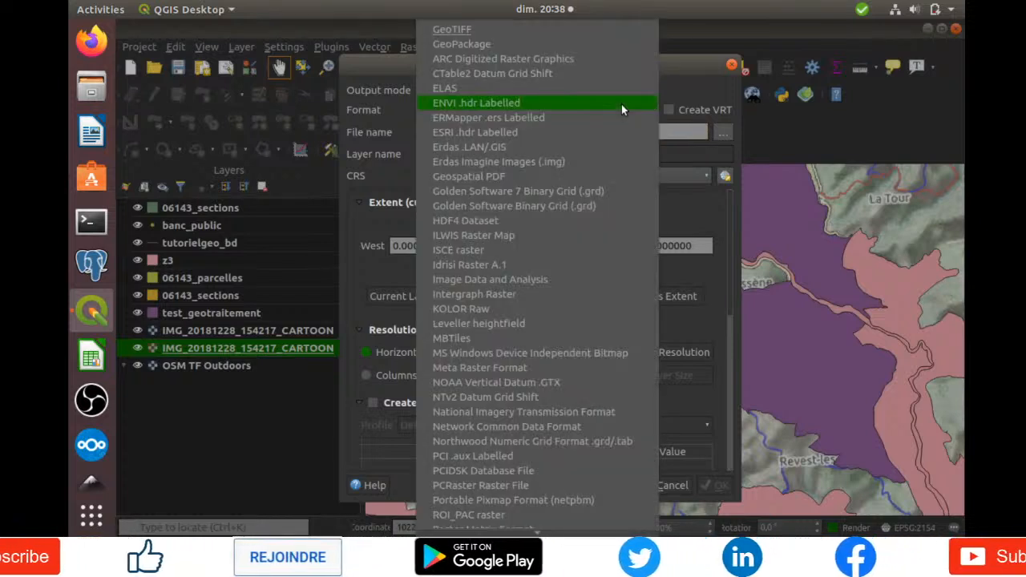
click(478, 45)
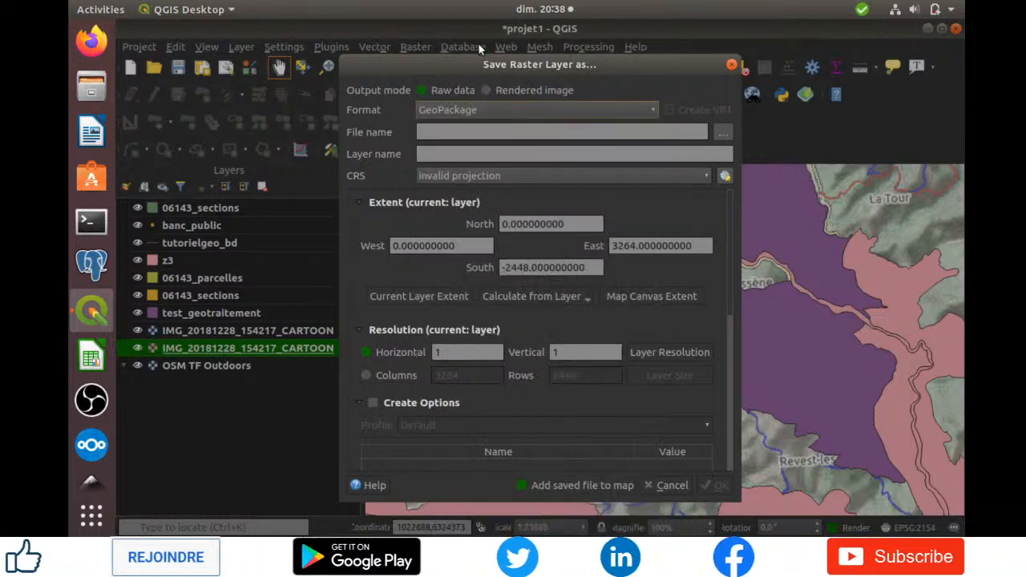
Step: Save the raster into tutorielgeo_bd.gpkg in the test folder with the layer name tutorielgeo_bd_raster
click(722, 135)
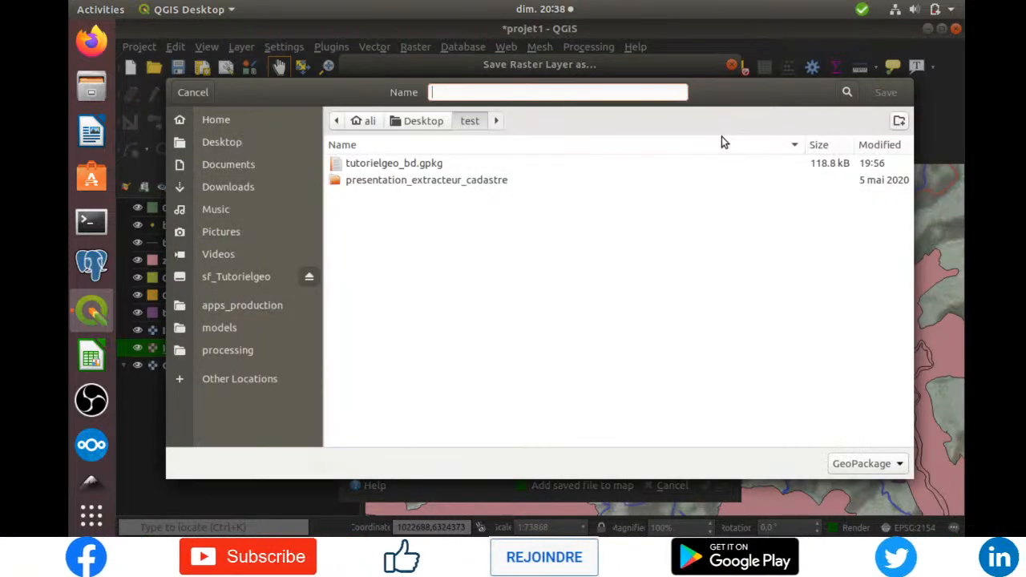
click(362, 170)
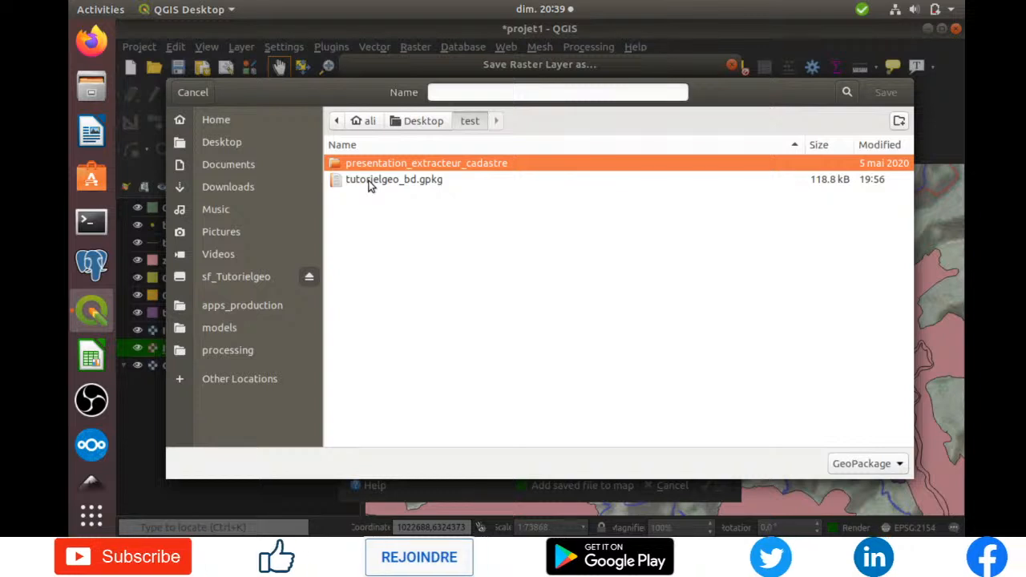
click(370, 182)
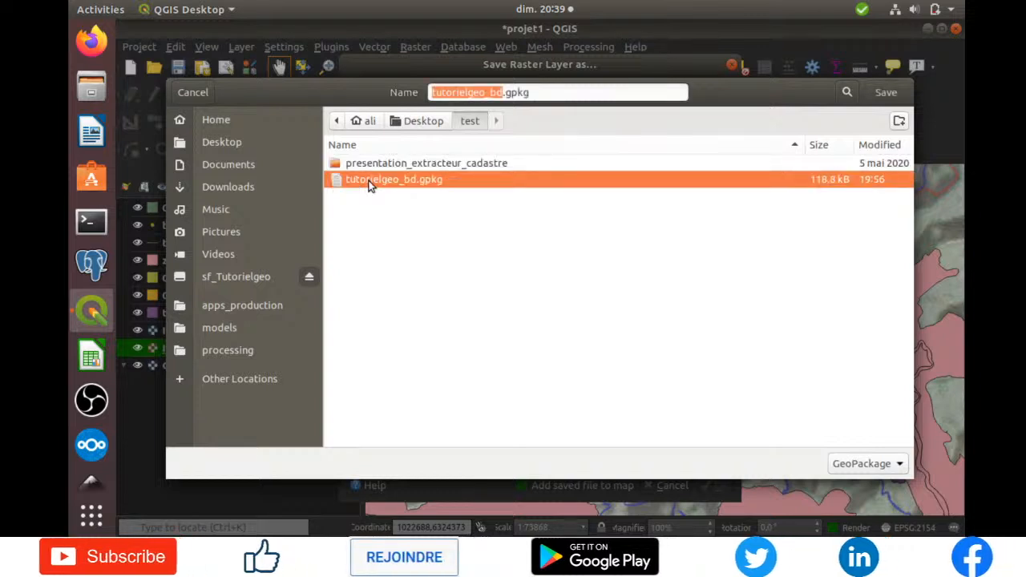
click(898, 93)
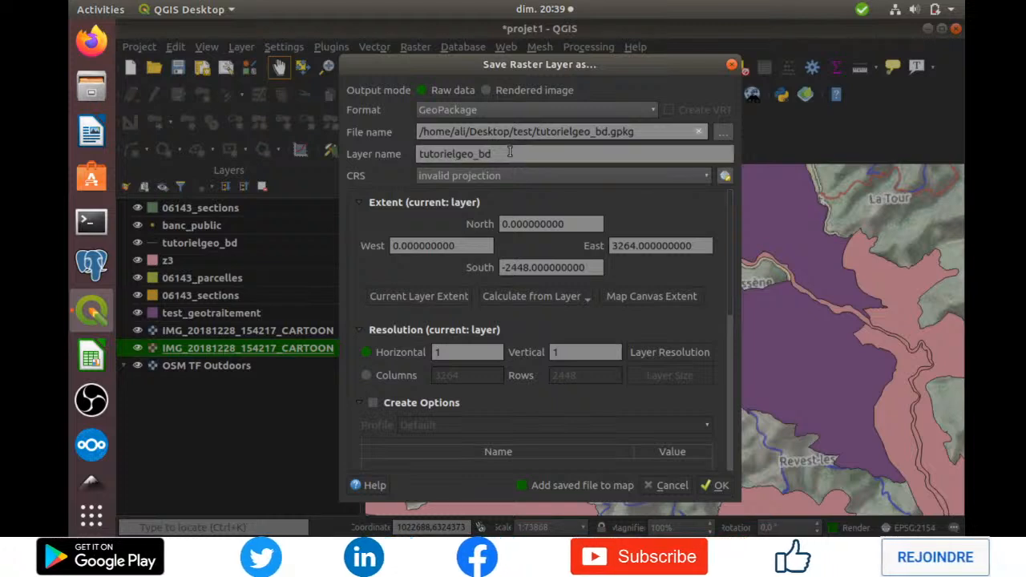
text(aster)
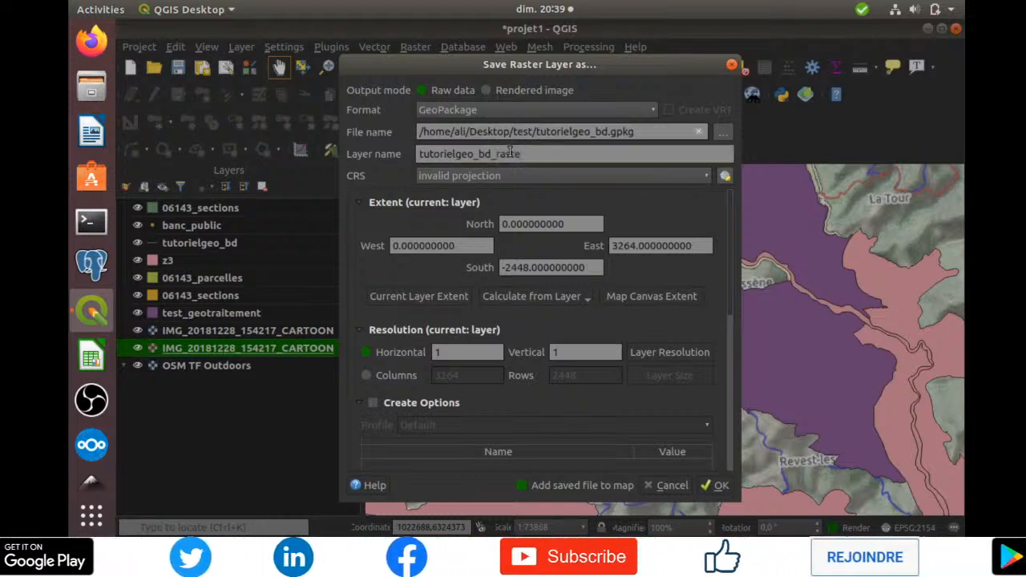
click(721, 489)
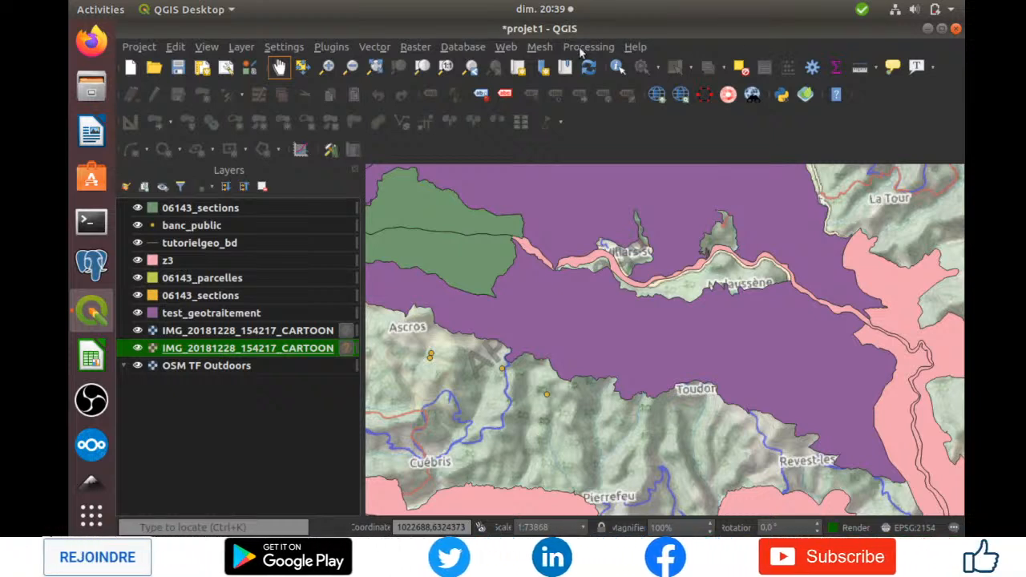
Step: Reopen DB Manager and check the tables stored in the GeoPackage tutorielgeo_bd.gpkg
scroll(658, 259, up, 1)
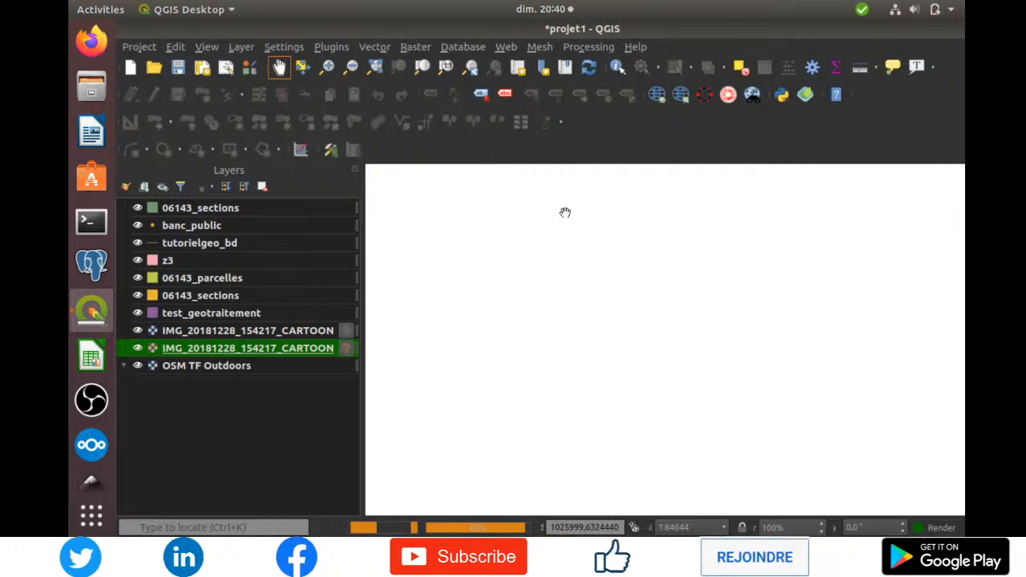
click(467, 47)
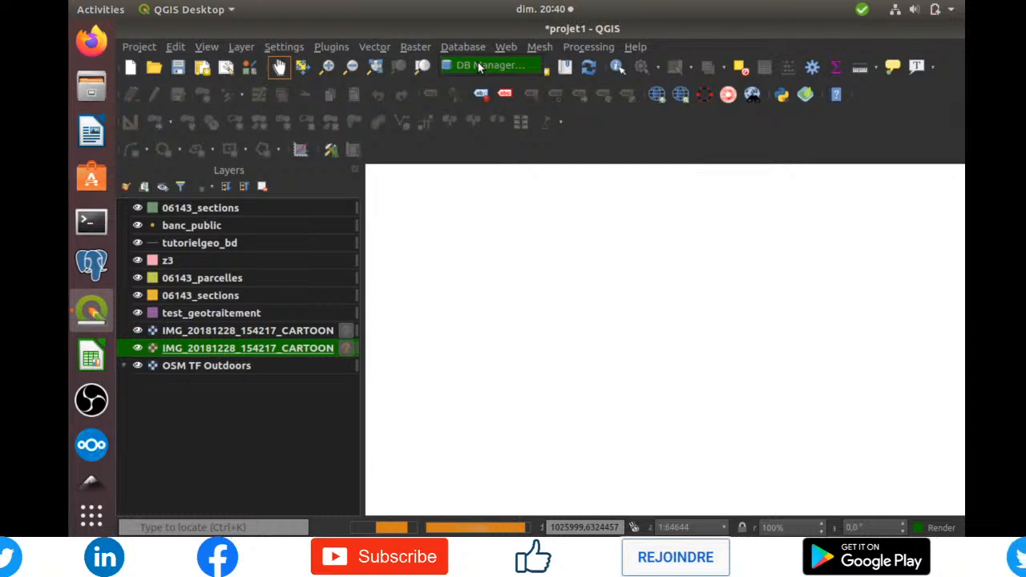
click(478, 68)
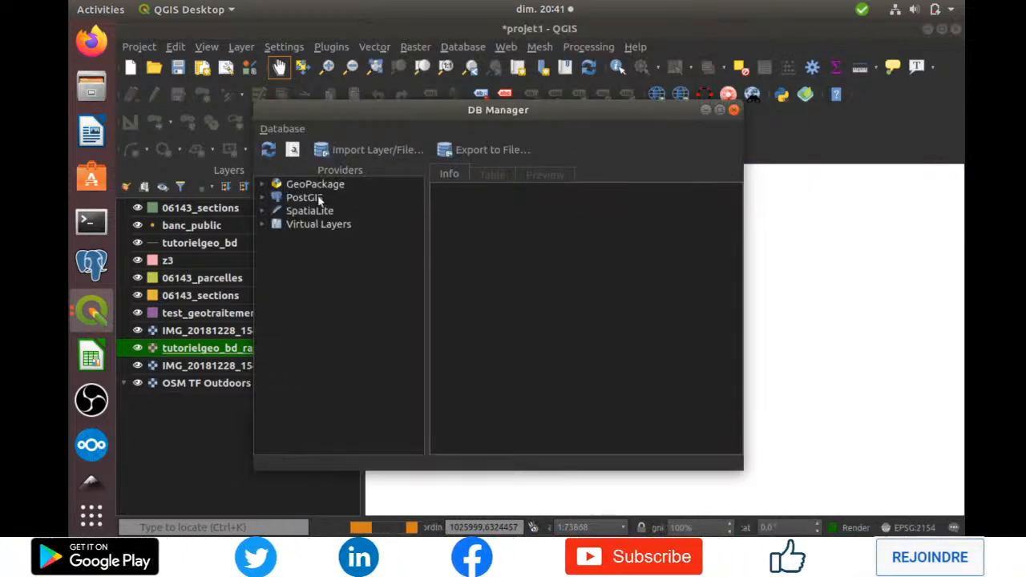
click(266, 186)
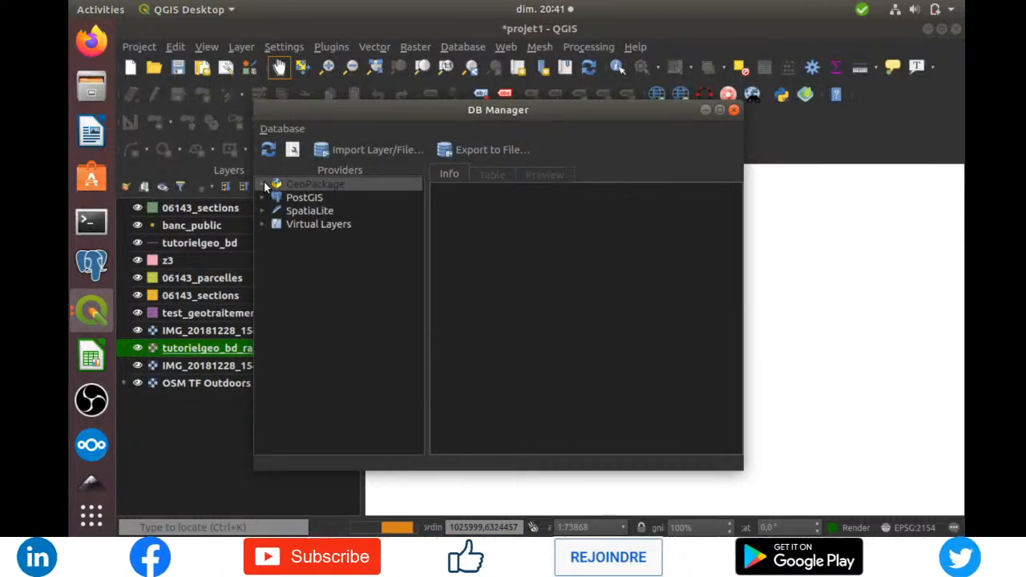
click(266, 186)
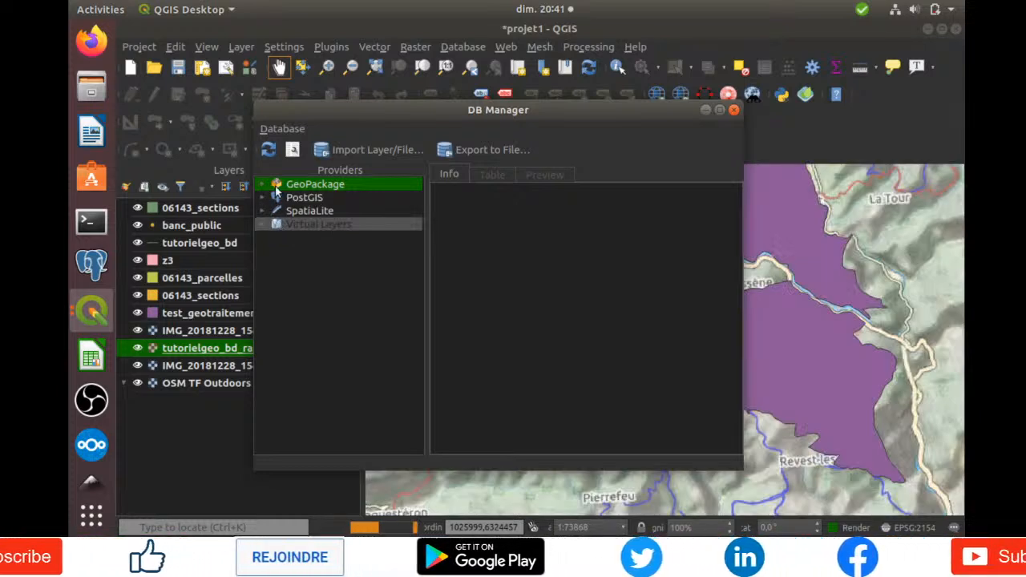
click(264, 188)
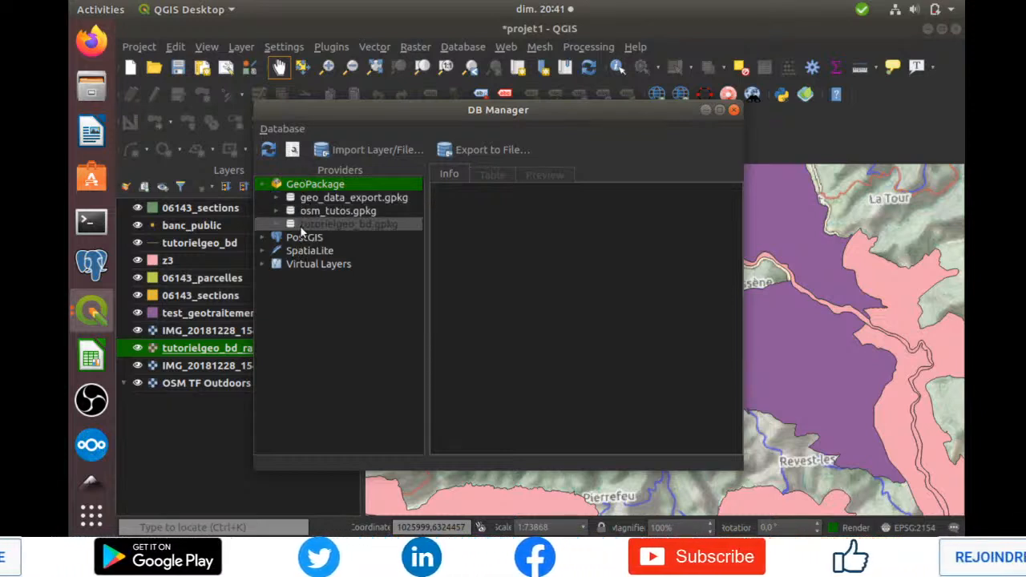
click(278, 222)
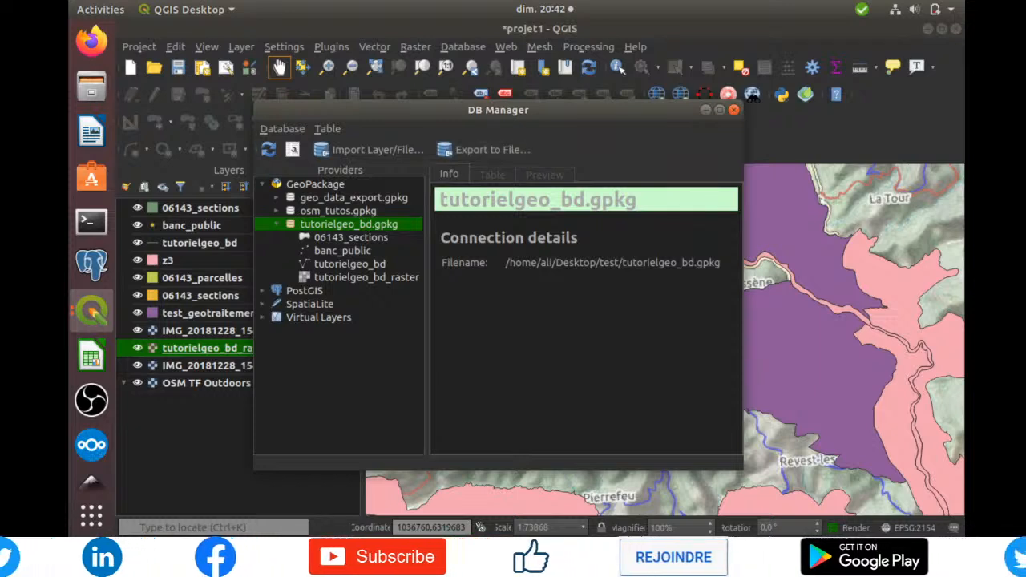
click(734, 112)
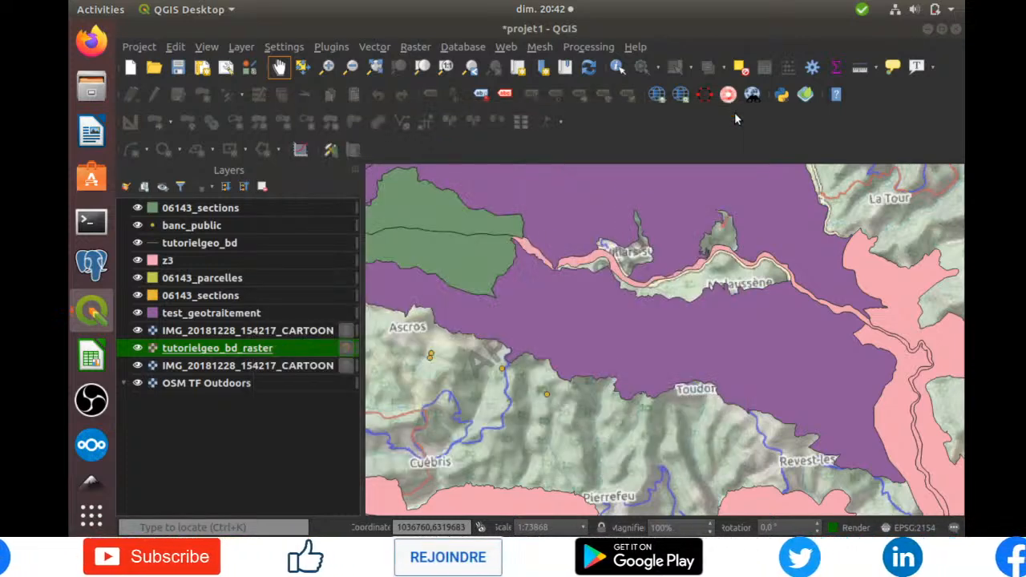
Step: Show the Processing Toolbox and open the first "Arrêtés de protection de biotope" model of the Clast group for editing
click(590, 48)
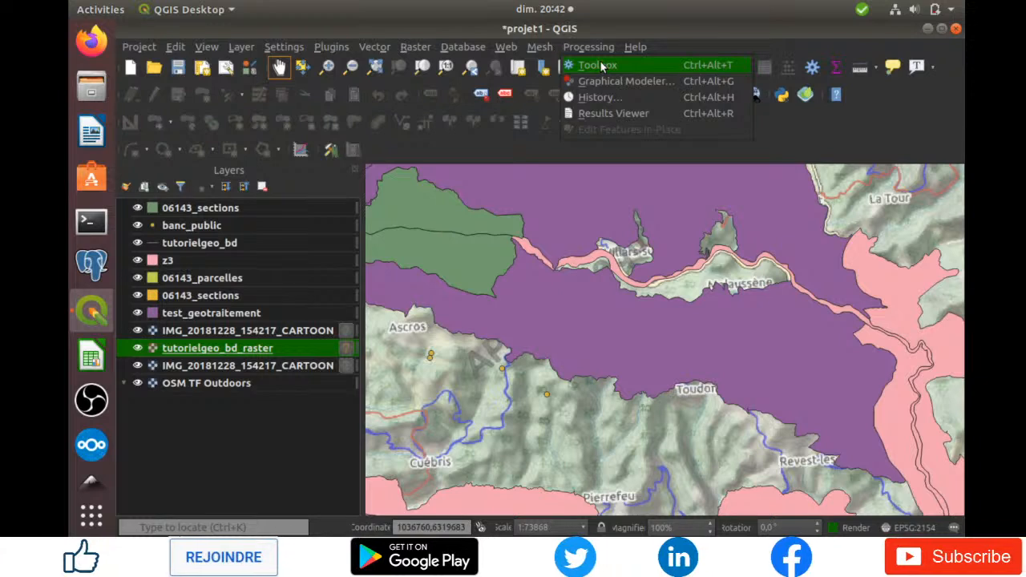
click(600, 65)
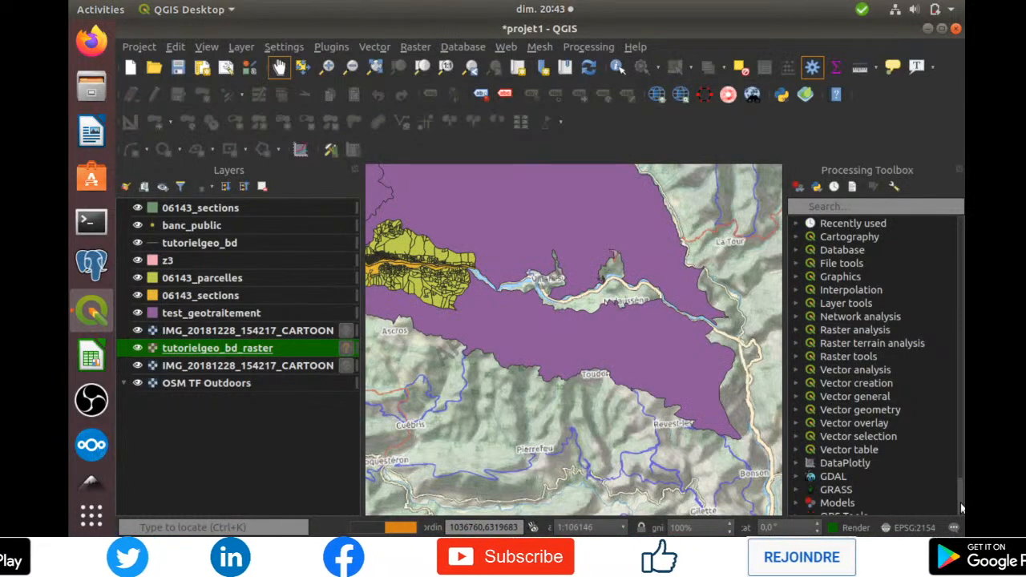
scroll(960, 503, down, 1)
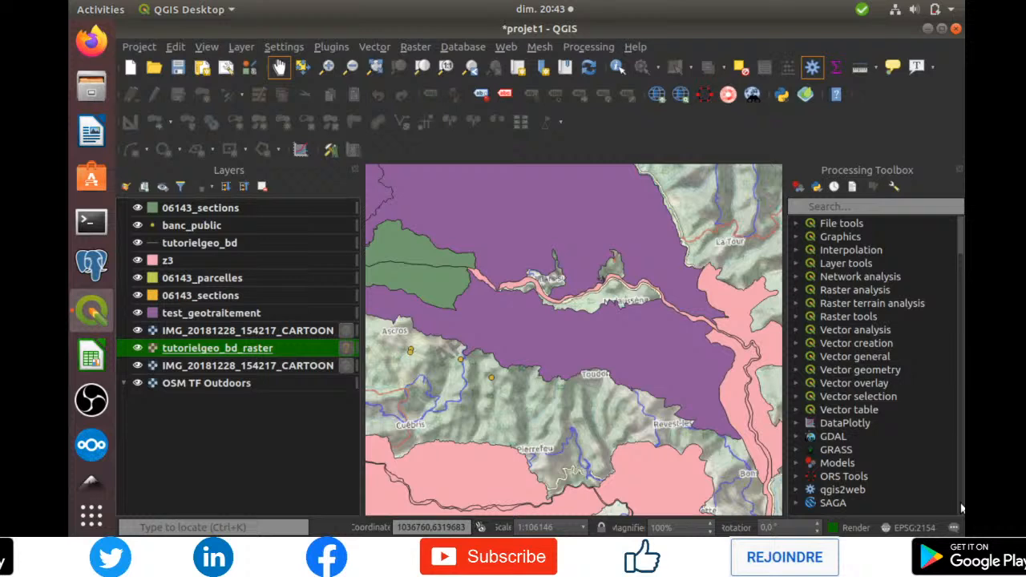
click(798, 464)
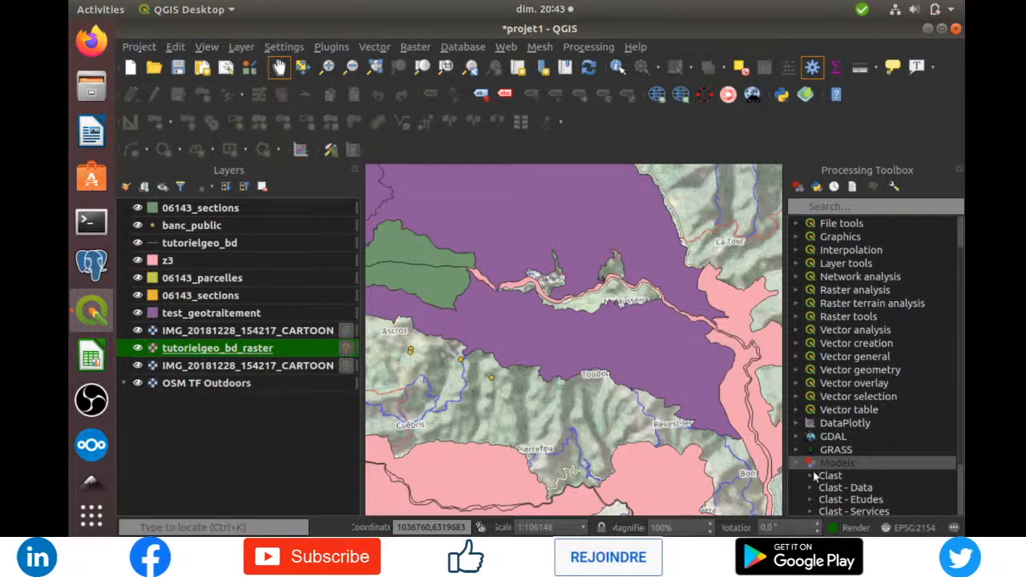
click(814, 476)
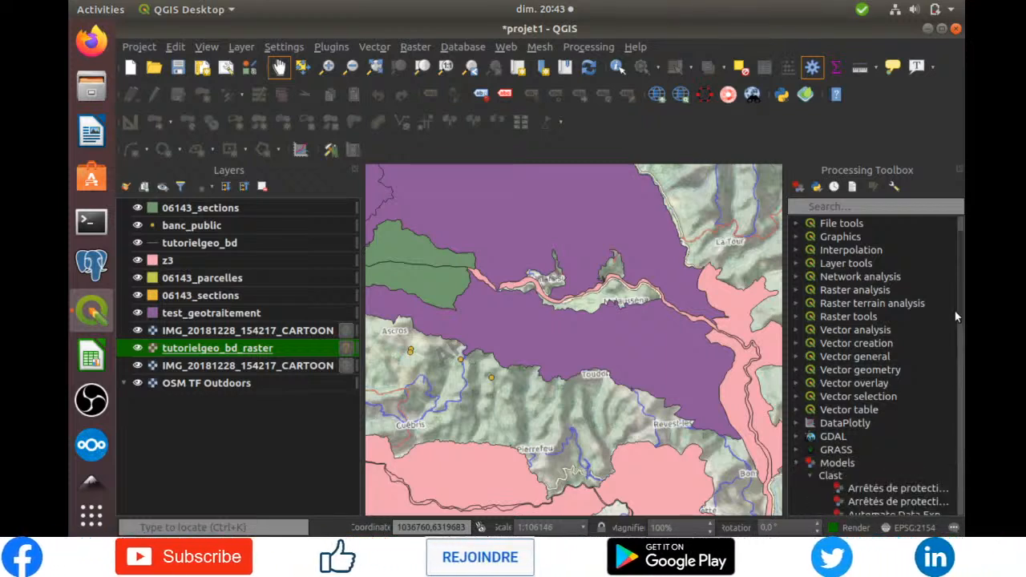
click(891, 490)
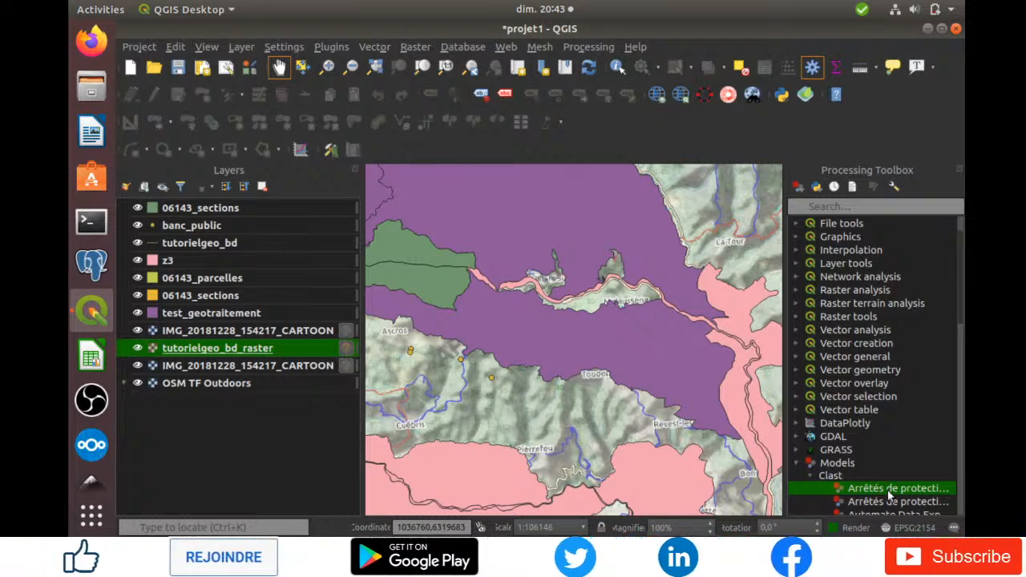
right_click(884, 490)
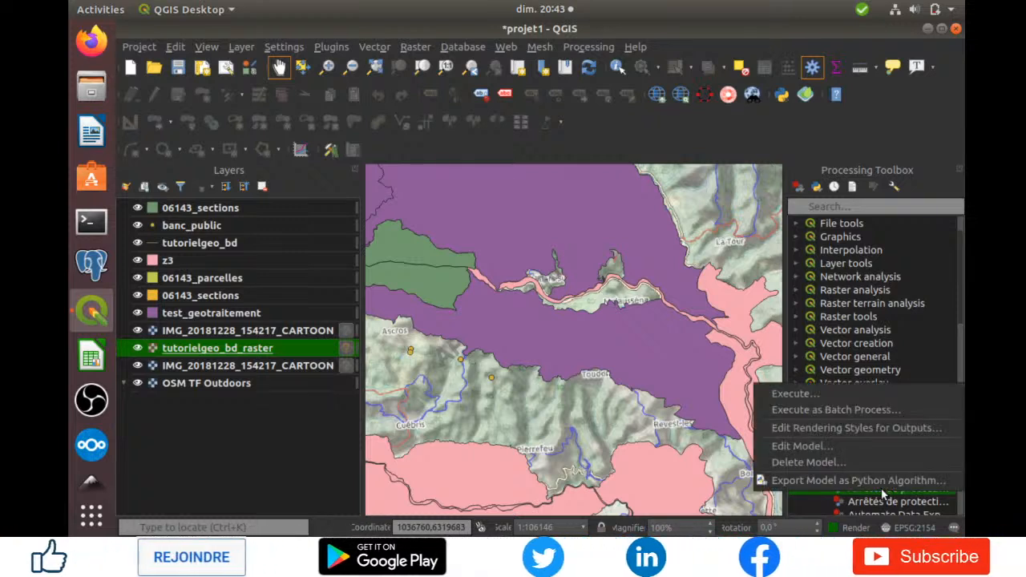
click(832, 447)
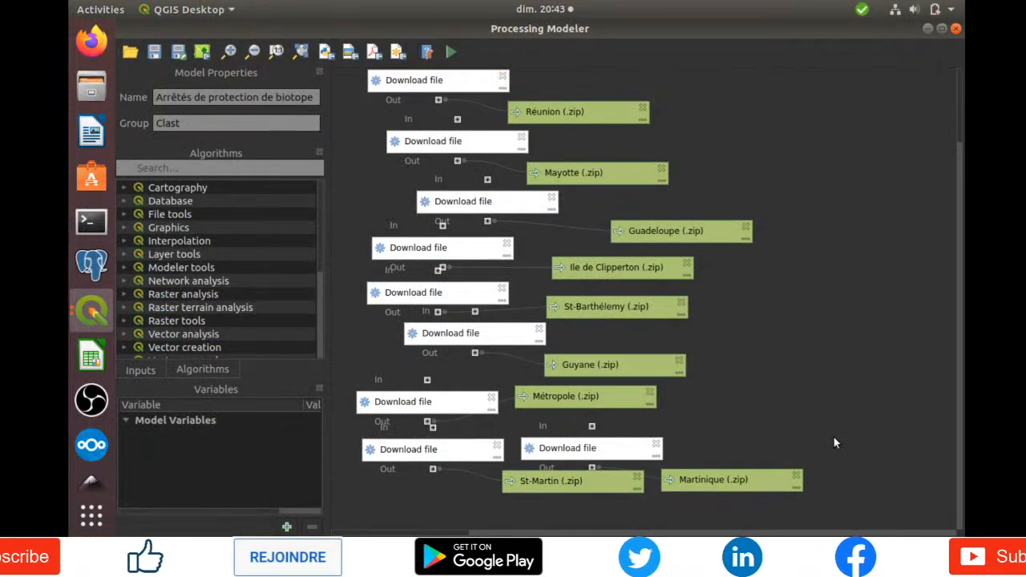
Step: Check which file types the model can be saved as, and leave without saving a copy
click(180, 60)
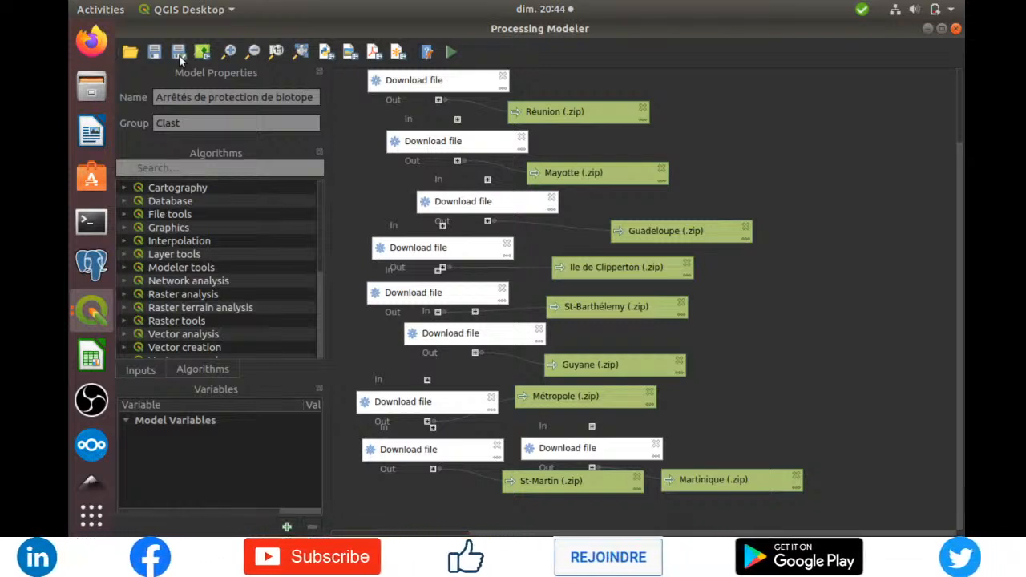
click(178, 55)
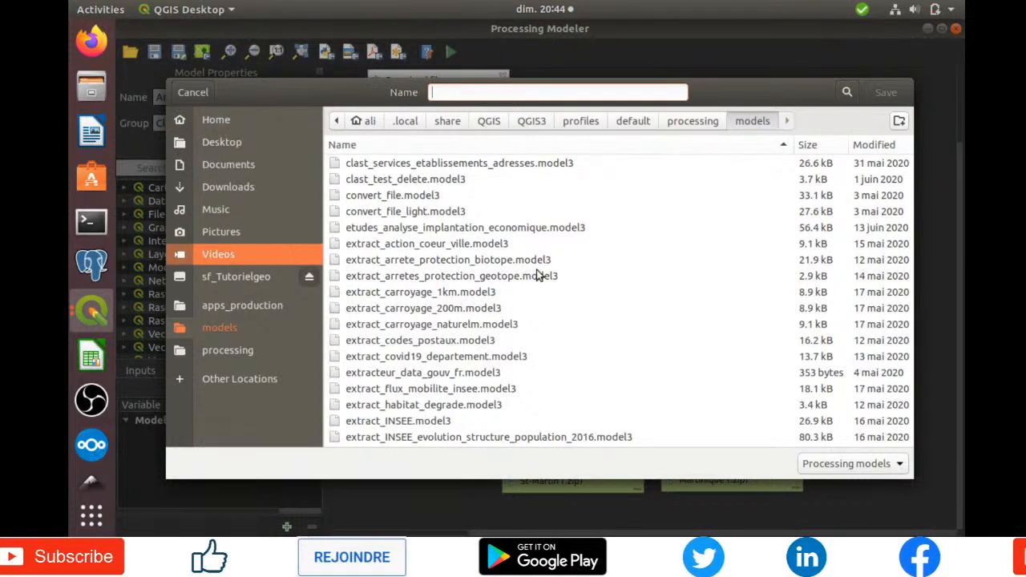
click(899, 468)
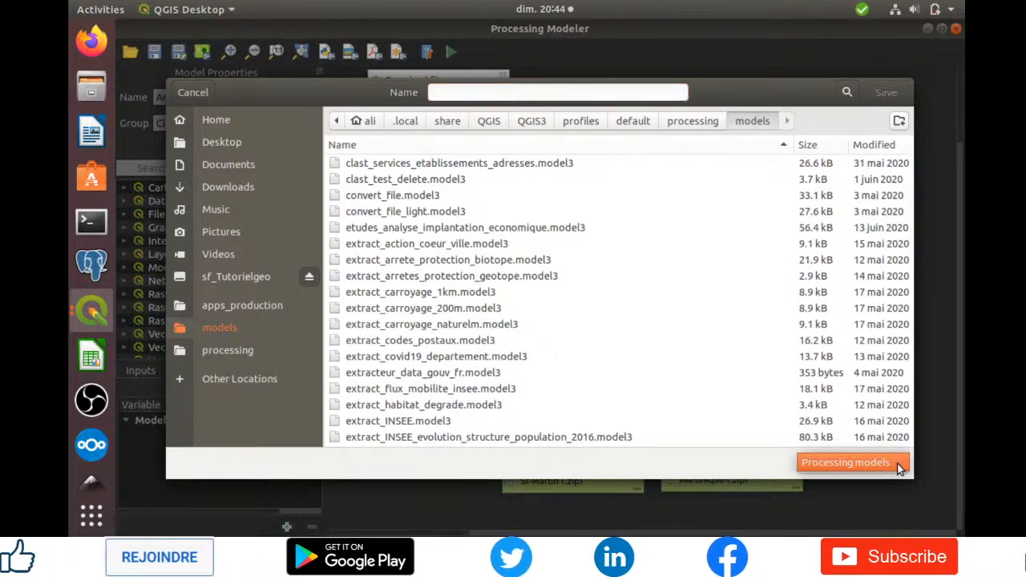
click(207, 94)
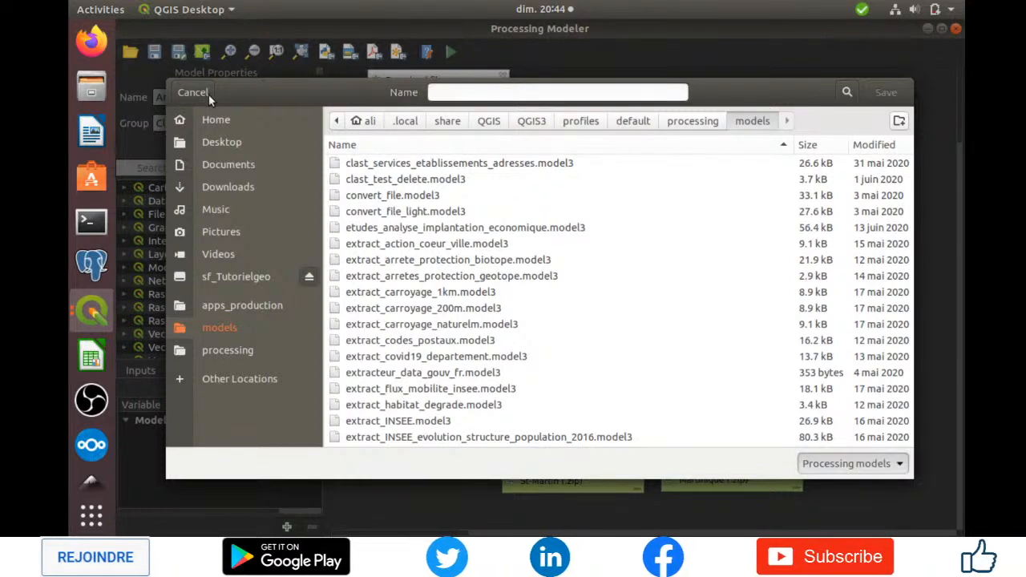